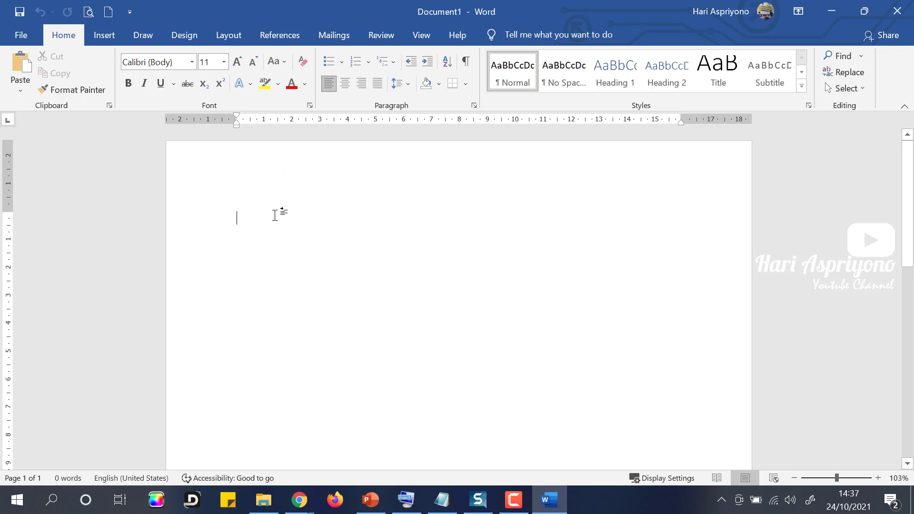
Generate five paragraphs of sample text on the blank page with =rand().
text(=rand())
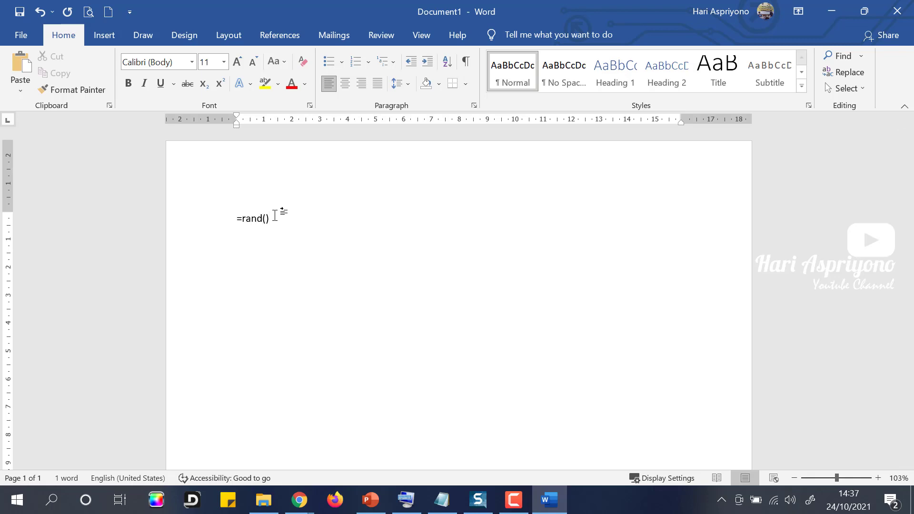
key(Return)
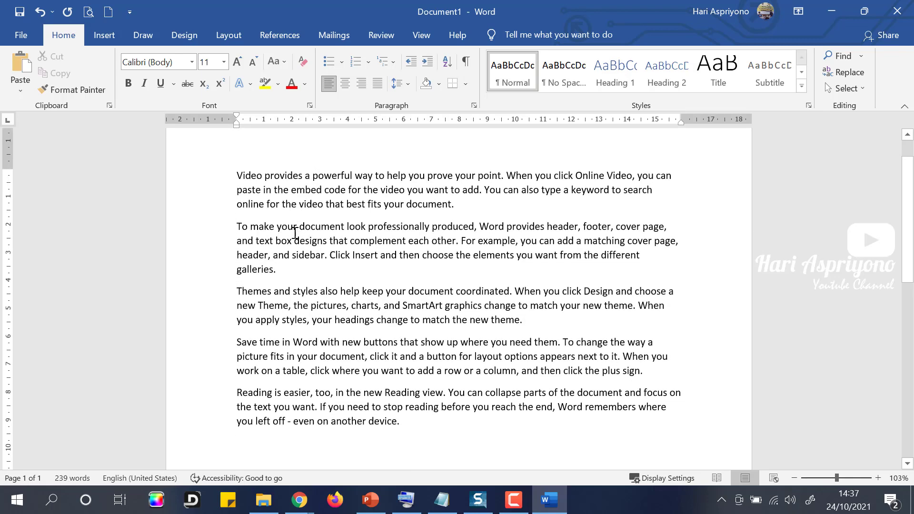
drag(237, 176, 429, 419)
click(330, 211)
scroll(331, 224, up, 1)
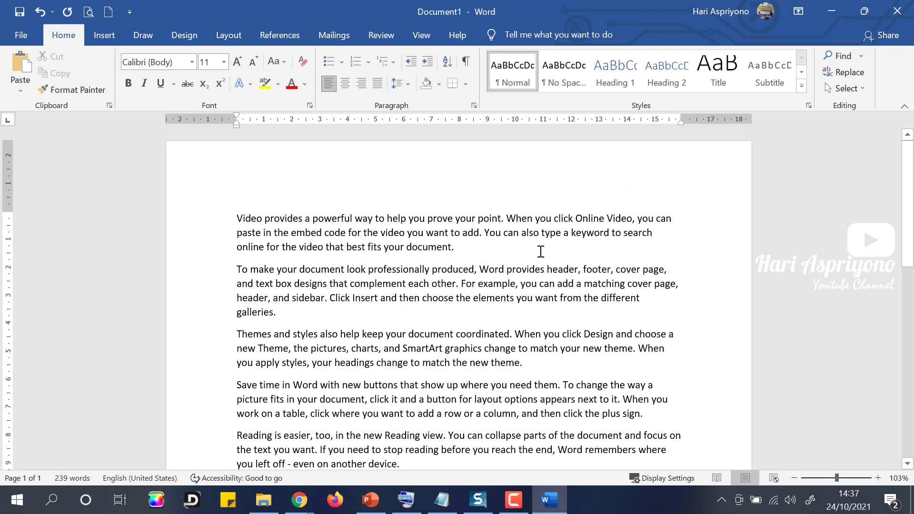
key(alt+Tab)
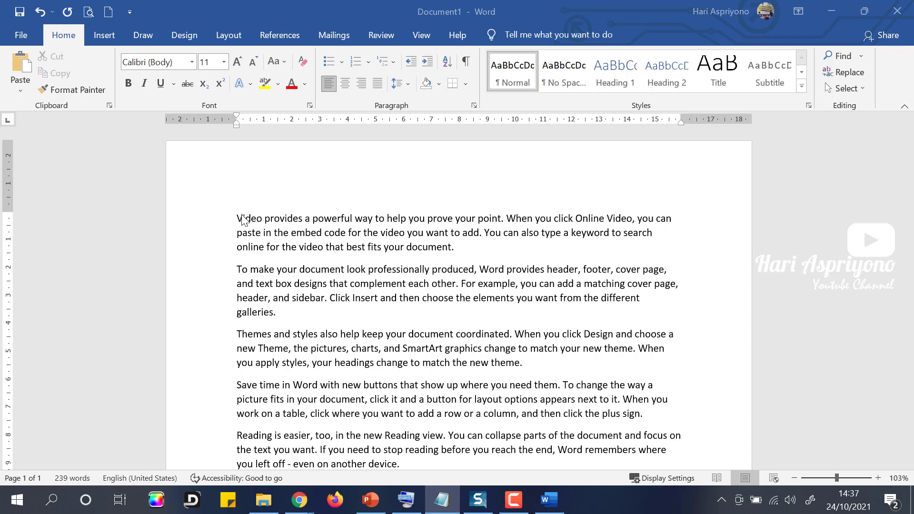
key(alt+Tab)
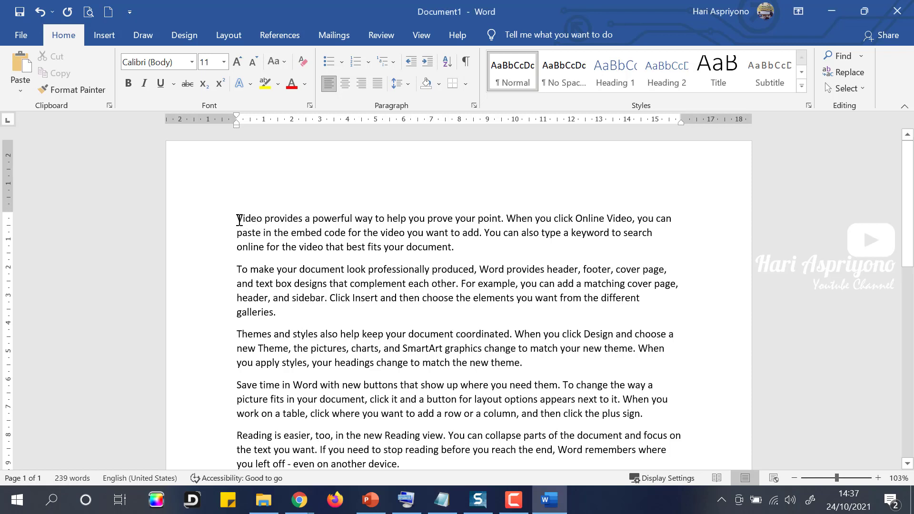
Indent the first line of the first sample paragraph by about 1.2 cm.
click(274, 218)
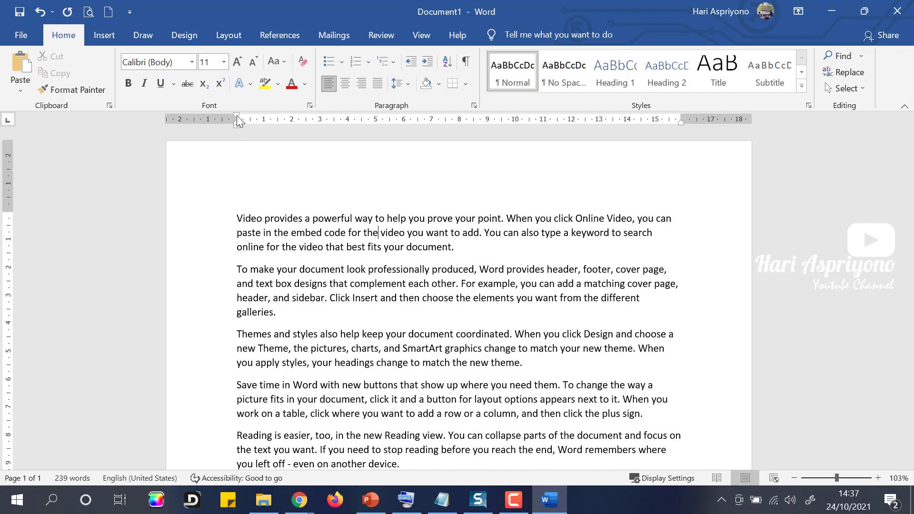
drag(237, 115, 271, 119)
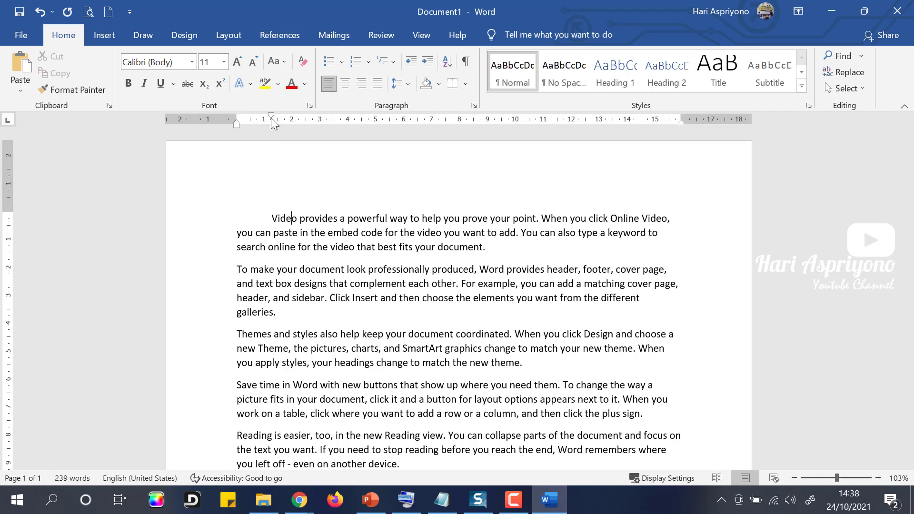
drag(271, 118, 271, 117)
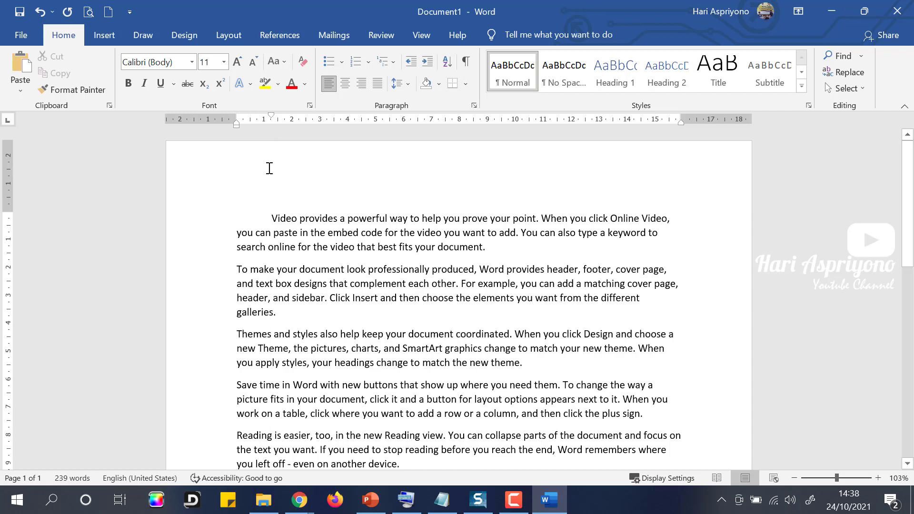
Undo the indent and reset all five paragraphs' first lines to the left margin.
click(40, 12)
scroll(300, 252, down, 1)
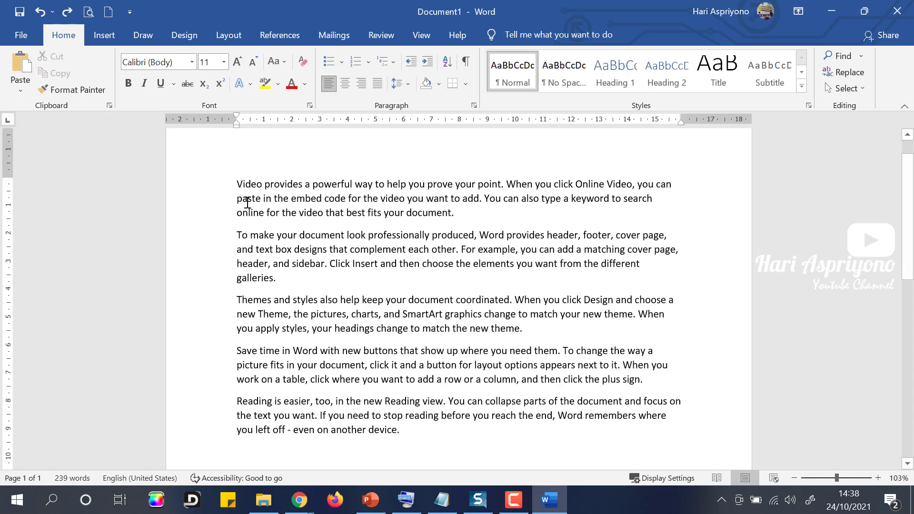
drag(237, 184, 426, 436)
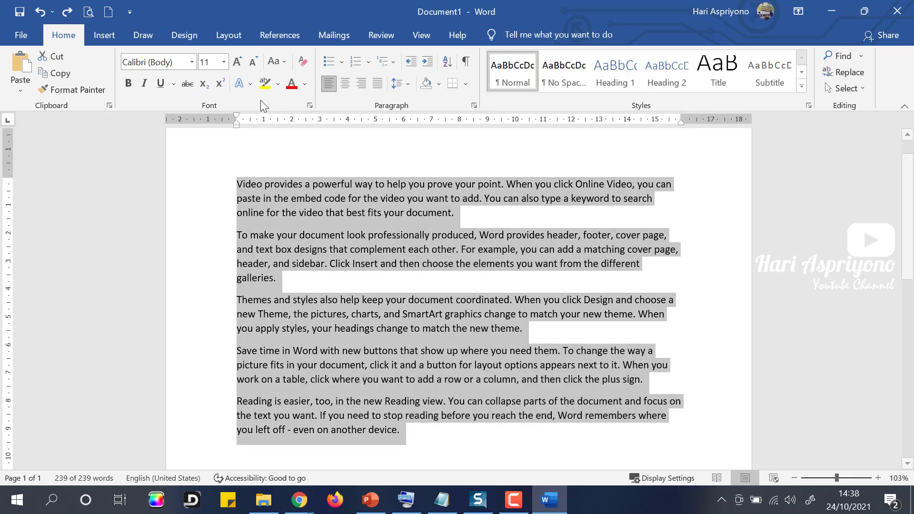
drag(237, 119, 273, 126)
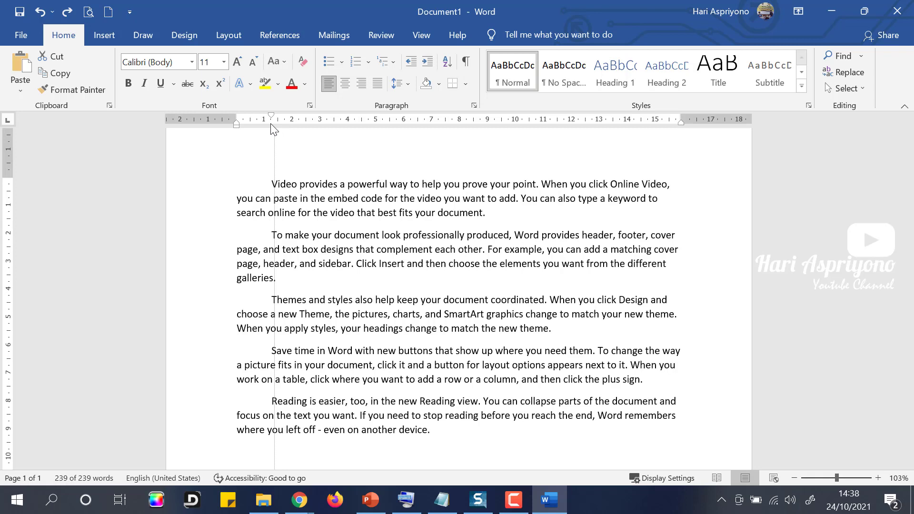
drag(269, 124, 237, 124)
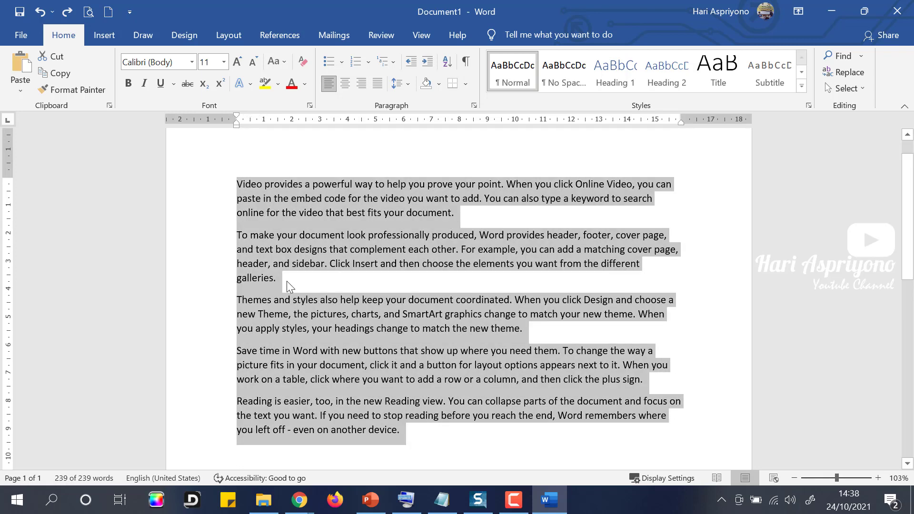
click(281, 270)
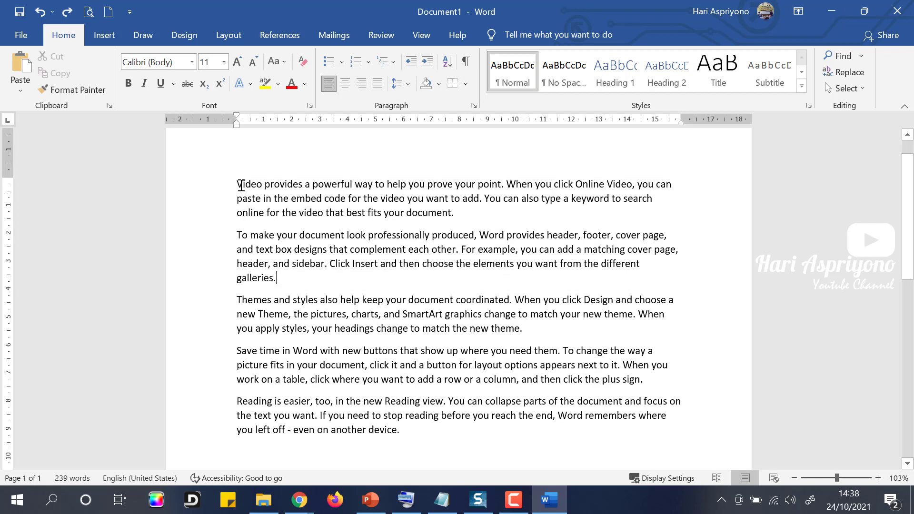
Check the first and second paragraphs, leaving the caret in the first paragraph.
drag(240, 184, 473, 216)
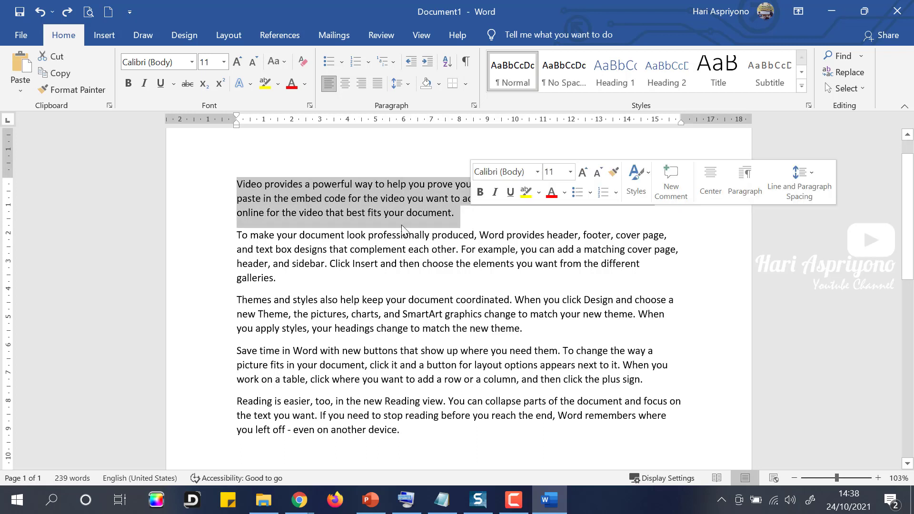
click(234, 237)
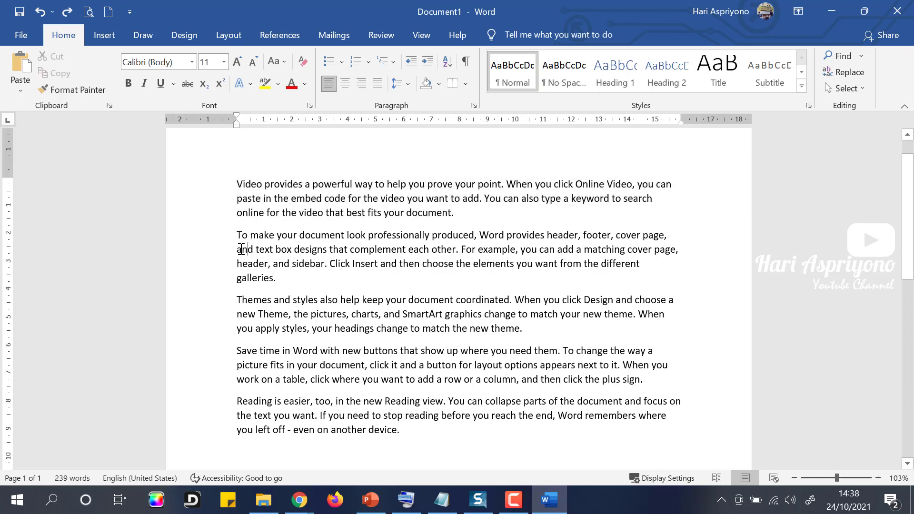
drag(238, 250, 279, 278)
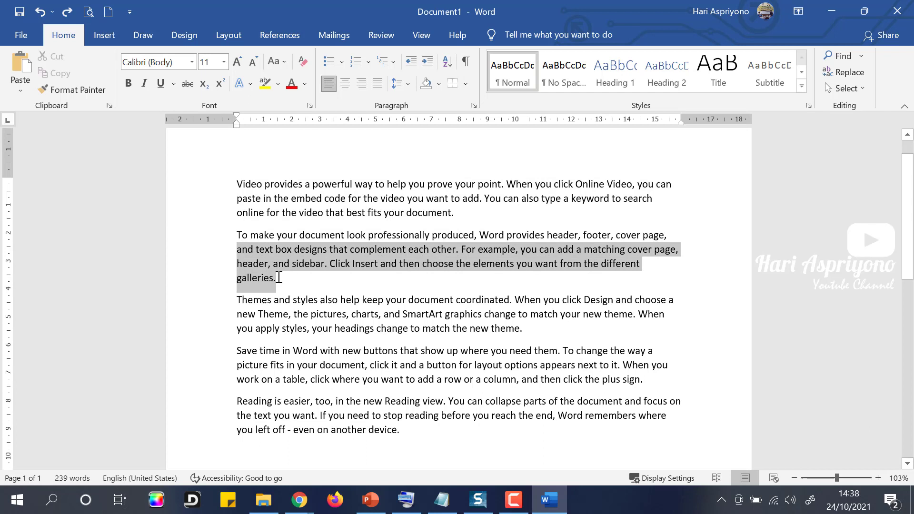
click(249, 252)
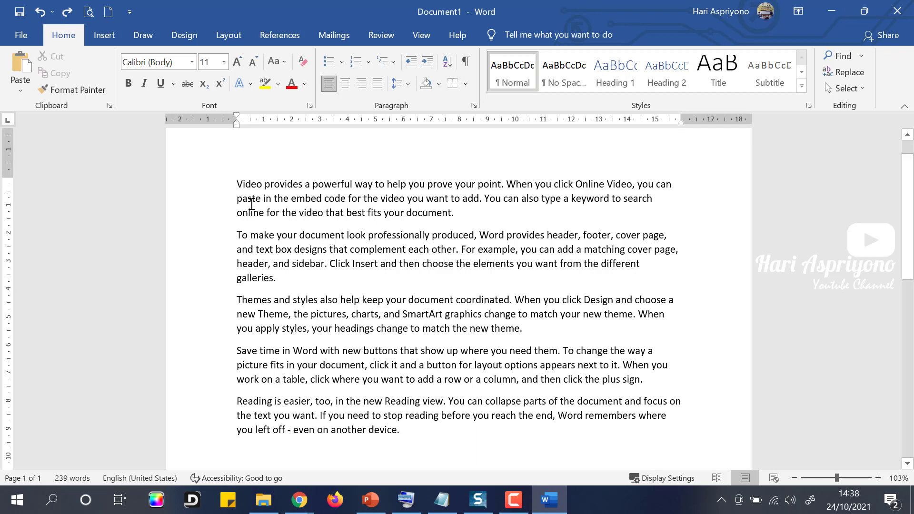
click(240, 184)
Indent the first paragraph's first line by about 1.2 cm.
drag(239, 117, 272, 119)
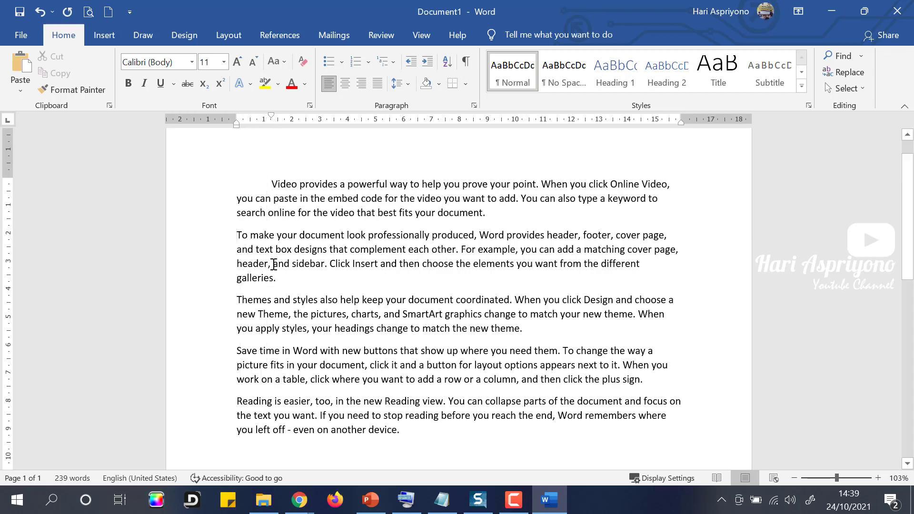
triple_click(273, 265)
click(261, 262)
Give the second paragraph a hanging indent of about 1 cm.
click(266, 250)
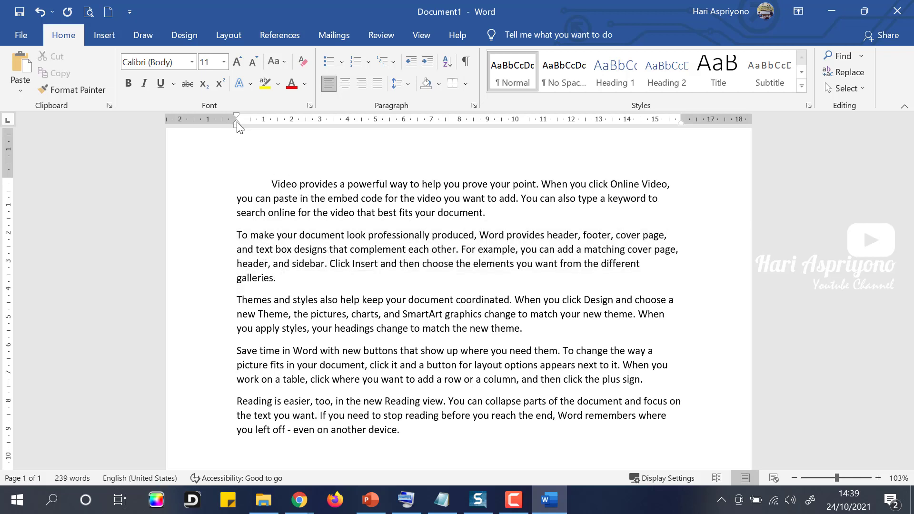
drag(237, 123, 272, 124)
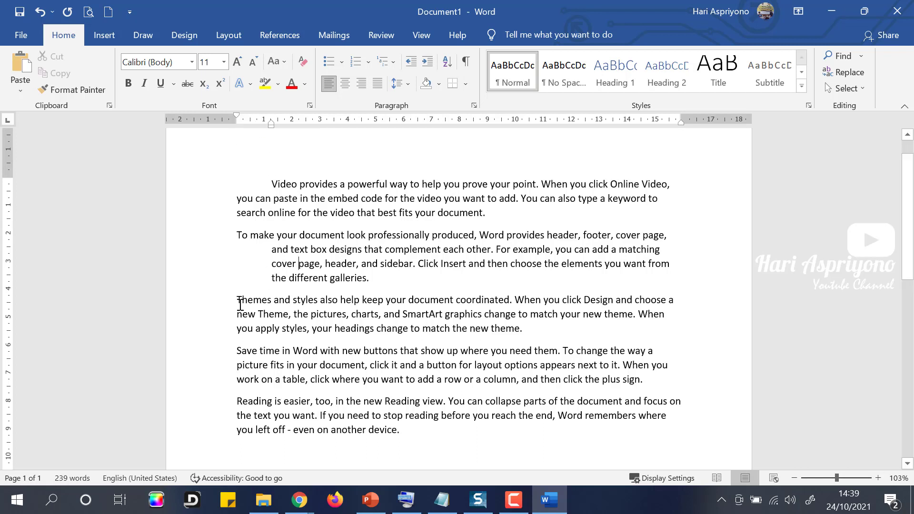
drag(238, 303, 661, 379)
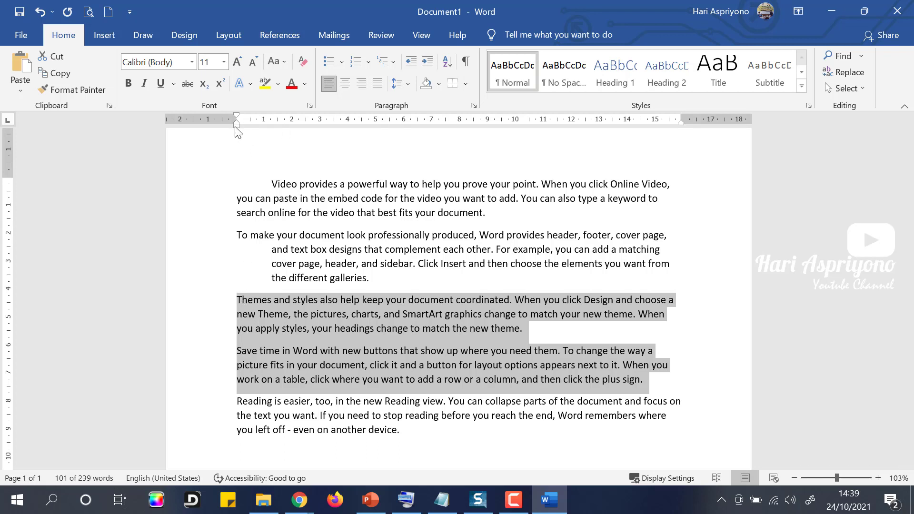
Indent the Themes and Save time paragraphs about 0.5 cm from the left margin.
mouse_move(238, 126)
mouse_down()
mouse_move(304, 135)
mouse_move(285, 143)
mouse_move(303, 142)
mouse_up()
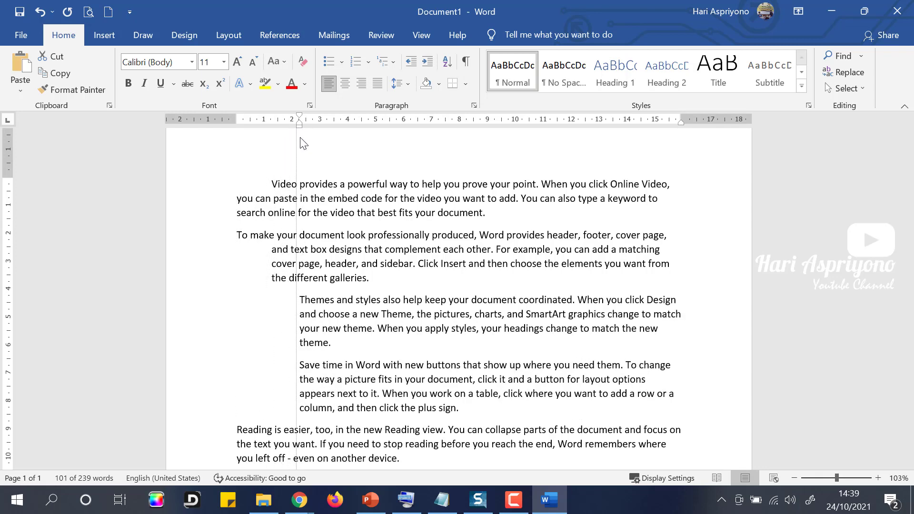
mouse_move(304, 143)
mouse_down()
mouse_move(271, 138)
mouse_move(272, 117)
mouse_move(210, 129)
mouse_move(275, 128)
mouse_move(272, 115)
mouse_up()
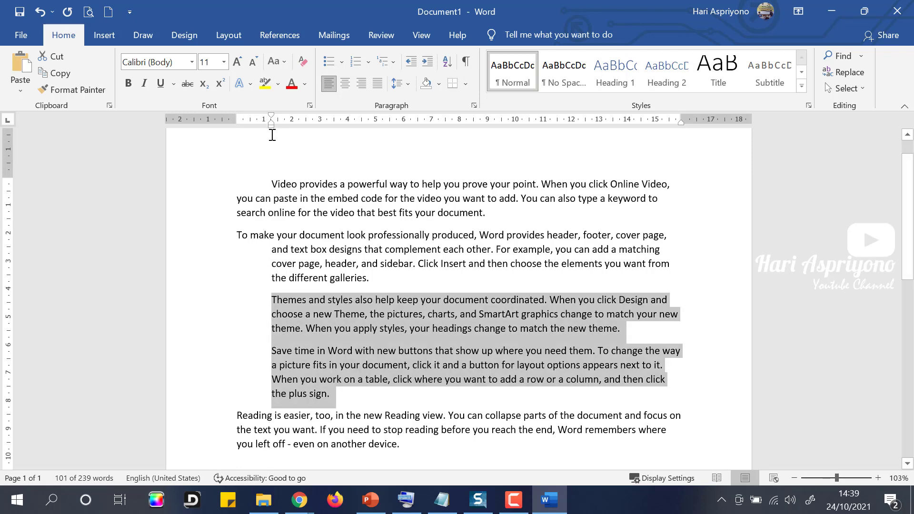
drag(271, 126, 253, 136)
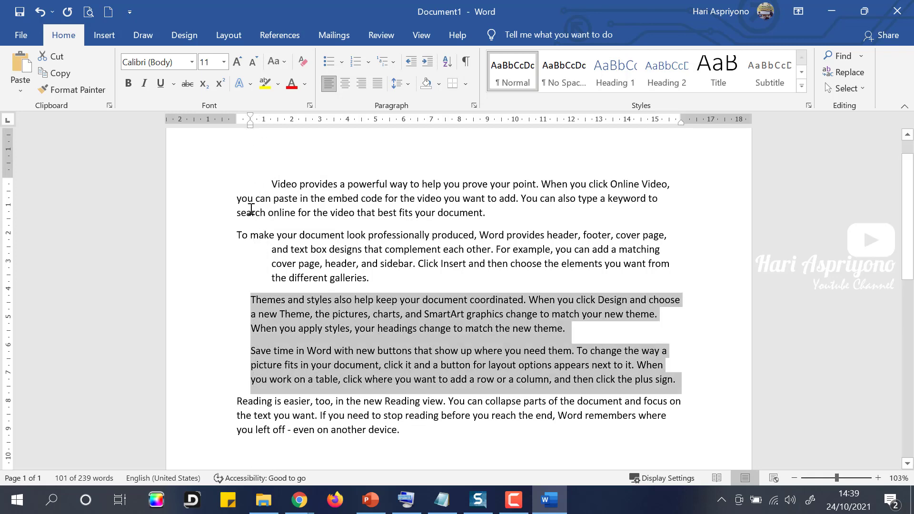
Pull in the right edge of the Reading is easier paragraph.
click(301, 355)
click(292, 416)
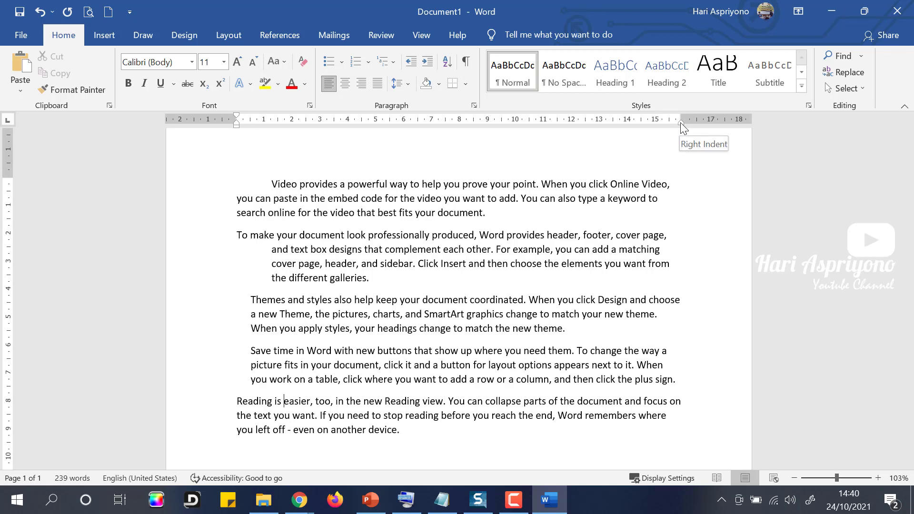
mouse_move(681, 122)
mouse_down()
mouse_move(550, 149)
mouse_move(683, 141)
mouse_move(683, 128)
mouse_move(502, 143)
mouse_move(486, 127)
mouse_move(684, 131)
mouse_up()
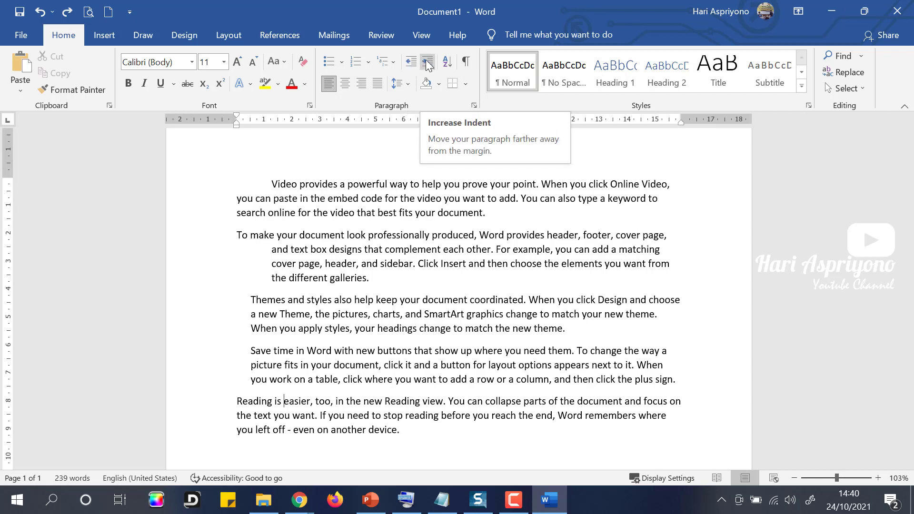
Test Increase and Decrease Indent on the last paragraph, leaving it at the left margin.
click(248, 402)
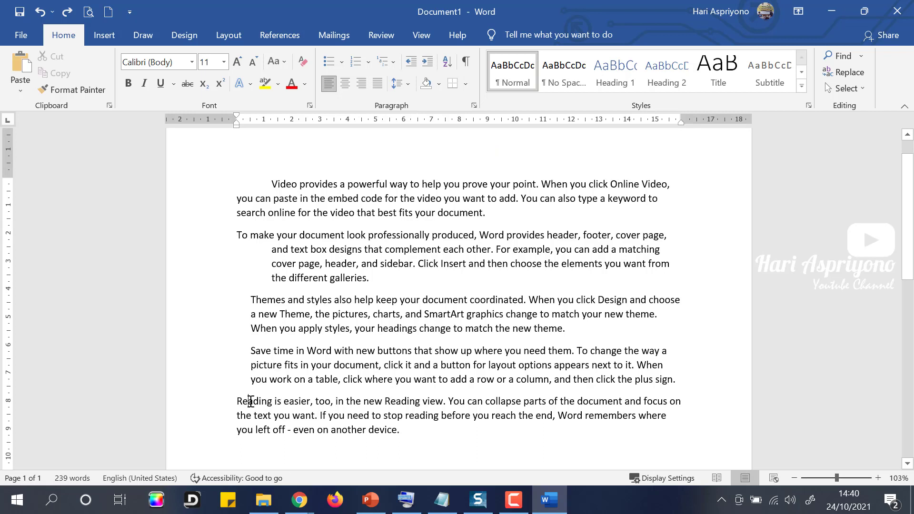
click(427, 62)
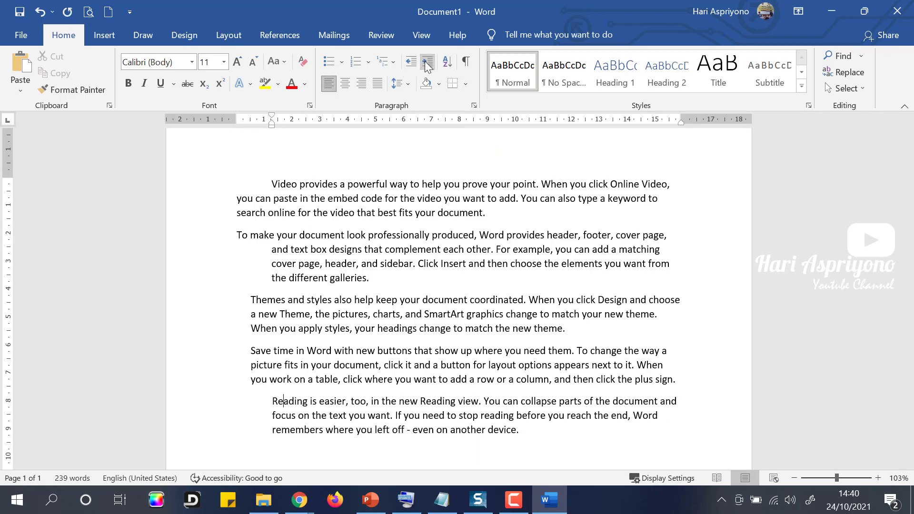
click(428, 62)
click(427, 62)
click(413, 63)
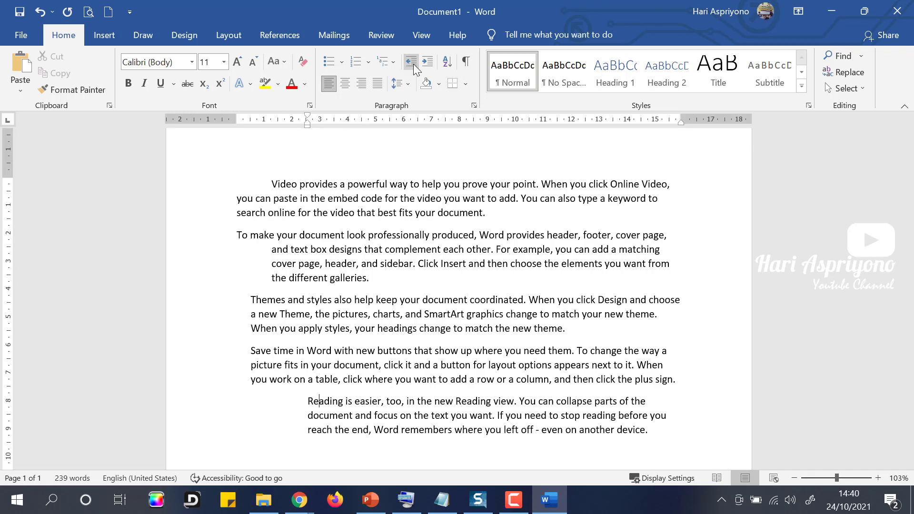
click(413, 63)
click(412, 62)
click(413, 68)
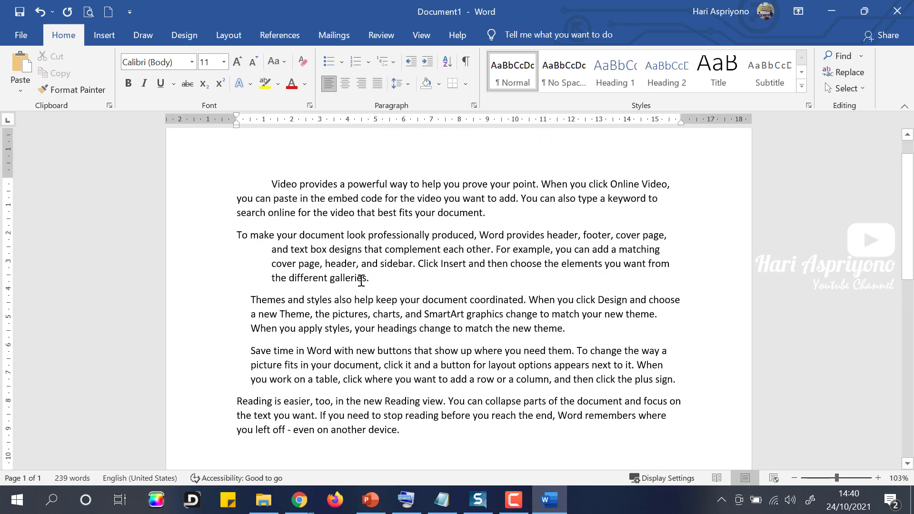
Place the caret at the end of the second paragraph and review the document.
click(375, 280)
scroll(338, 307, down, 2)
scroll(340, 302, up, 3)
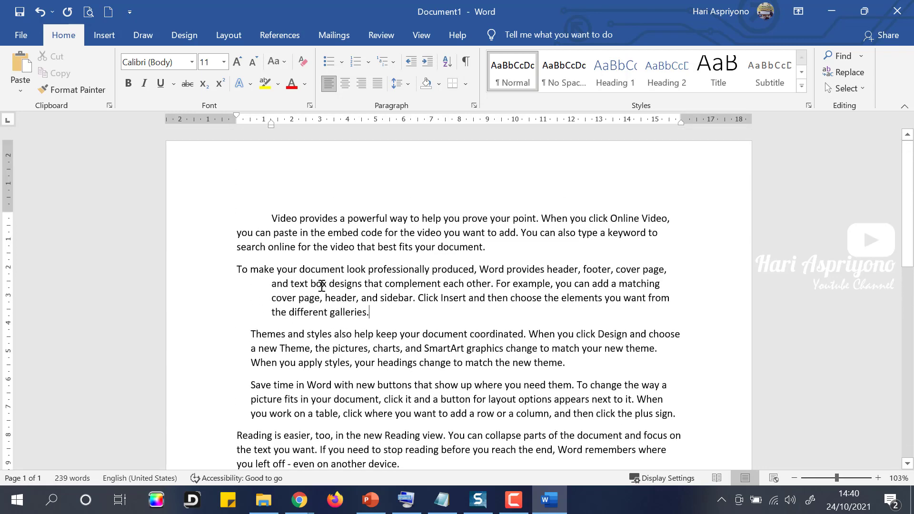
scroll(224, 302, down, 2)
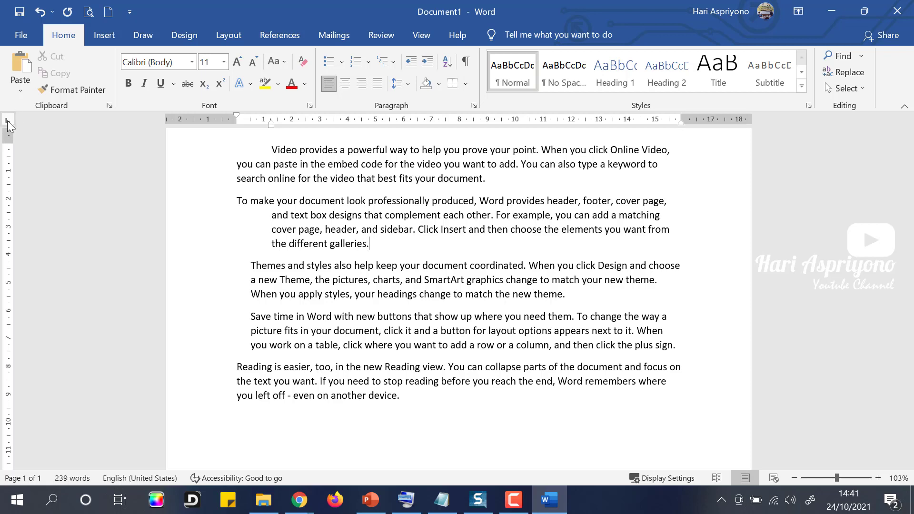
Add closing lines after the last paragraph: Bengkulu, 12 Oktober 2021, Kepala, and the signer's name.
click(423, 398)
key(Return)
scroll(423, 398, down, 5)
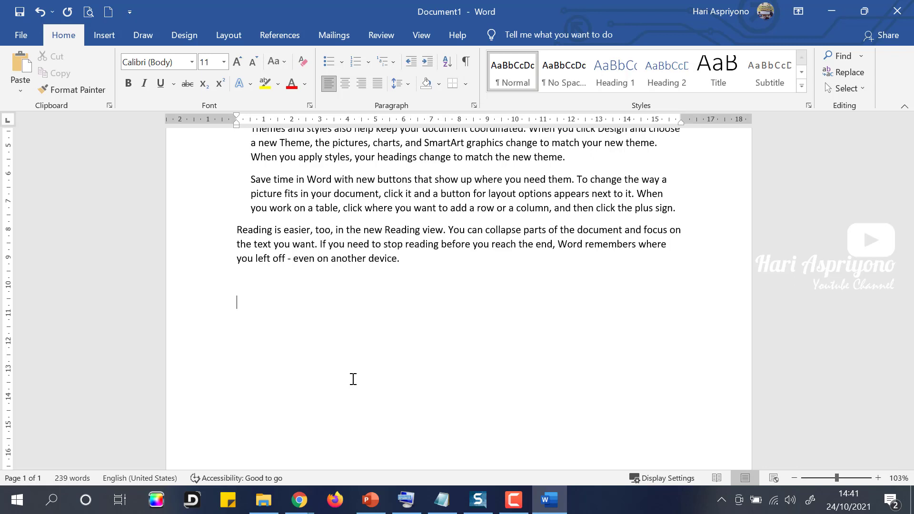
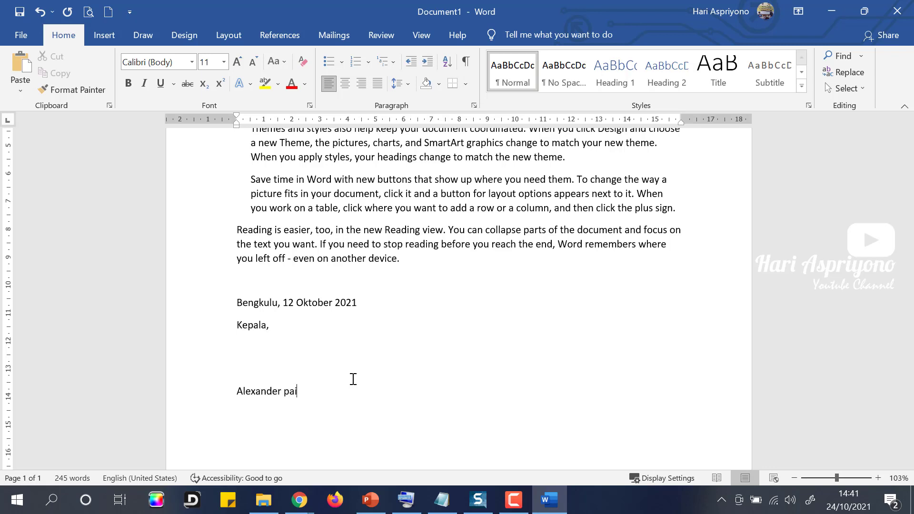
Add the NIP line with the signer's employee ID number below the name.
key(Return)
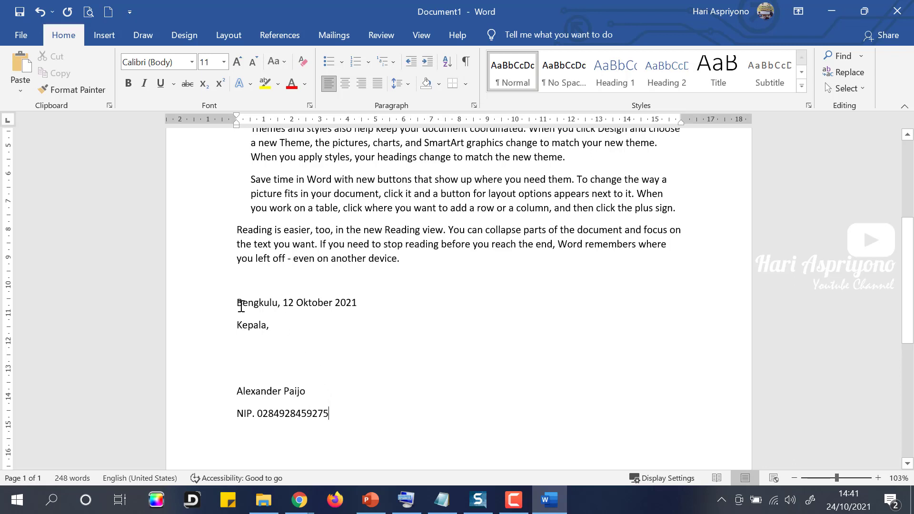
drag(241, 306, 289, 340)
click(253, 316)
drag(239, 302, 341, 413)
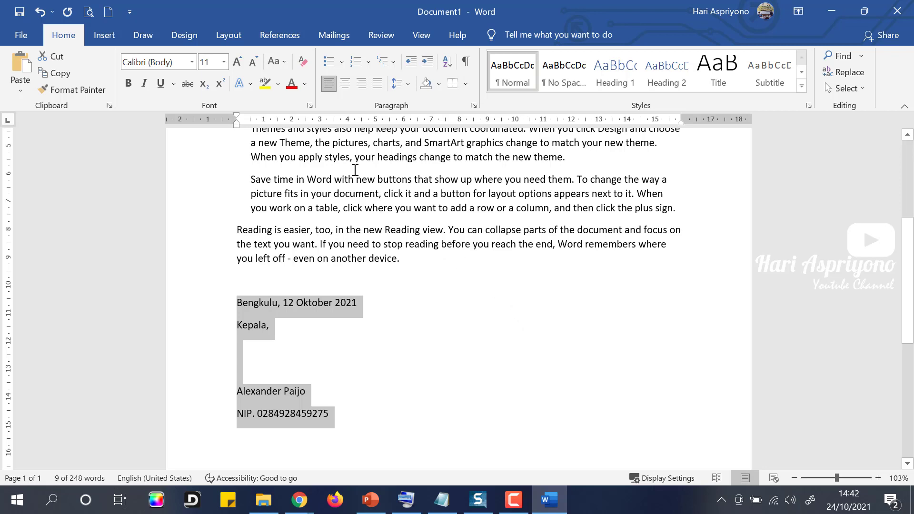
Return the closing block to the left margin and add a left tab stop at 10 cm.
mouse_move(235, 126)
mouse_down()
mouse_move(510, 164)
mouse_move(519, 174)
mouse_up()
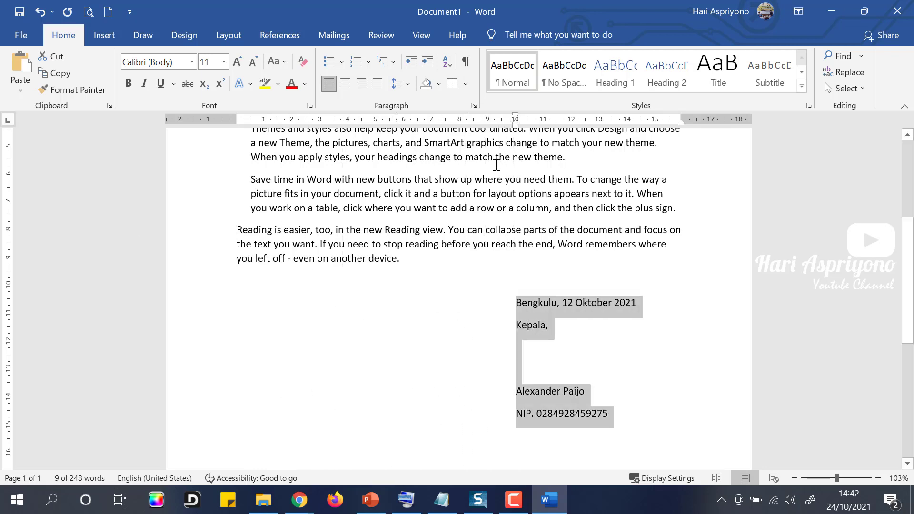
mouse_move(515, 125)
mouse_down()
mouse_move(389, 140)
mouse_move(237, 140)
mouse_up()
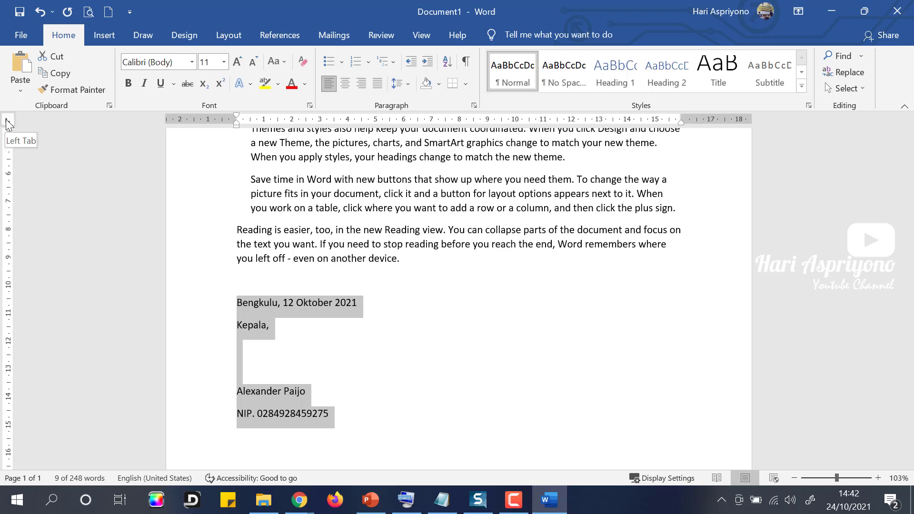
key(ctrl+m)
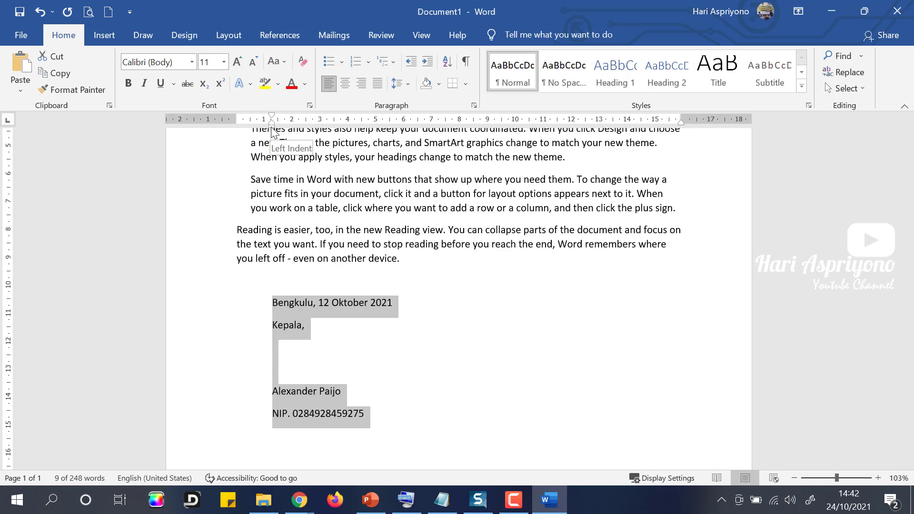
drag(272, 124, 237, 125)
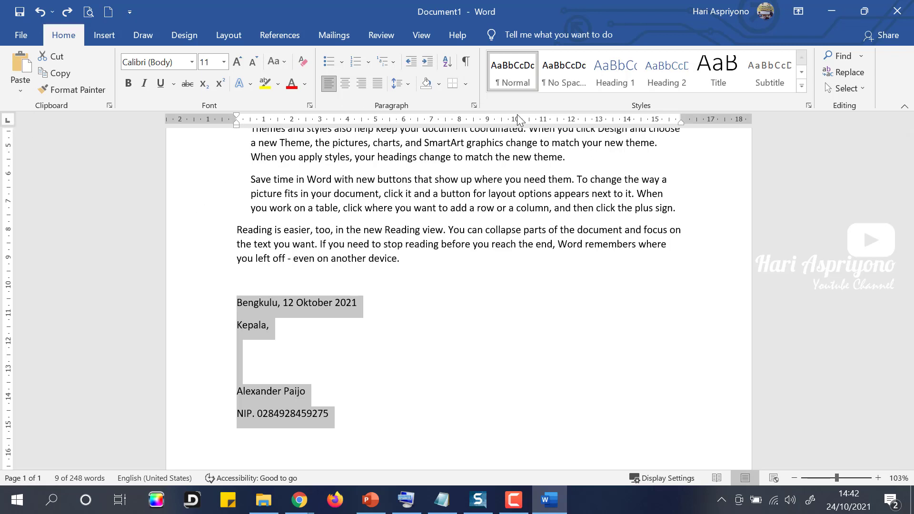
drag(516, 124, 517, 125)
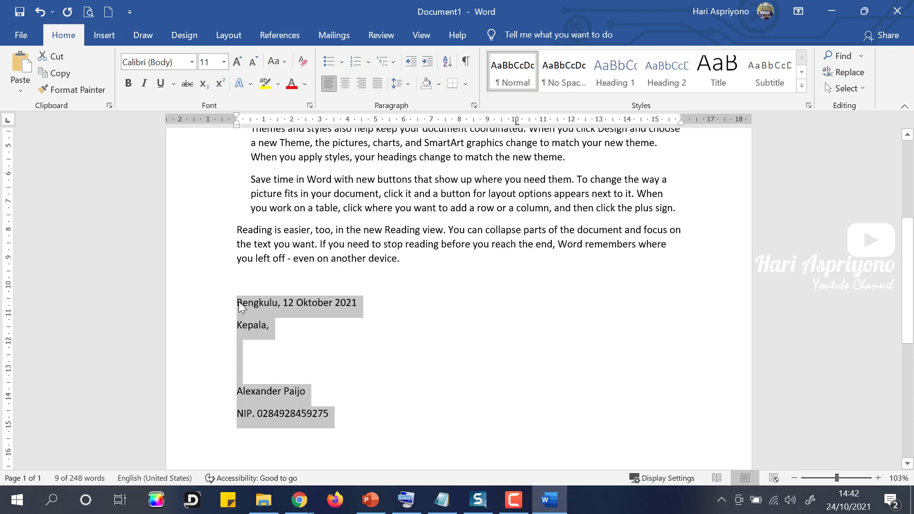
click(238, 301)
key(Tab)
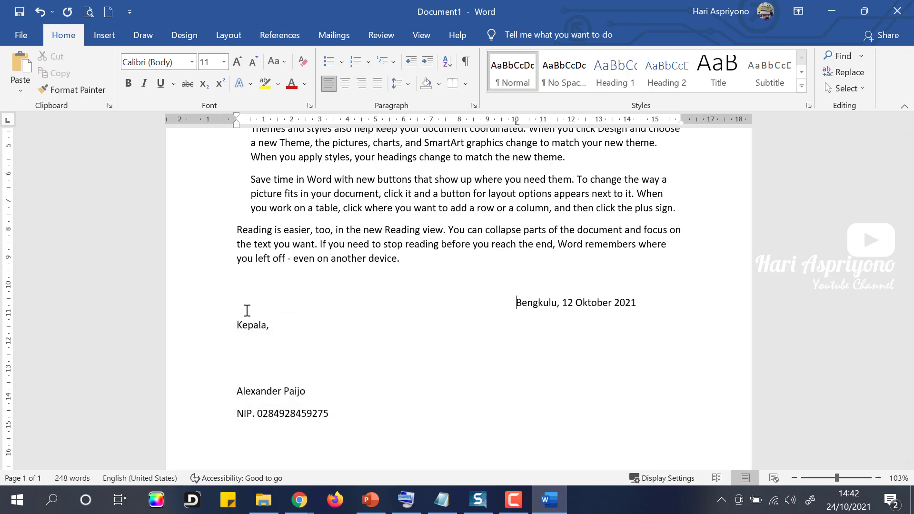
drag(238, 326, 332, 420)
key(Tab)
key(ctrl+z)
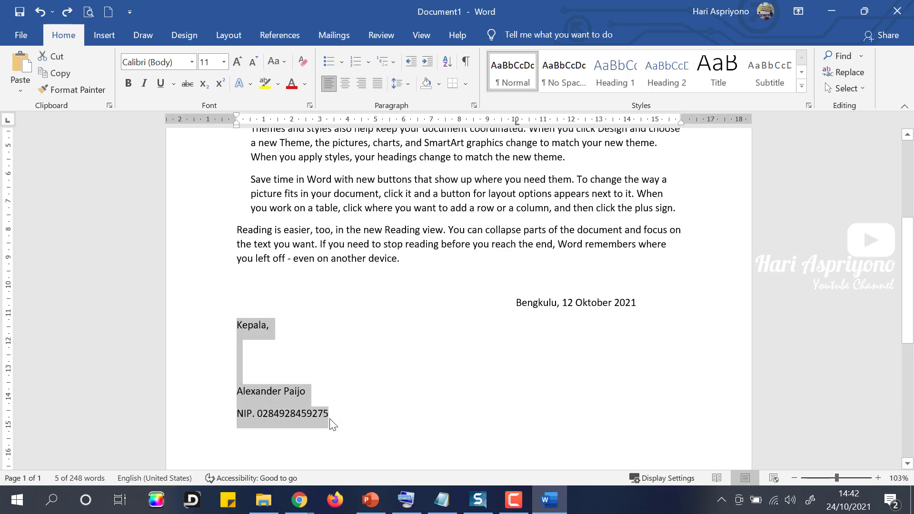
key(ctrl+y)
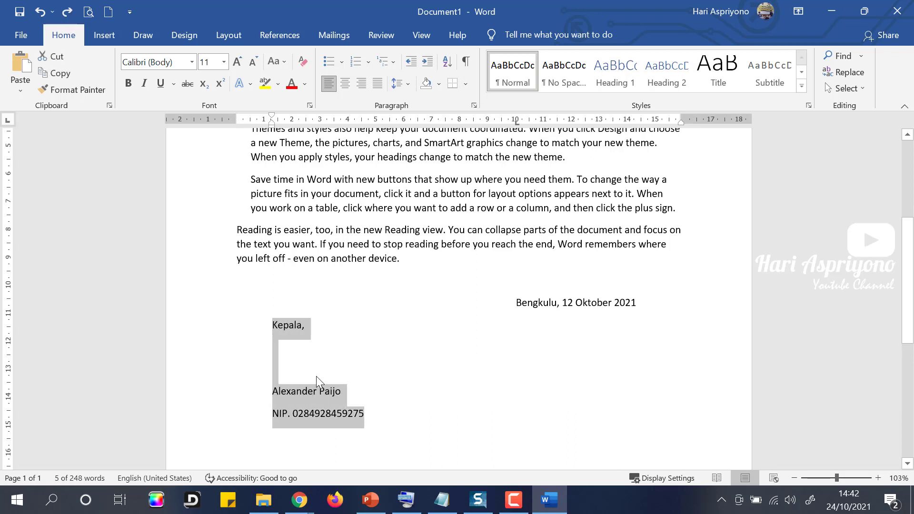
key(ctrl+z)
key(ctrl+y)
key(ctrl+z)
click(280, 329)
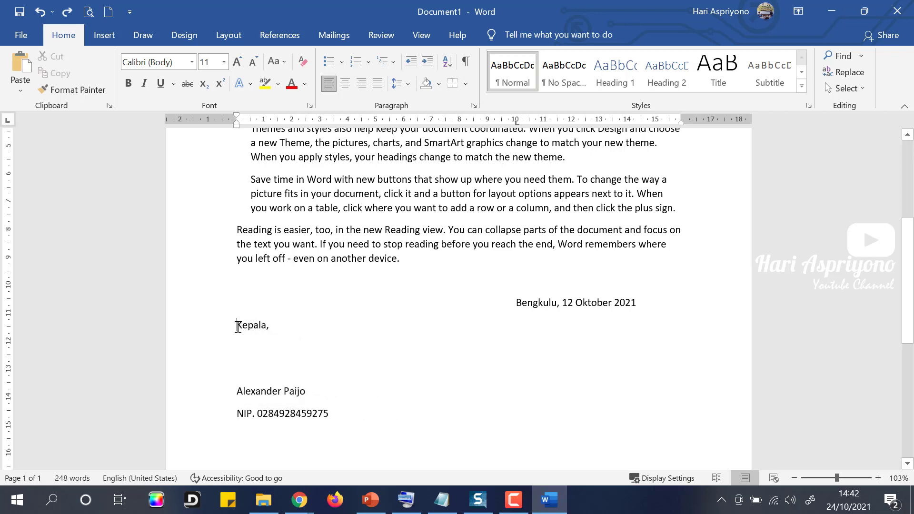
key(ctrl+y)
click(237, 391)
key(ctrl+y)
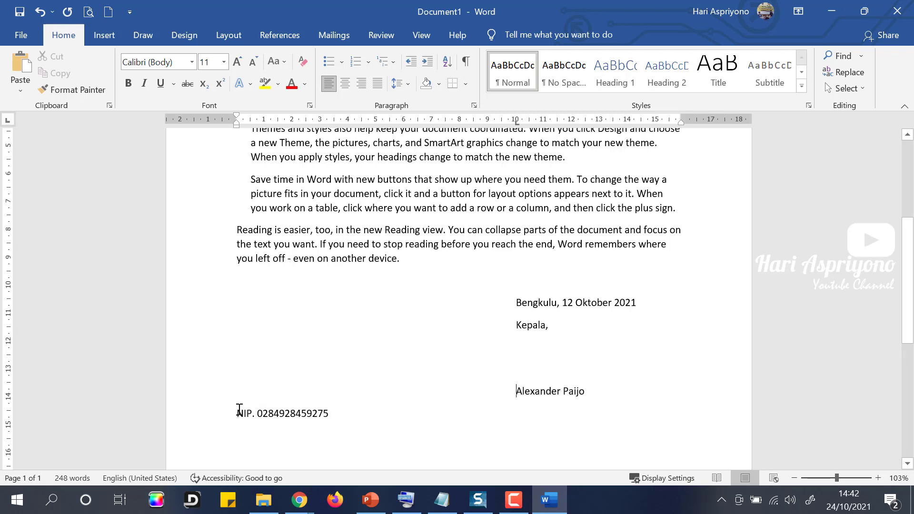
click(239, 413)
key(ctrl+y)
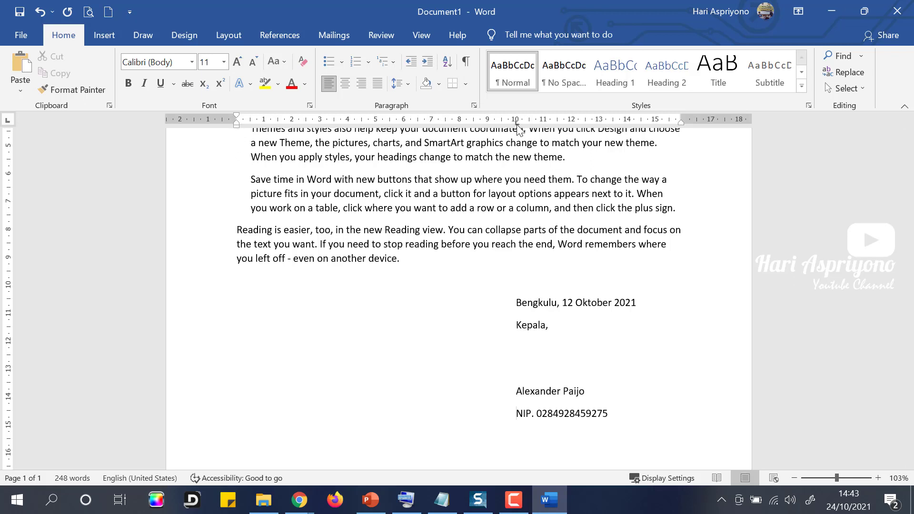
drag(517, 124, 518, 127)
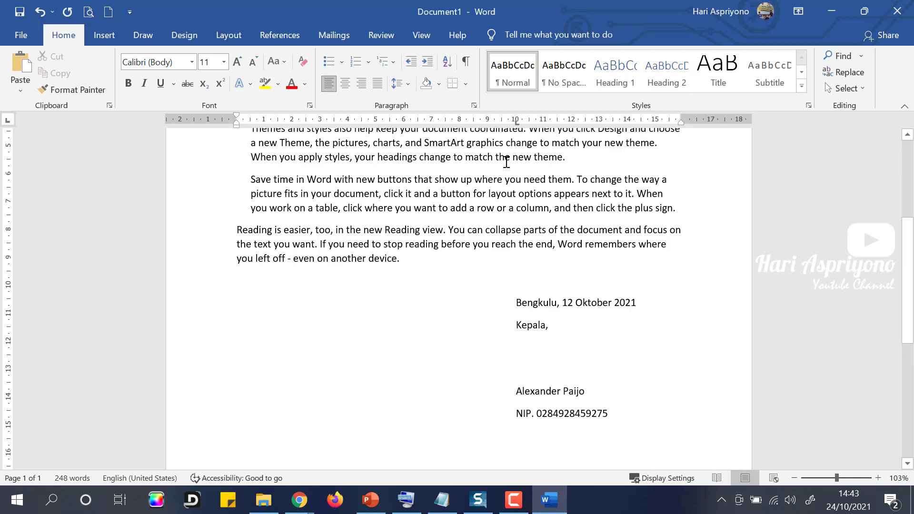
drag(517, 303, 517, 325)
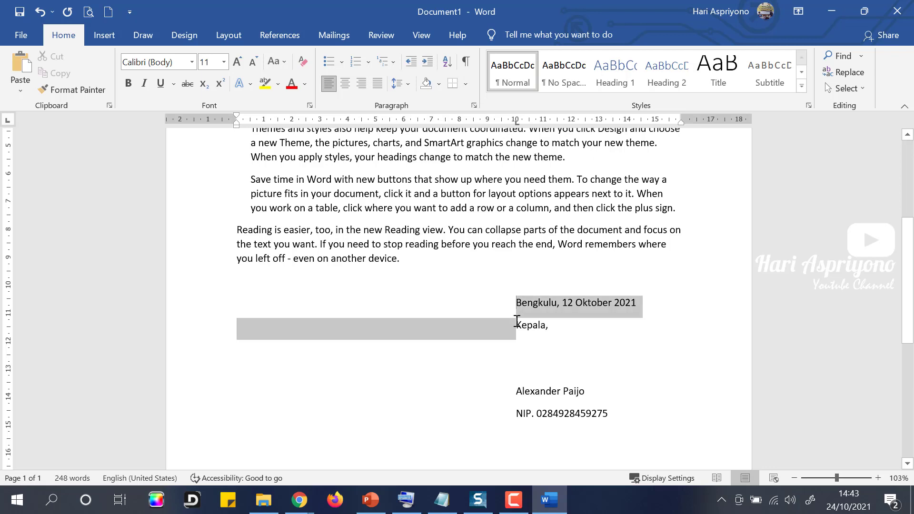
click(517, 303)
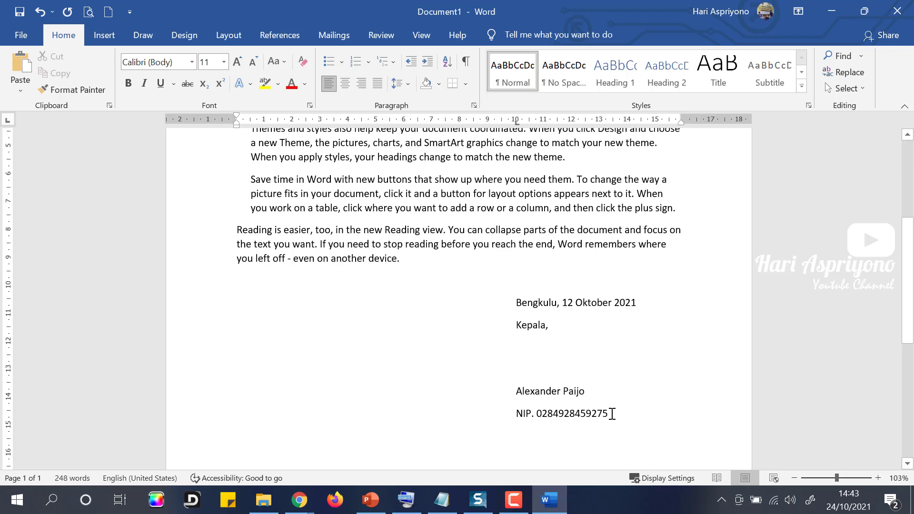
key(ctrl+z)
key(ctrl+z)
key(ctrl+z)
key(ctrl+z)
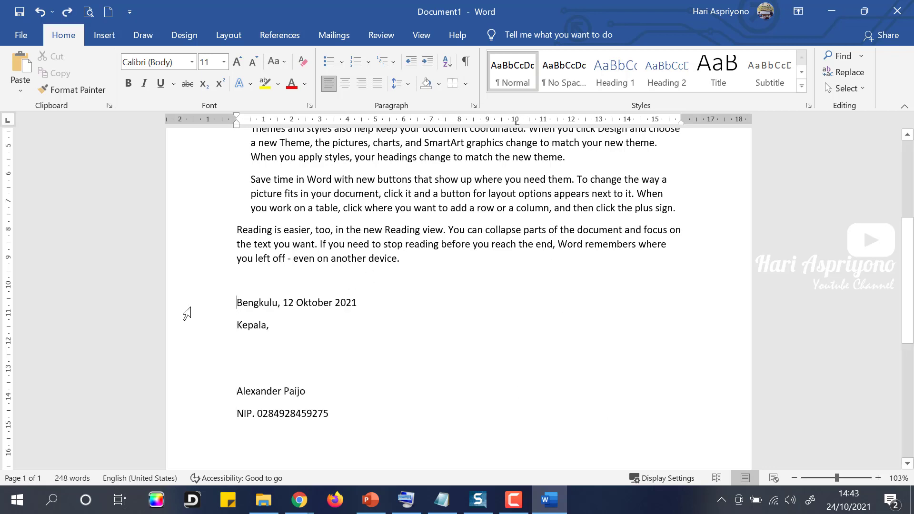
Replace the closing block's 10 cm tab with a centre tab stop at 12 cm.
drag(187, 315, 187, 425)
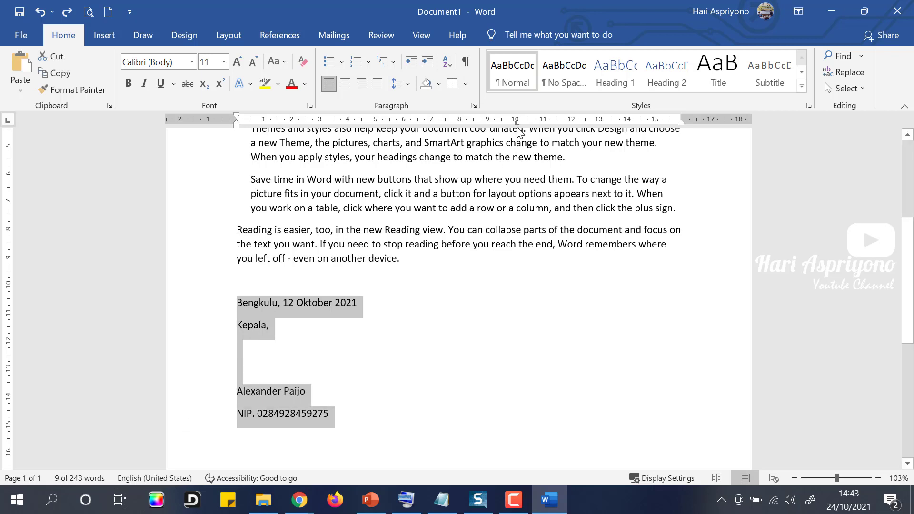
drag(517, 123, 517, 161)
click(8, 121)
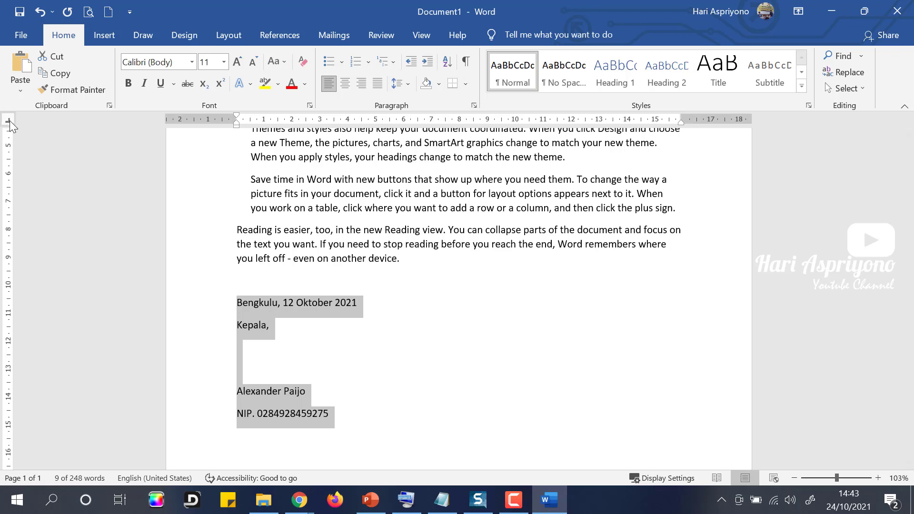
click(9, 121)
click(7, 121)
click(8, 121)
click(571, 122)
Move the date, Kepala, name and ID lines to the 12 cm centre stop.
click(240, 303)
key(Tab)
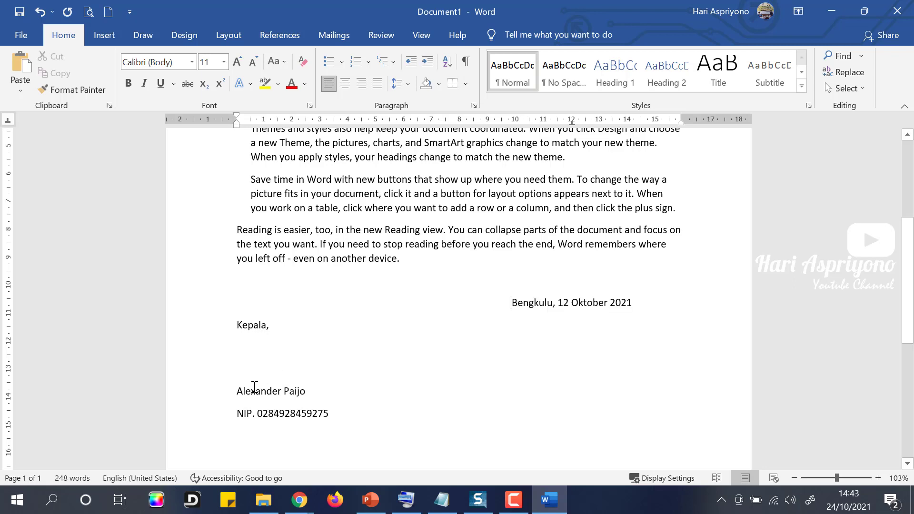
click(237, 326)
key(Tab)
click(239, 391)
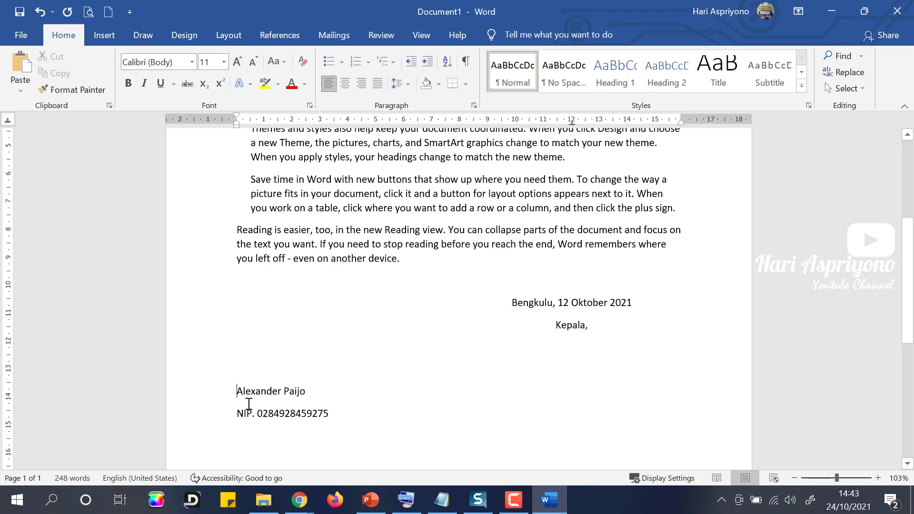
key(Tab)
click(239, 413)
key(Tab)
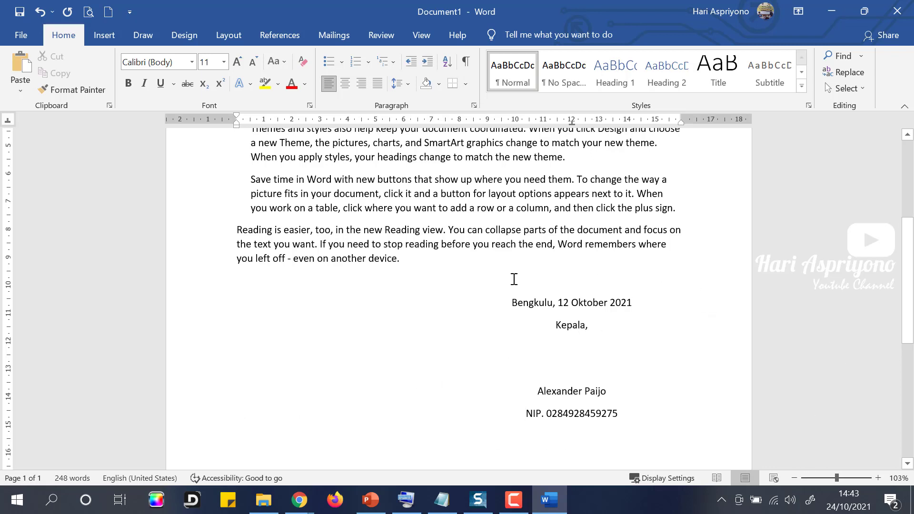
Check the centred closing block's alignment and save the letter with Ctrl+S.
mouse_move(511, 303)
mouse_down()
mouse_move(623, 412)
mouse_move(603, 418)
mouse_up()
click(534, 313)
scroll(486, 310, up, 3)
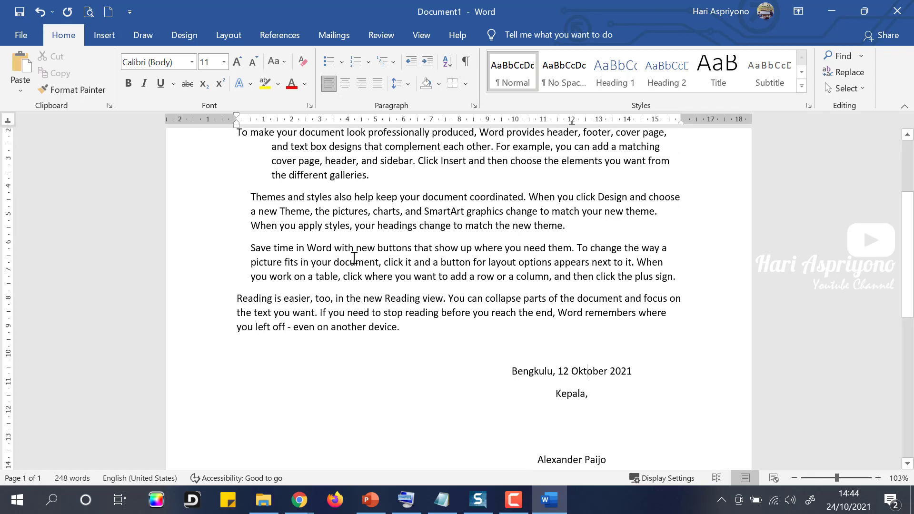
scroll(362, 255, up, 3)
scroll(423, 237, down, 5)
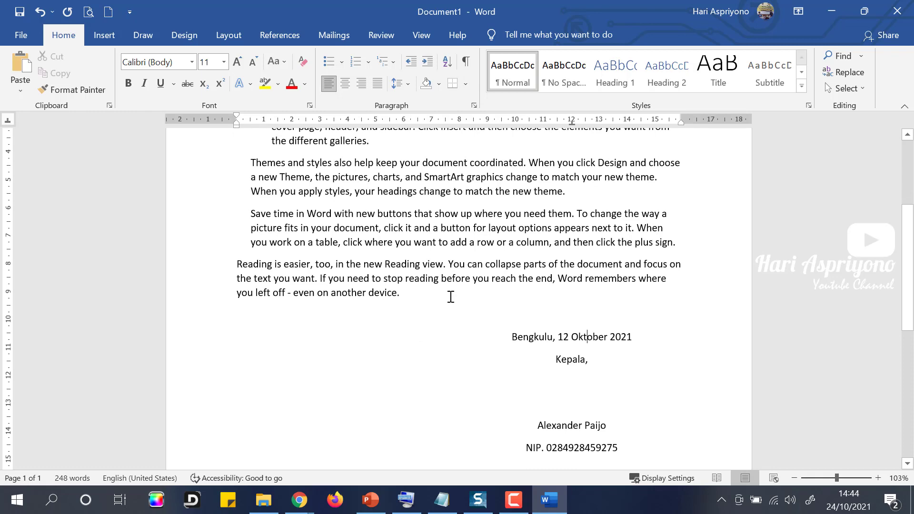
key(ctrl+s)
Save the document as 'Latihan Indent dan Tab' in D:\APLIKASI KOMPUTER\DOKUMEN LATIHAN.
click(341, 328)
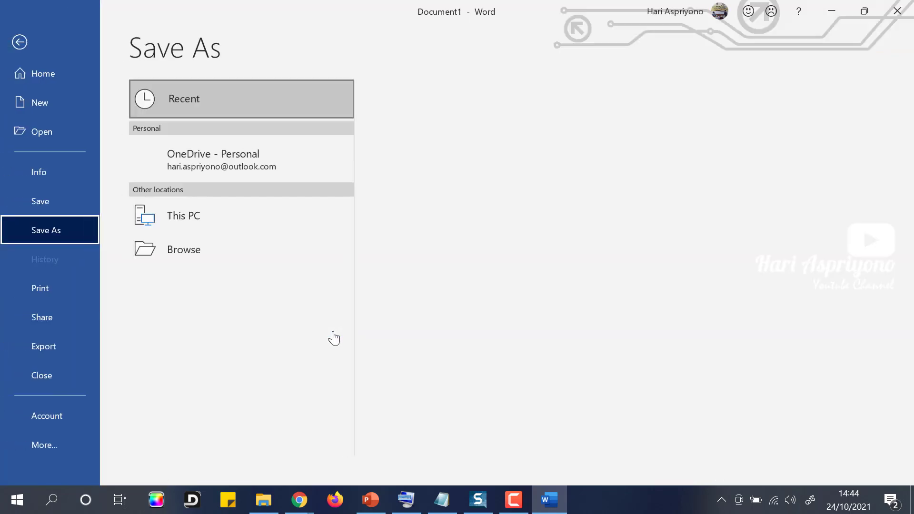
click(180, 283)
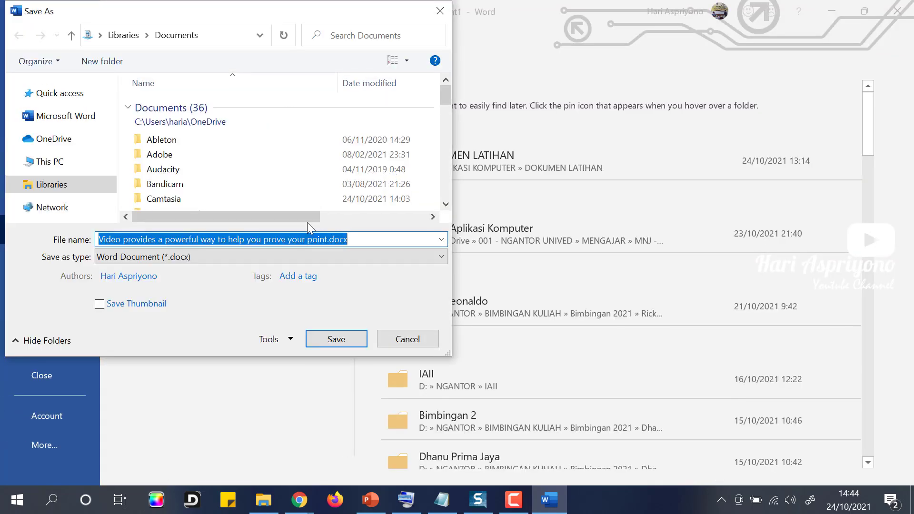
click(59, 151)
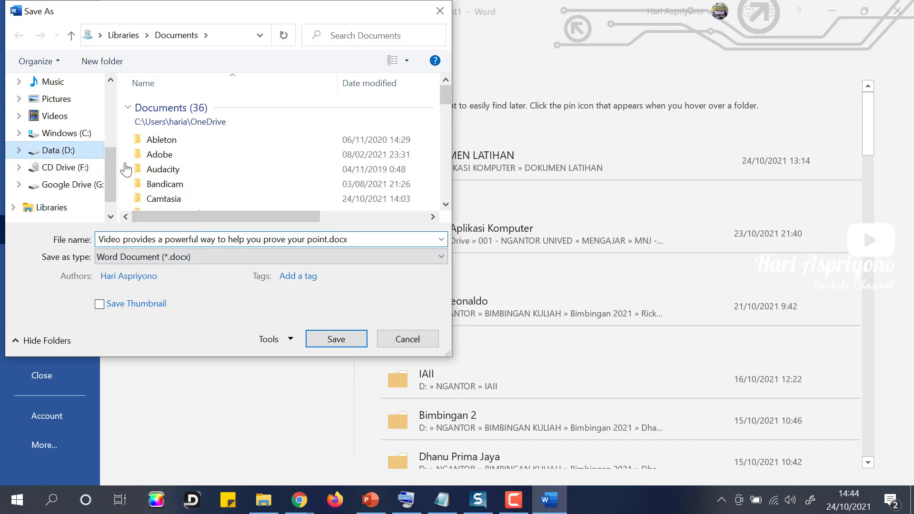
click(173, 150)
double_click(173, 150)
double_click(171, 105)
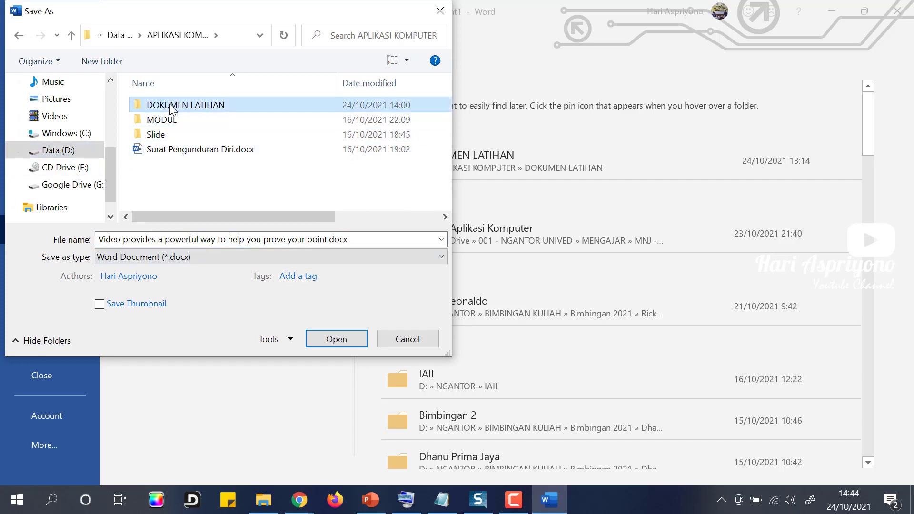
text(Latina)
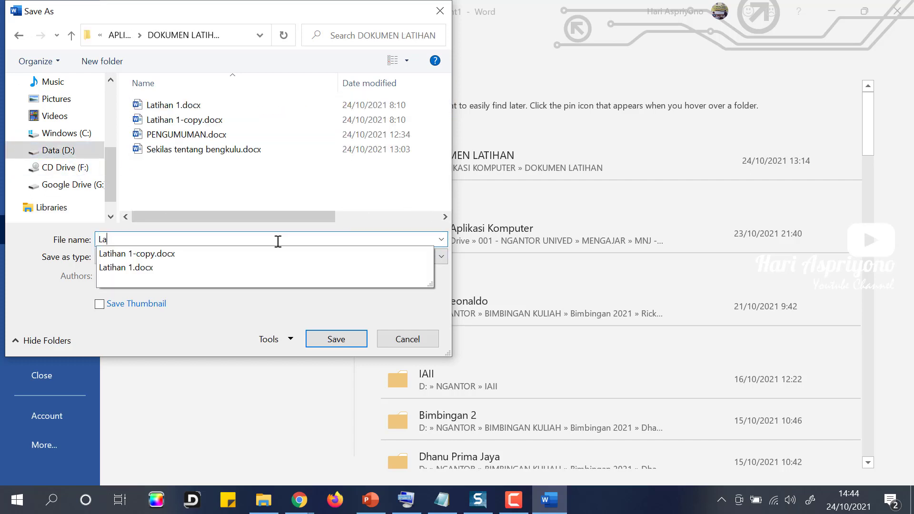
key(BackSpace)
key(BackSpace)
text(han Indent dan Tab)
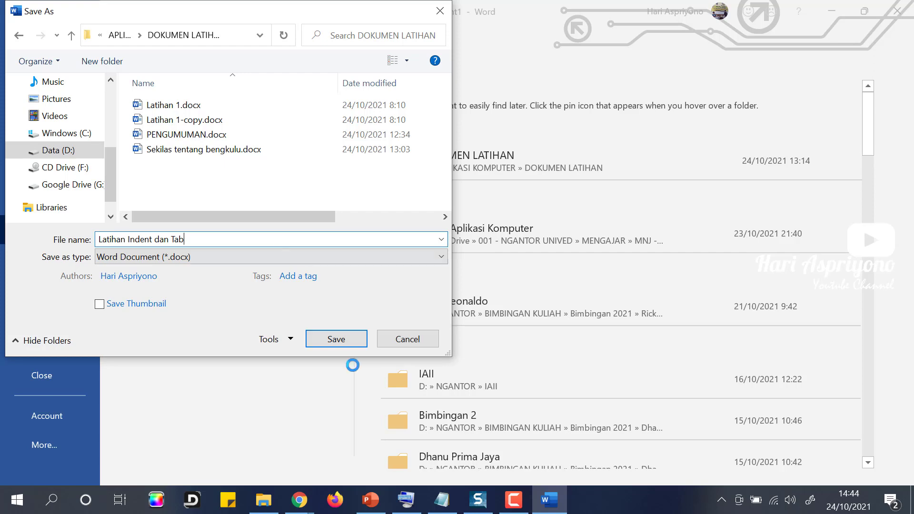
click(336, 340)
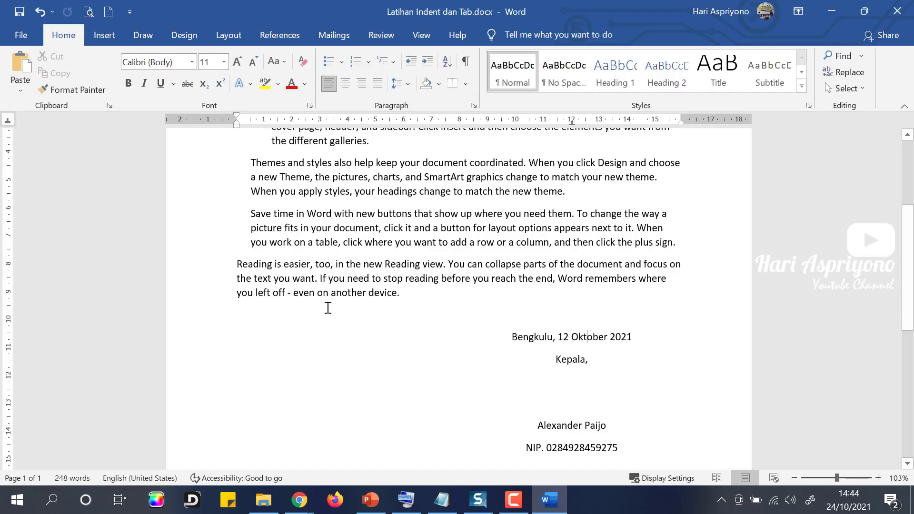
Create a new blank document and bring its page into focus.
click(409, 300)
scroll(448, 360, down, 3)
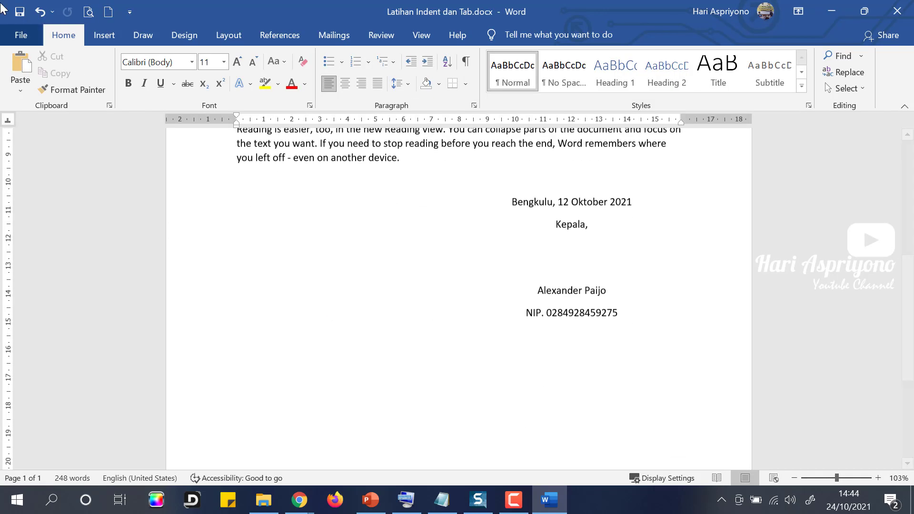
click(21, 35)
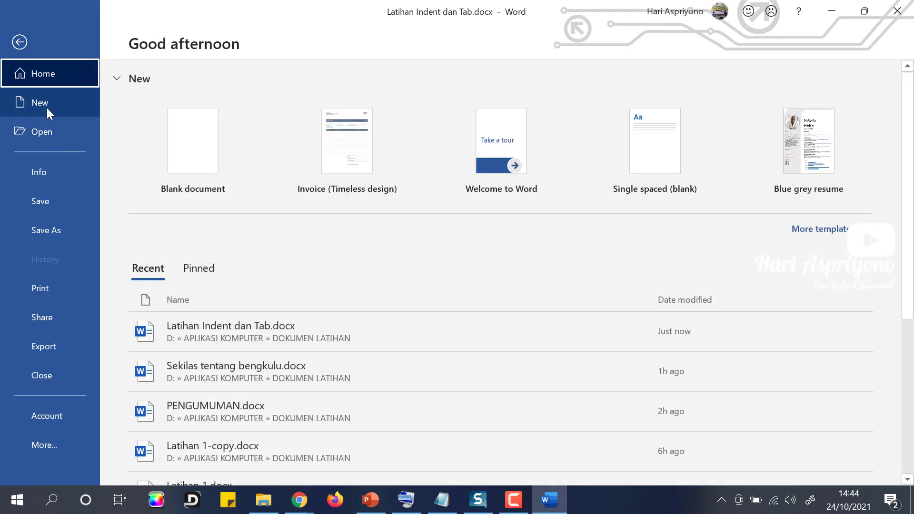
click(186, 140)
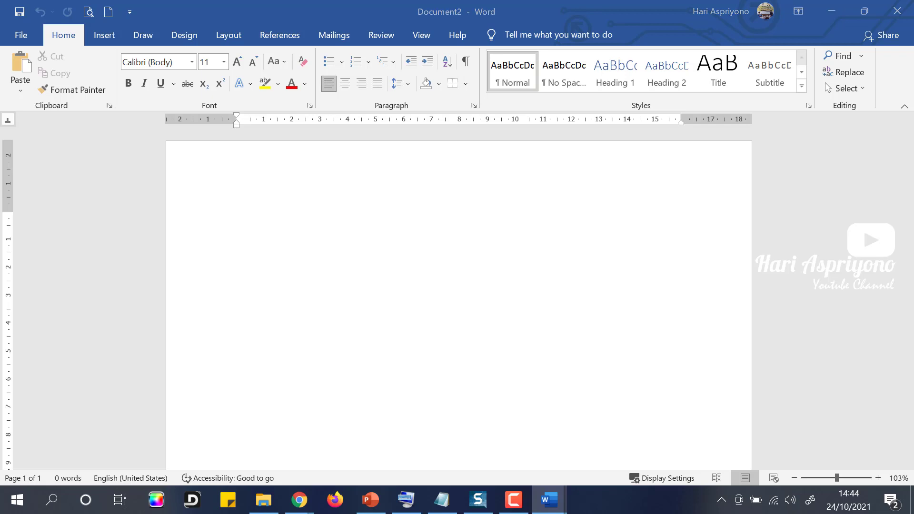
key(alt+Tab)
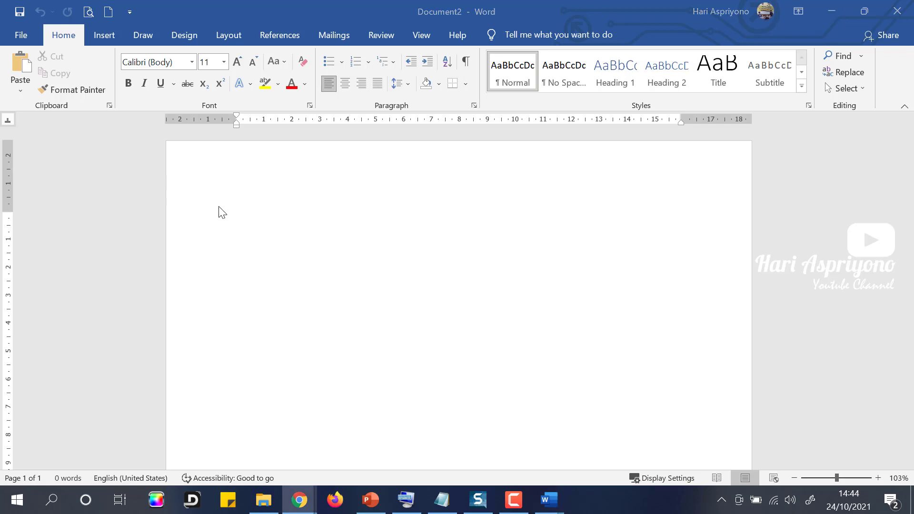
click(302, 227)
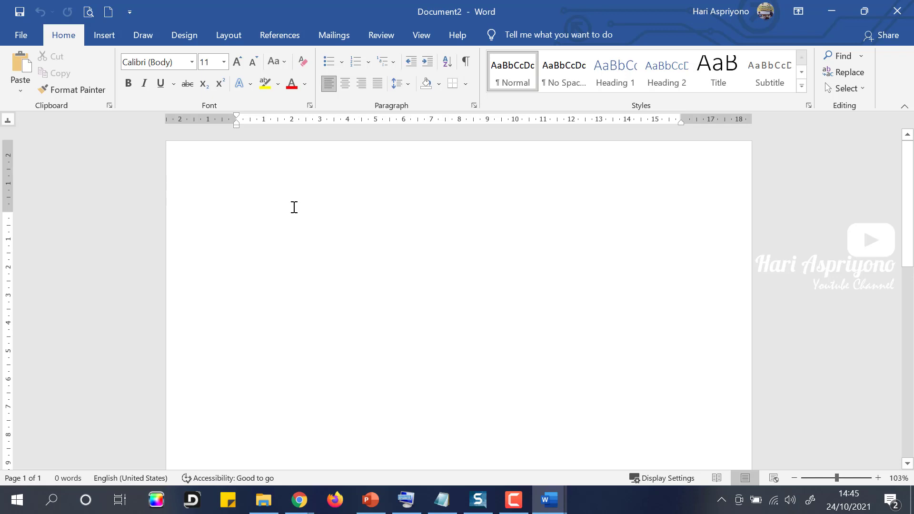
Type the lines 'Bengkulu, 24 Oktober 2021', 'Perihal: Lamaran Pekerjaan' and 'Lampiran: 6 Lembar'.
text(Bengkulu,)
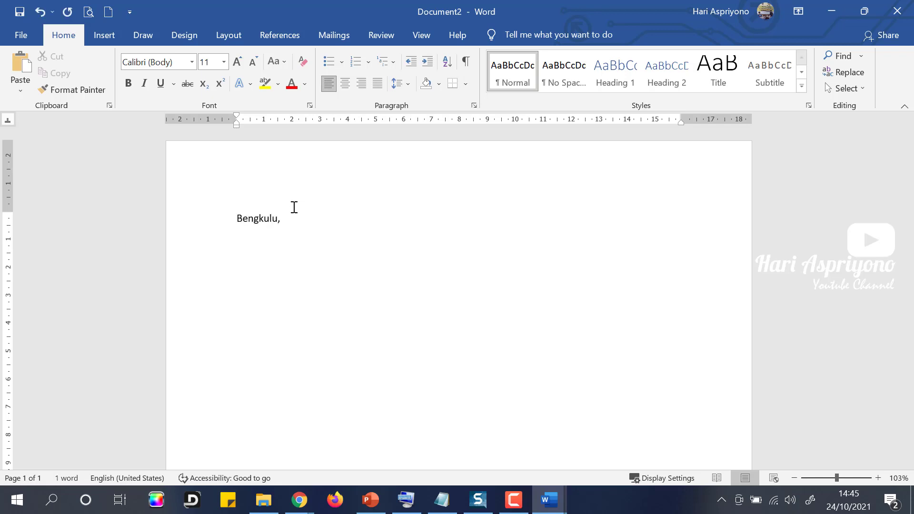
text( 24 Oktober 2021 )
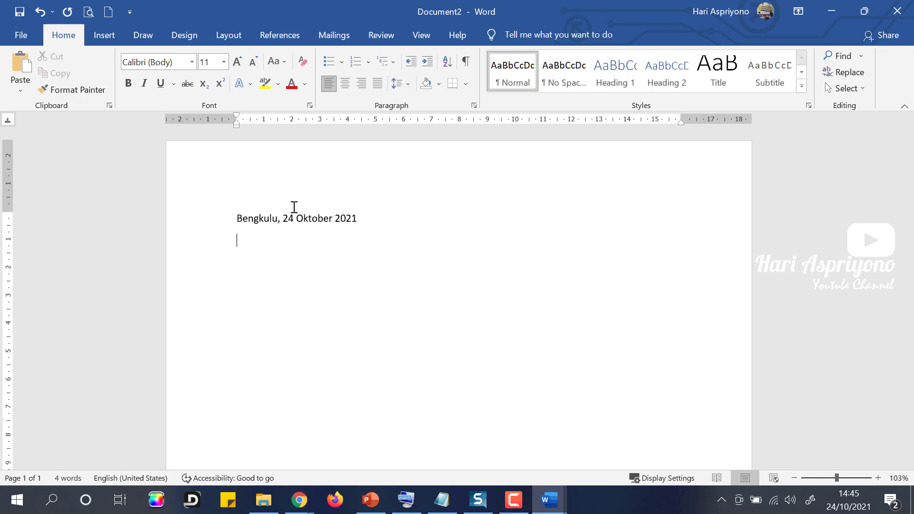
text(Periha)
text(l)
text(: l)
text(a)
key(BackSpace)
text(lamaran P)
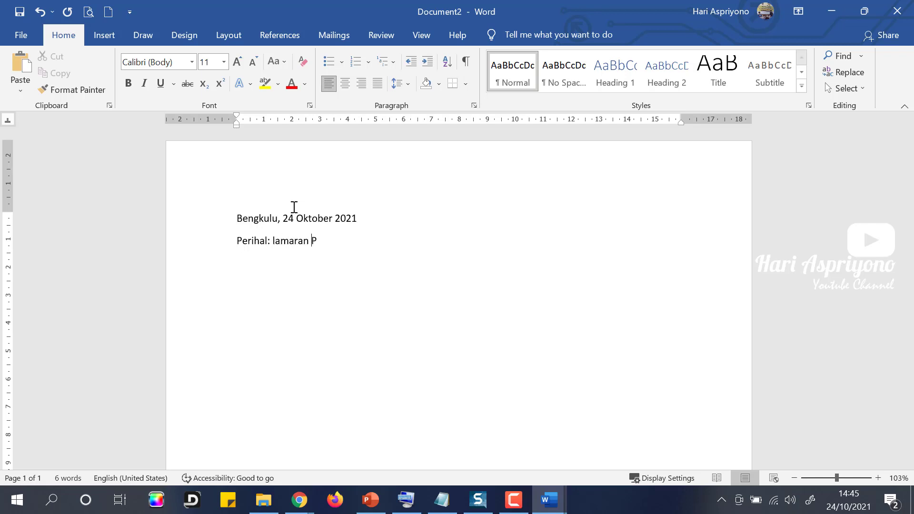
text(ekerjaan)
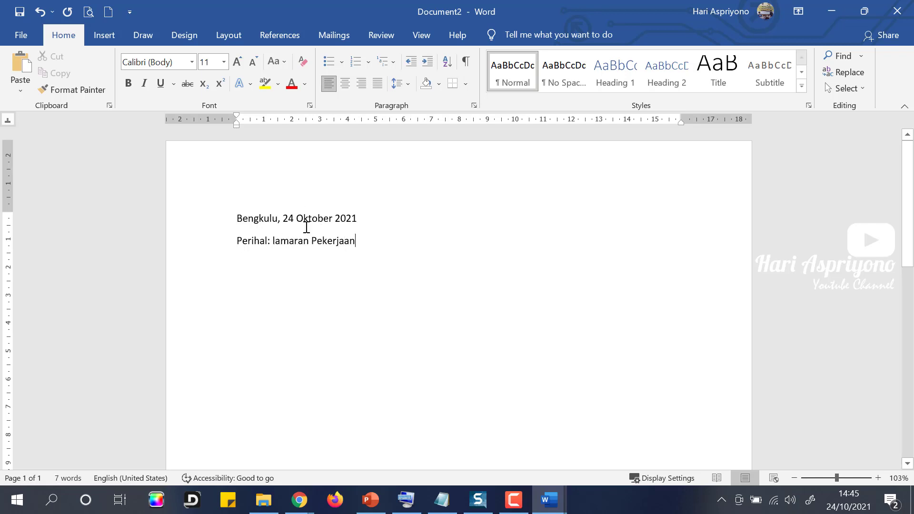
click(280, 251)
key(shift+F3)
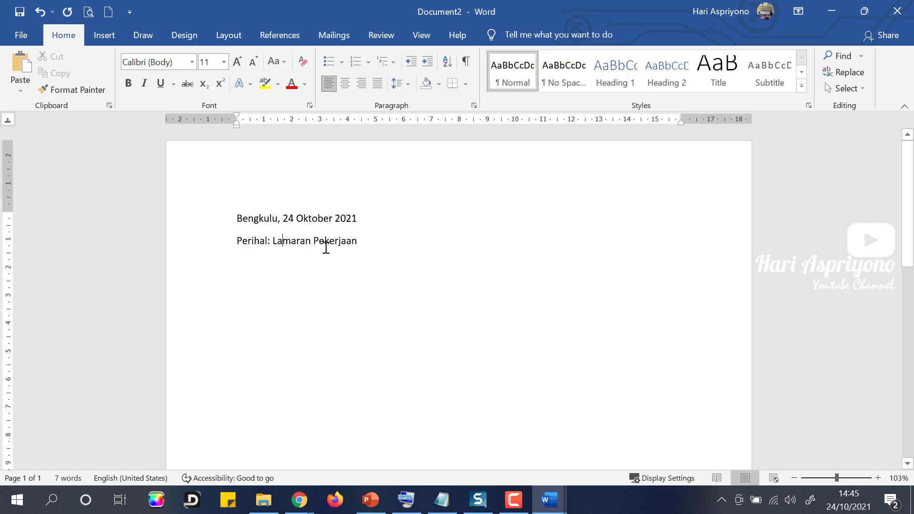
click(361, 247)
key(Return)
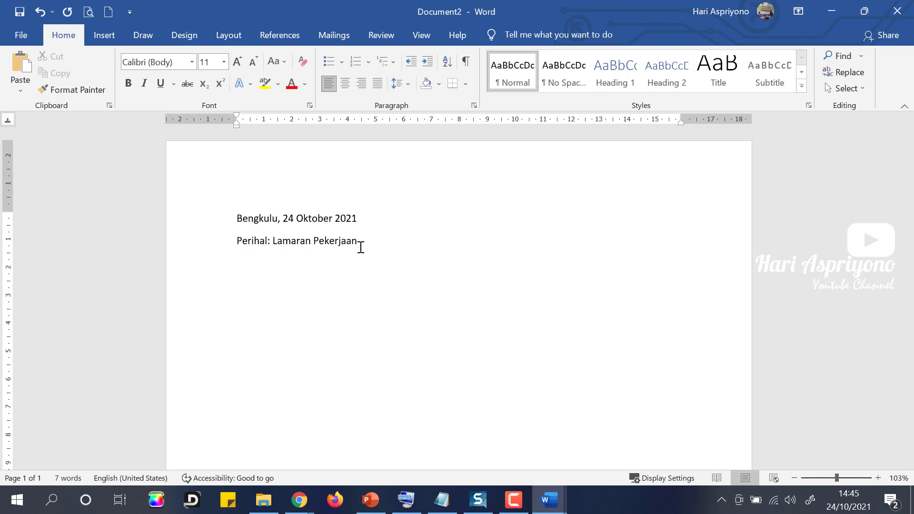
text(Lampiran: 6 Lembar)
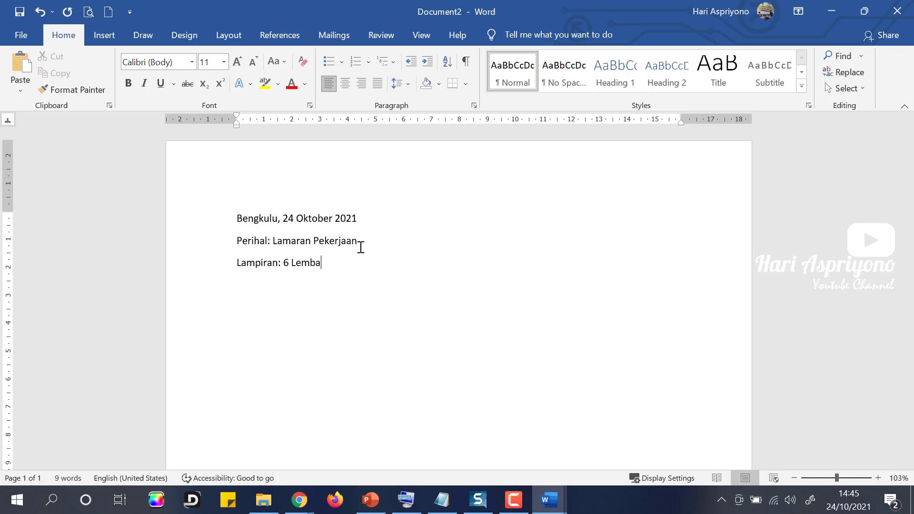
key(Return)
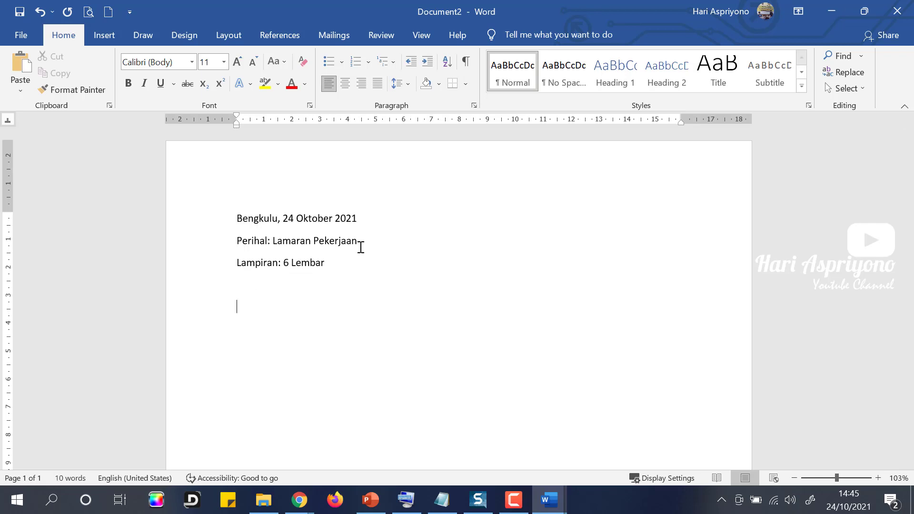
Add the recipient block: Kepada Yth, HRD PT. Kruwell TV, Jl. Pulau Beringin, Bengkulu Tengah.
text(Kepada Y)
text(t)
text(h)
text(.)
key(BackSpace)
text(, HRD. Pt.)
key(BackSpace)
key(BackSpace)
key(BackSpace)
text(T. Kruwell)
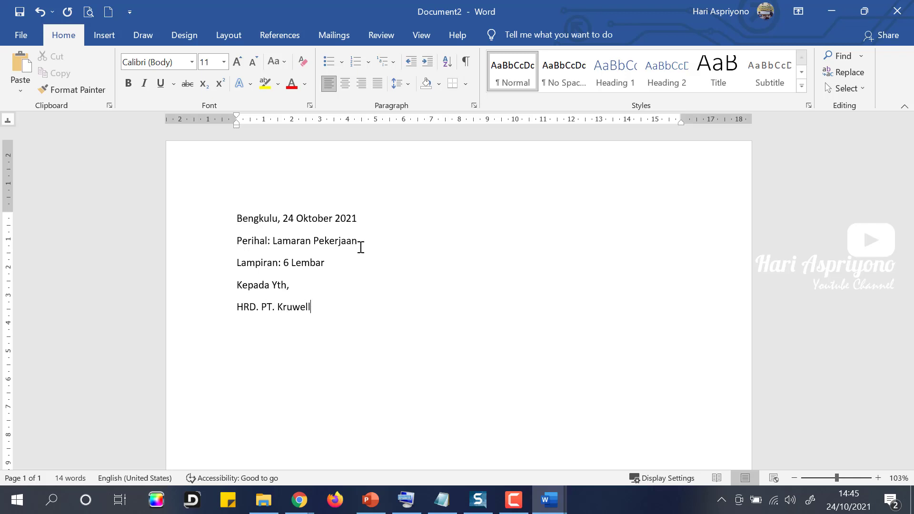
text( TV)
text(Jl. Pu)
text(lau beringin)
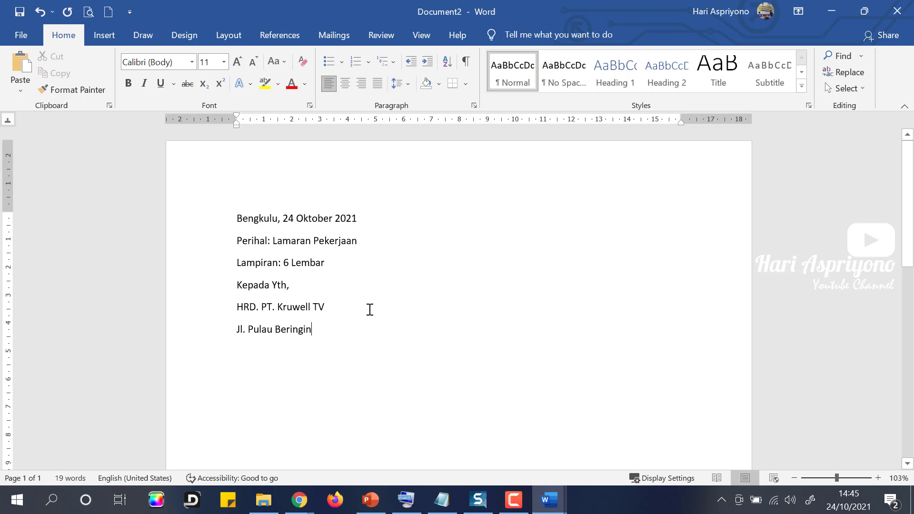
text( Dena)
key(BackSpace)
key(BackSpace)
key(BackSpace)
key(BackSpace)
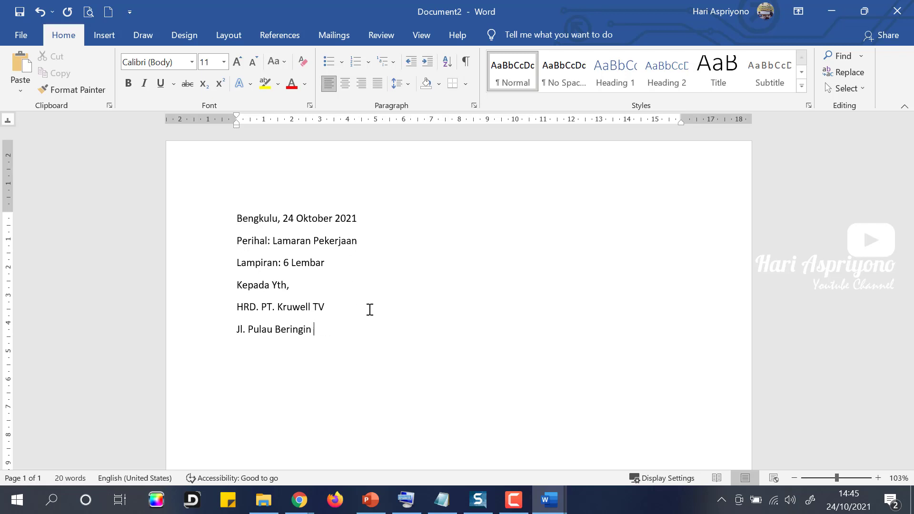
text(Bengkulu)
text( Tengah)
Type 'Dengan hormat' and the RPB newspaper vacancy paragraph, ending 'Berikut ini data diri saya:'.
text(Dengan h)
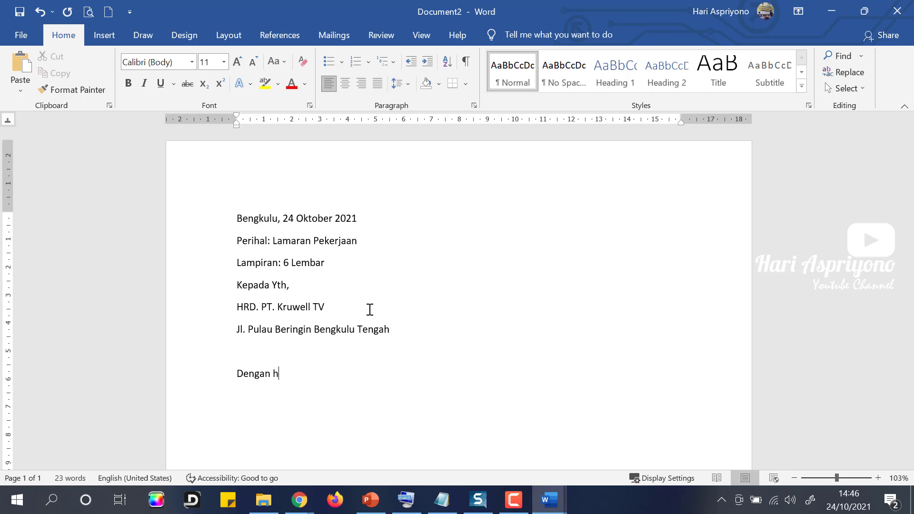
text(ormat)
key(BackSpace)
text(Berdasarkan)
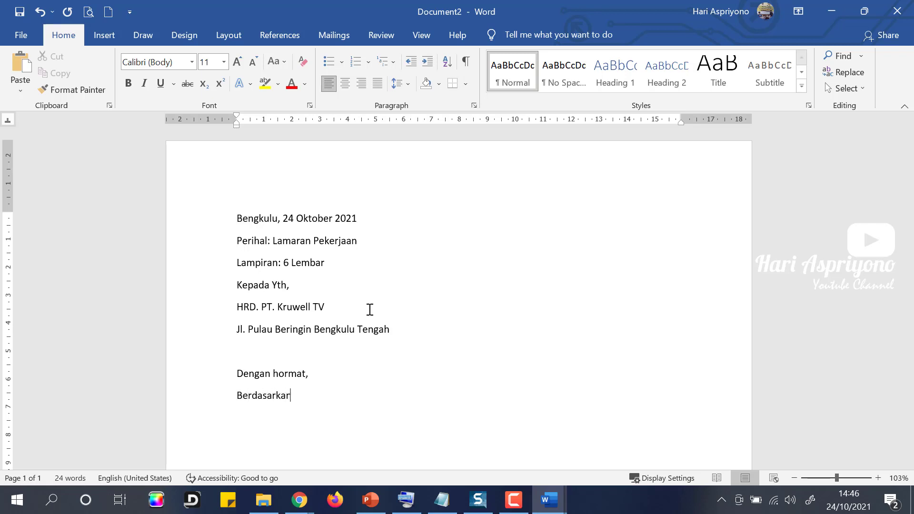
text( informasi yang saya ty)
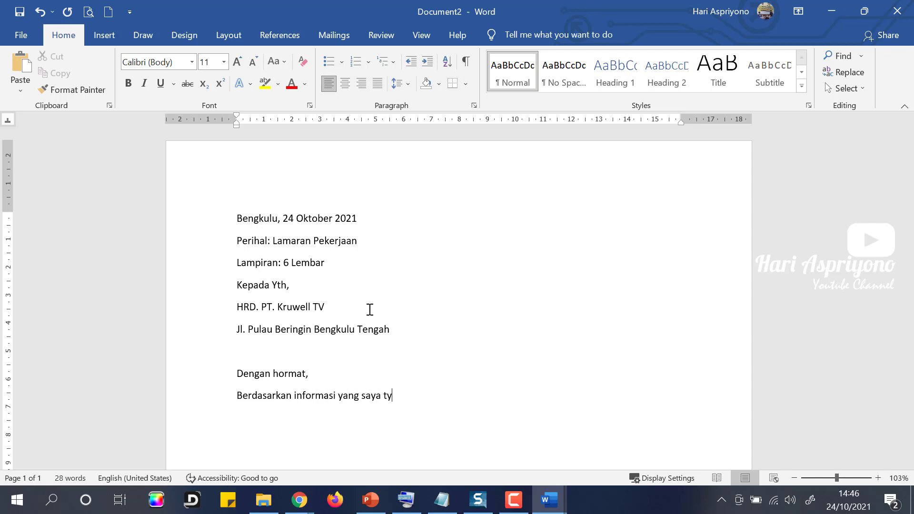
key(BackSpace)
key(BackSpace)
text(lihat di koran RPB)
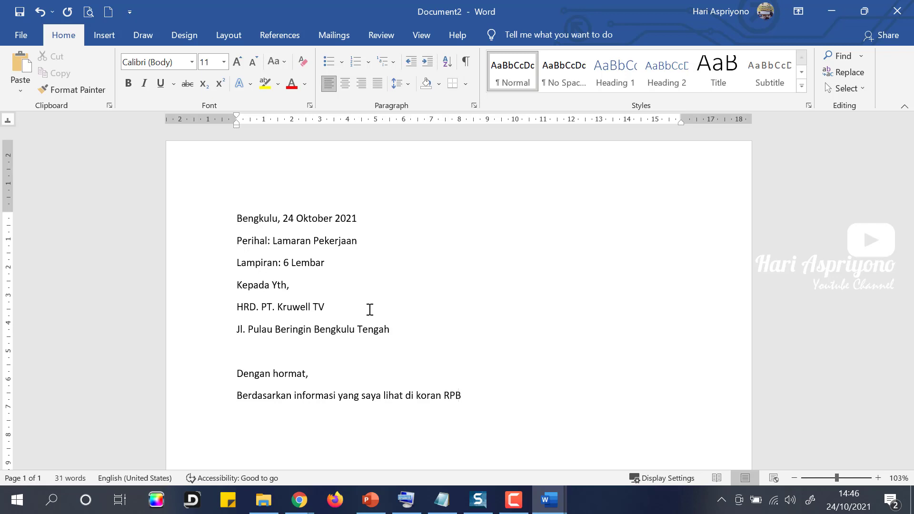
text(ang terbit pada tang)
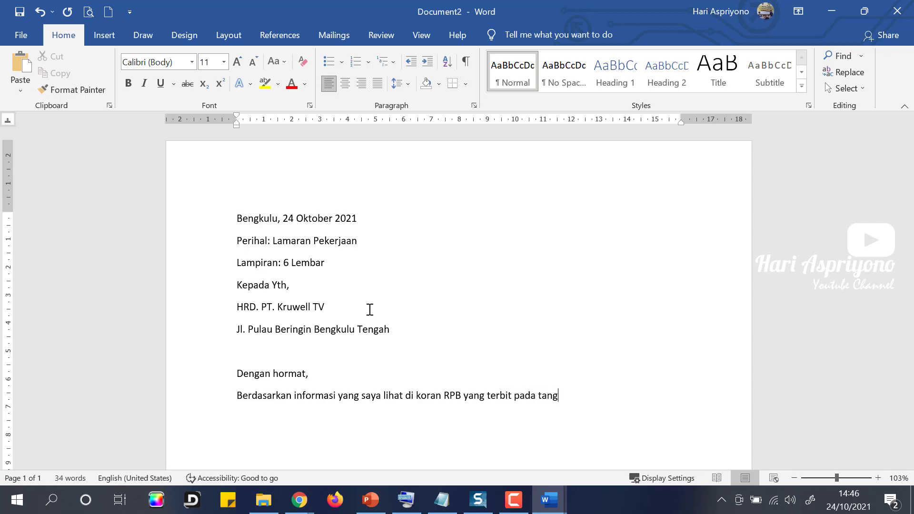
text(gal 23 Oktober 2021)
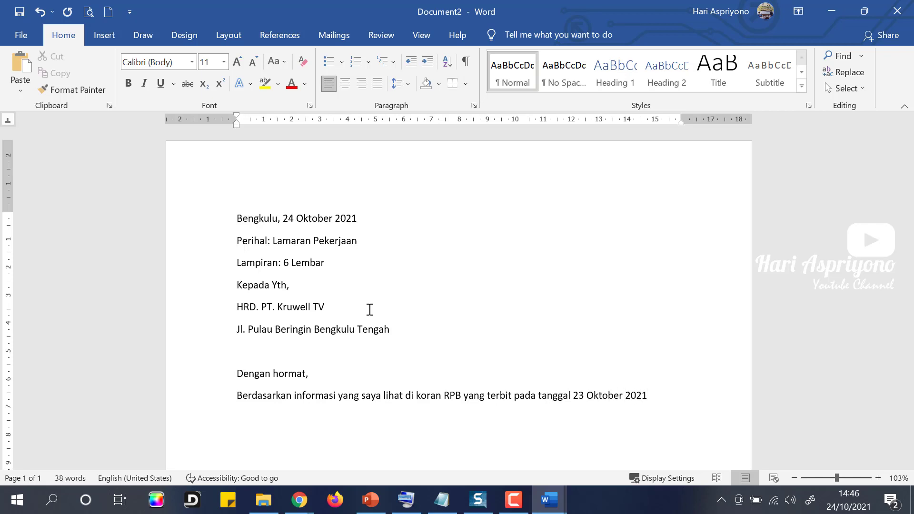
text(, bahwa P)
text(T. )
text(Kruwell)
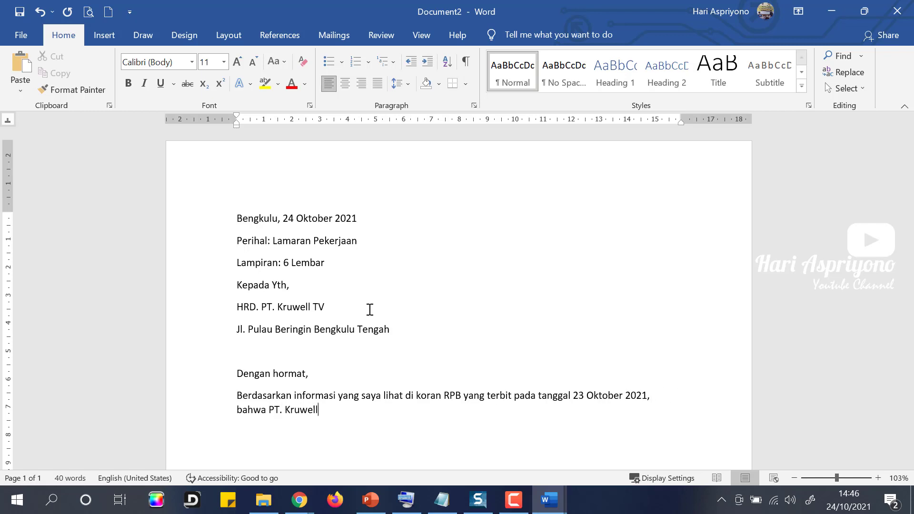
text( TV sedang membuka low)
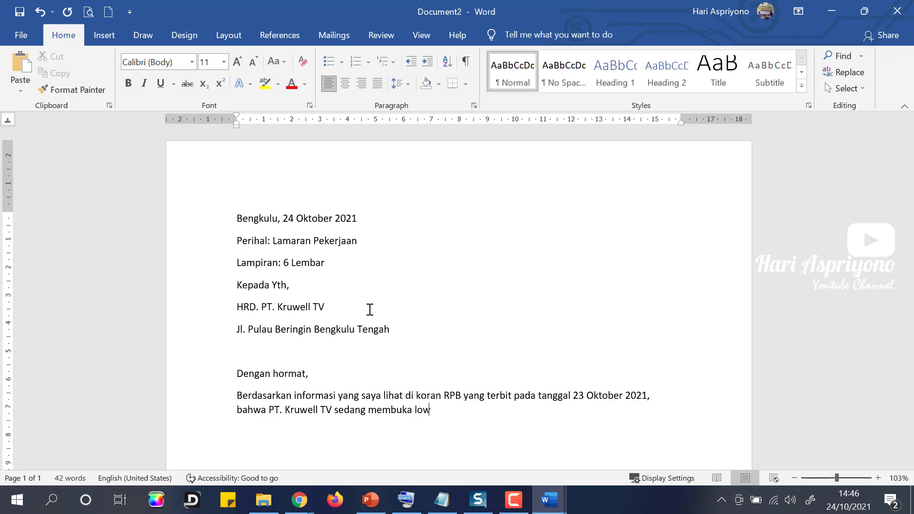
text(ongan pekerjaa)
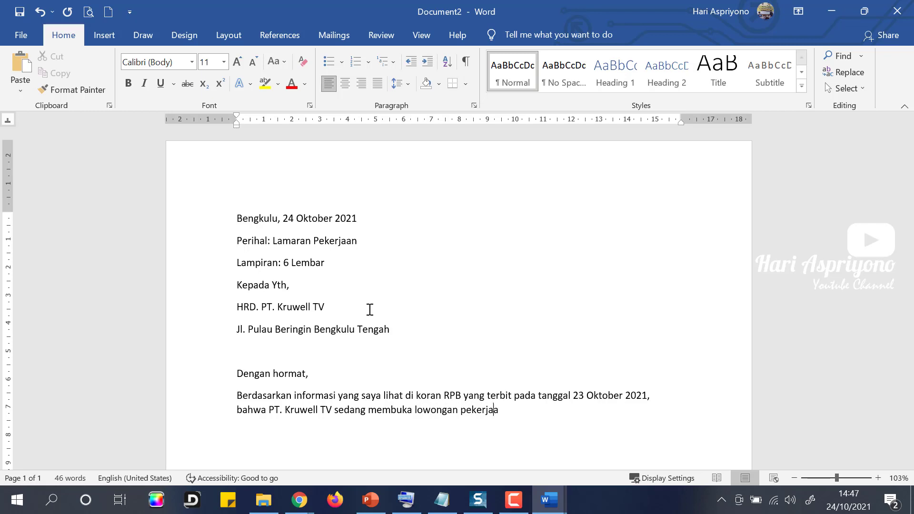
text(n sebagai staff)
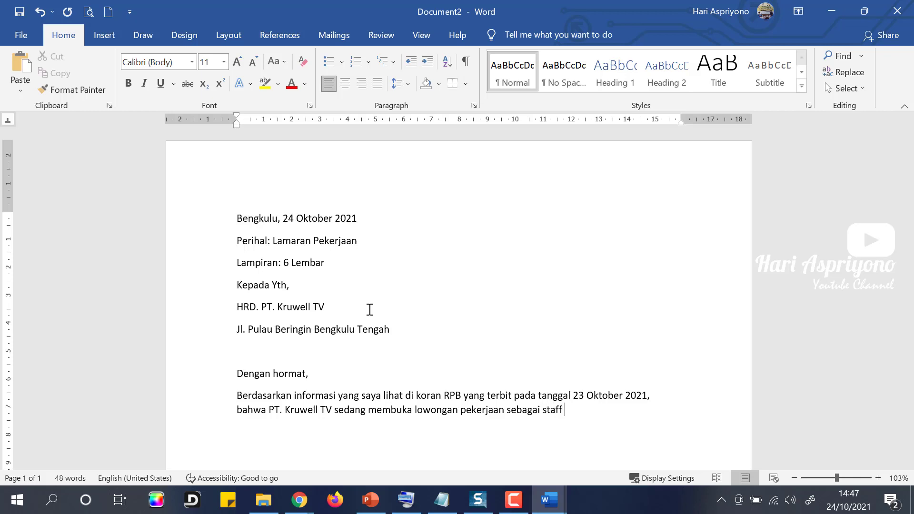
text( Administrasi. Maka dengan surat)
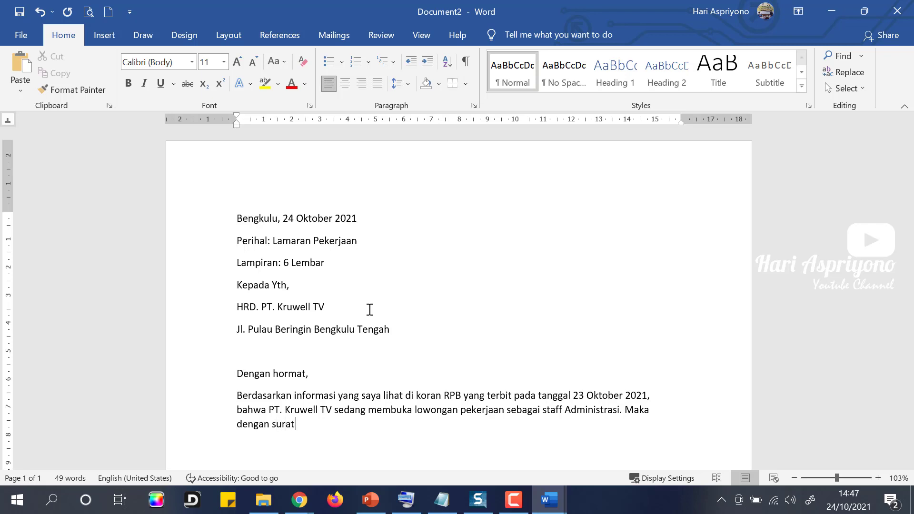
text( ini saya berminat u)
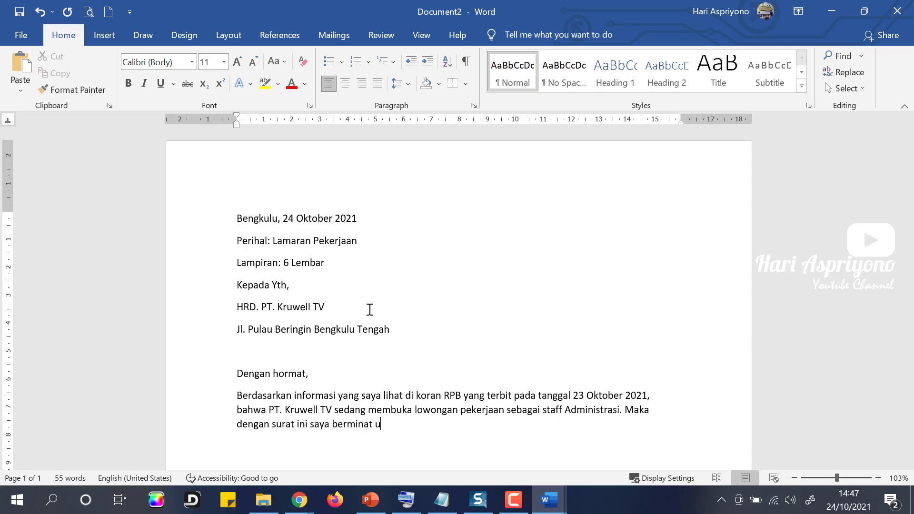
text(ntuk dapat mer)
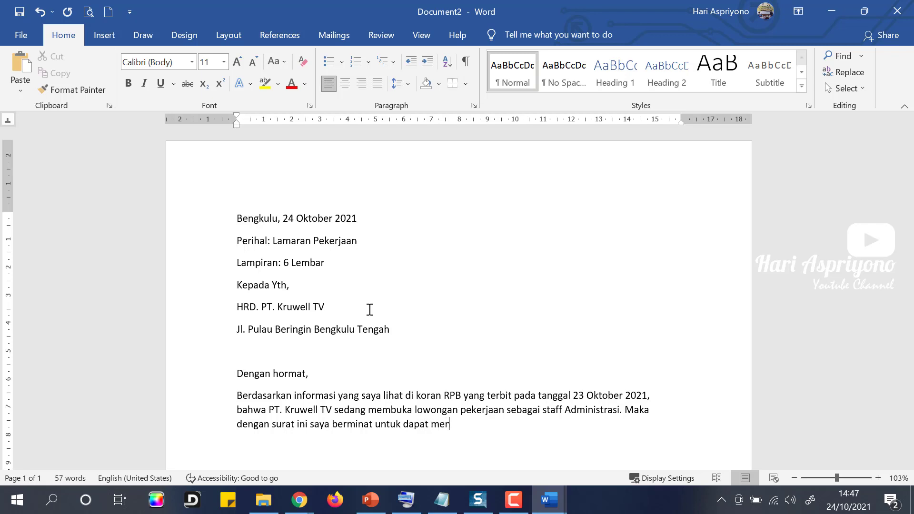
key(BackSpace)
text(ngisi lowongan pekerj)
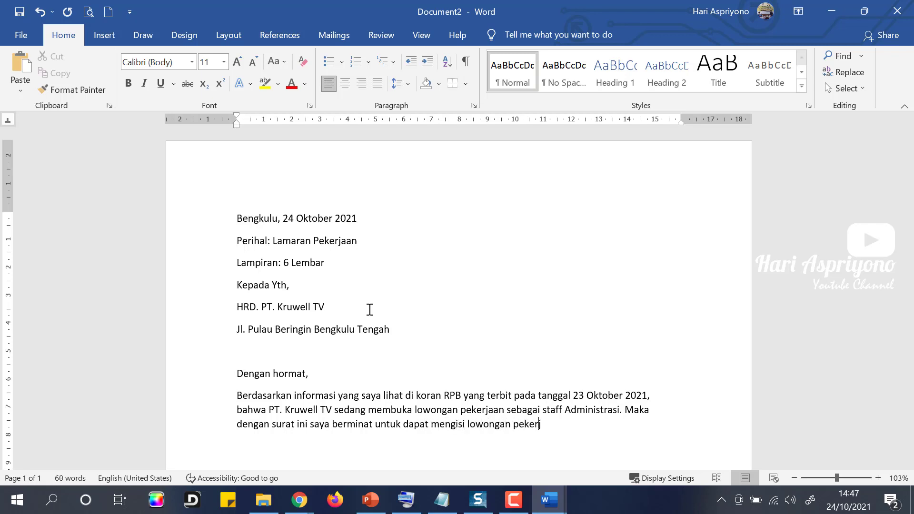
text(aan tersebut. )
text(Berikut ini )
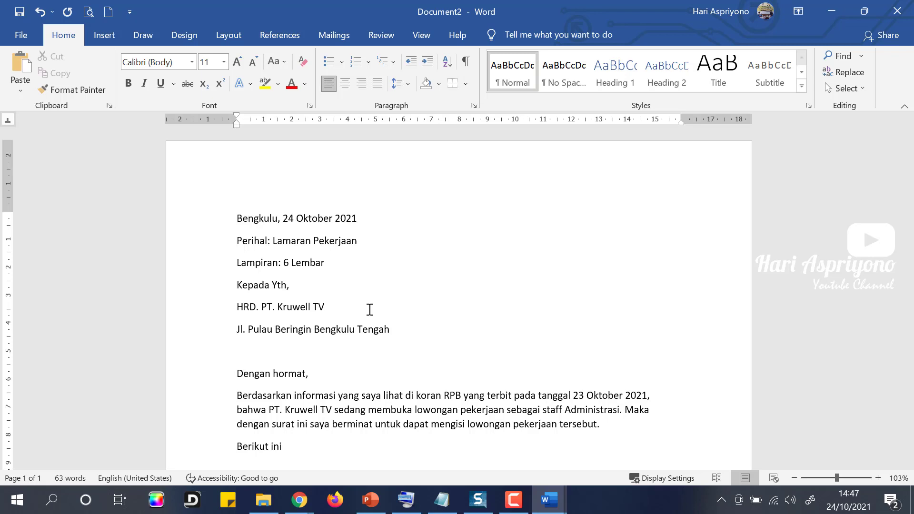
text(data diri saya:)
Enter the applicant's name, place and date of birth, and Jenis Kelamin: Laki-Laki.
key(Return)
text(Nama)
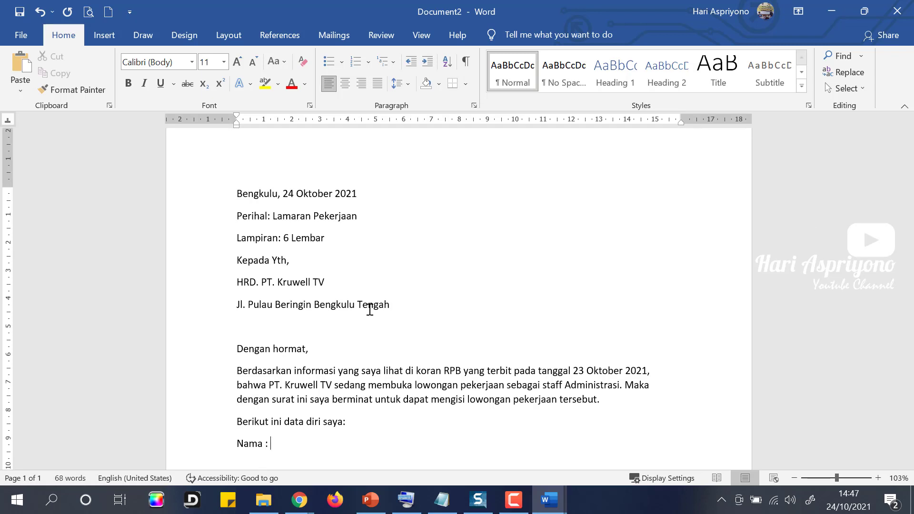
text( : )
text(uk )
text(Te)
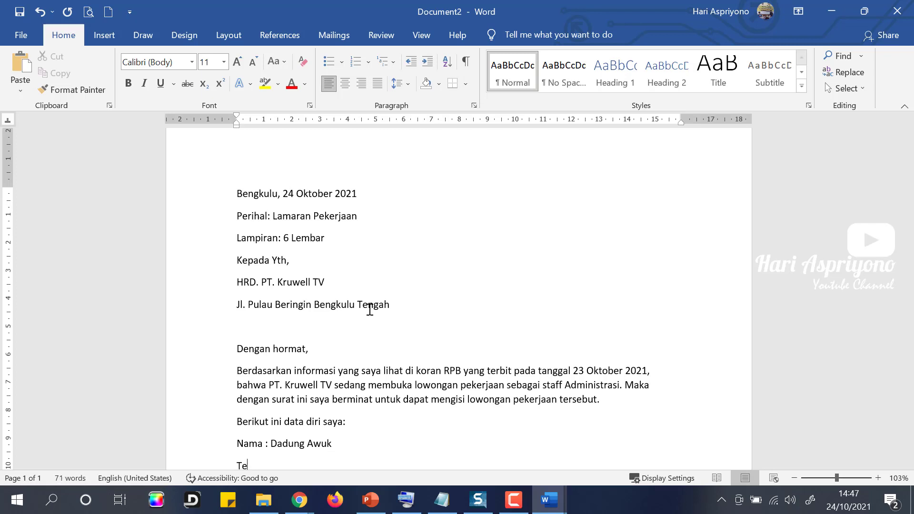
text(mpat)
scroll(395, 303, down, 3)
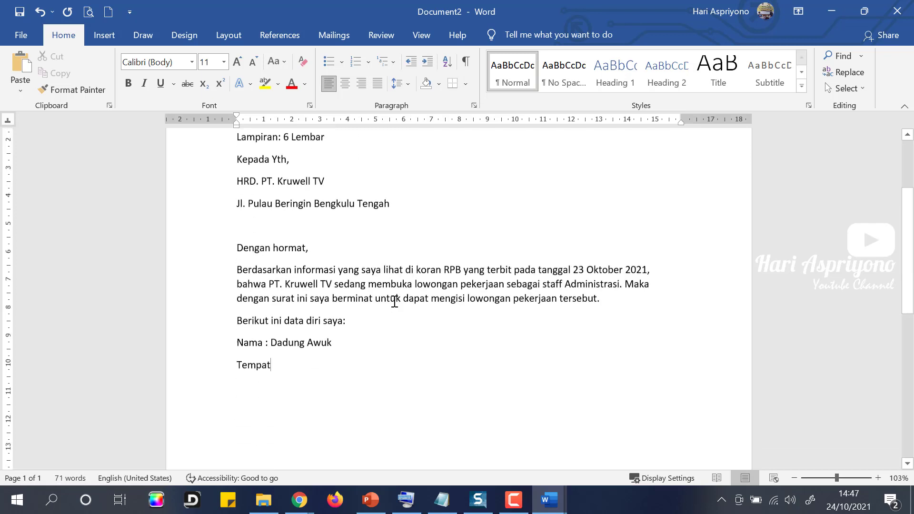
text(, Tang)
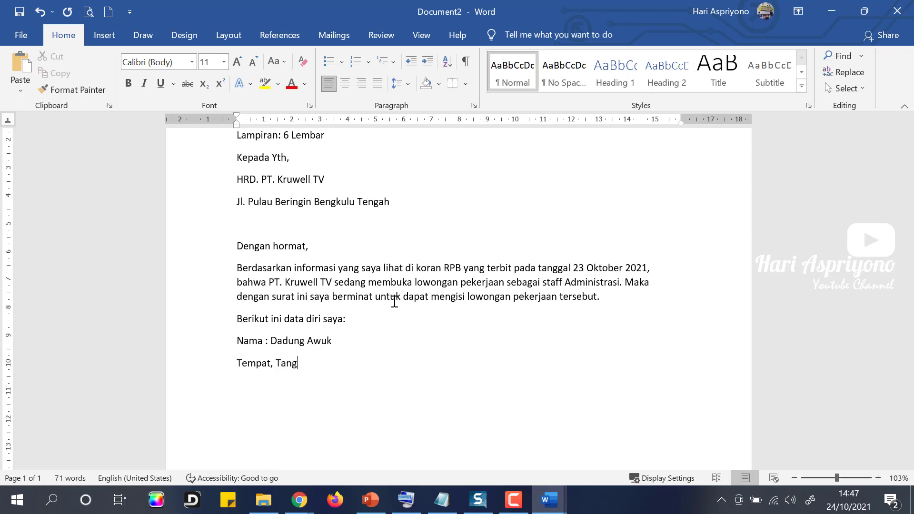
text(gal Lahir: Bengkulu)
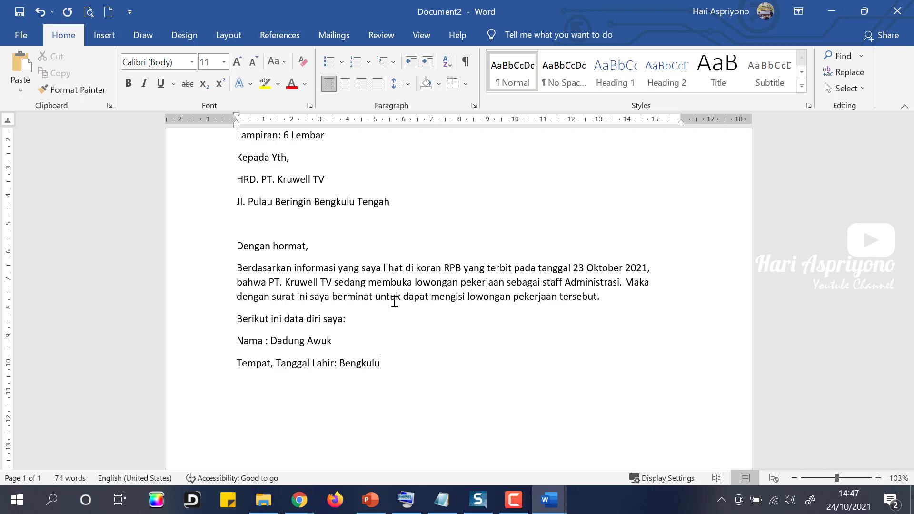
text(, 17 Agustus 2000 )
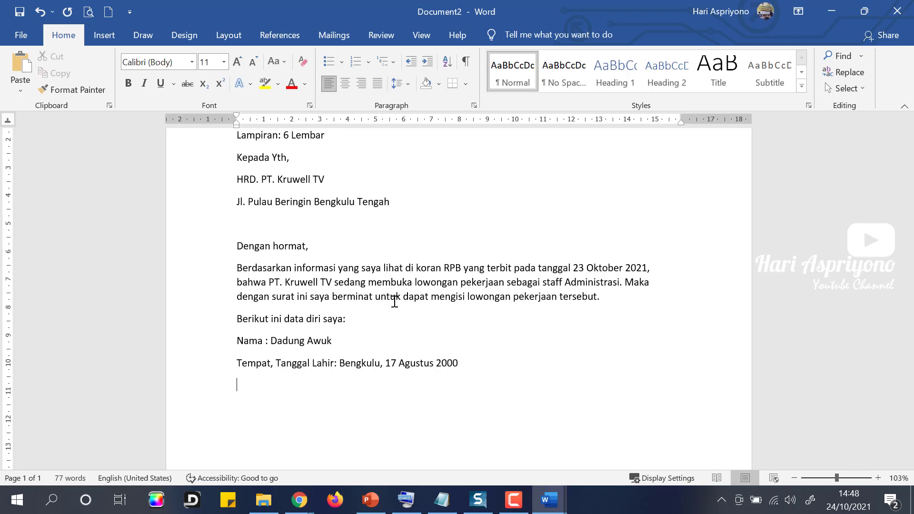
text(Jenis Kelamin: Laki-Laki)
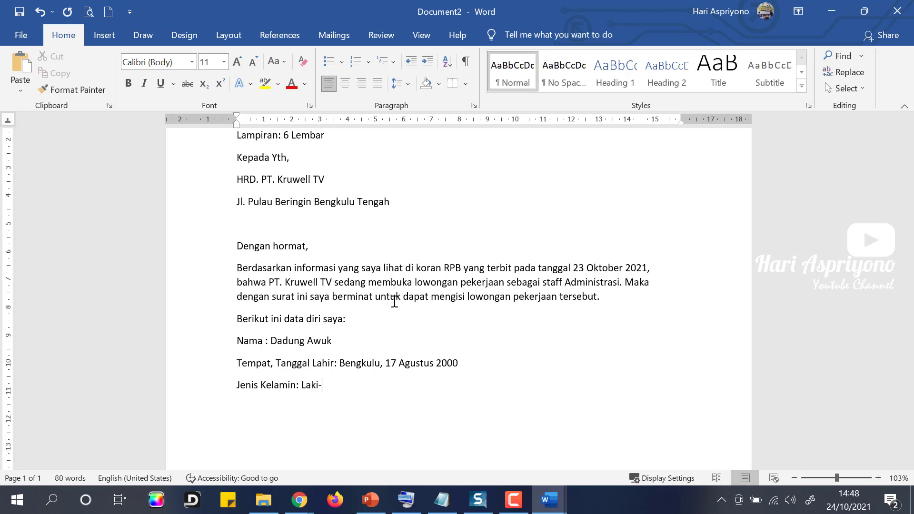
key(Return)
Add Pendidikan Terakhir: S-1 Manajemen, plus the applicant's address and phone number lines.
text(Pendidikan Terakhi)
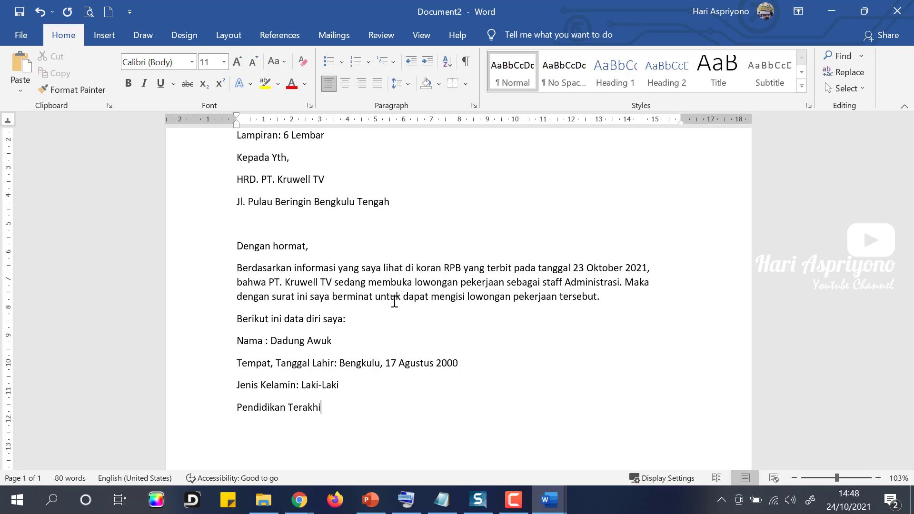
text(r : S0)
key(BackSpace)
text(-)
text(-1)
text( Manajemen)
text(Alamat)
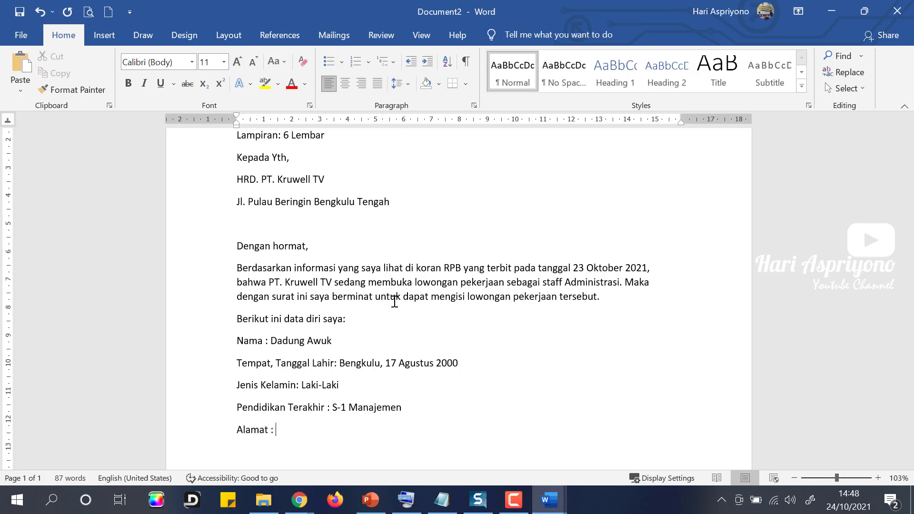
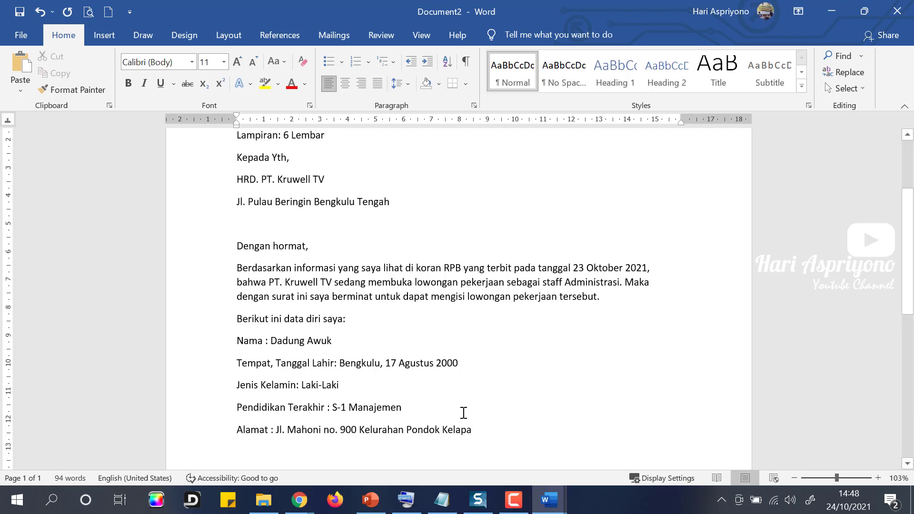
key(Return)
text(Nomor Telp)
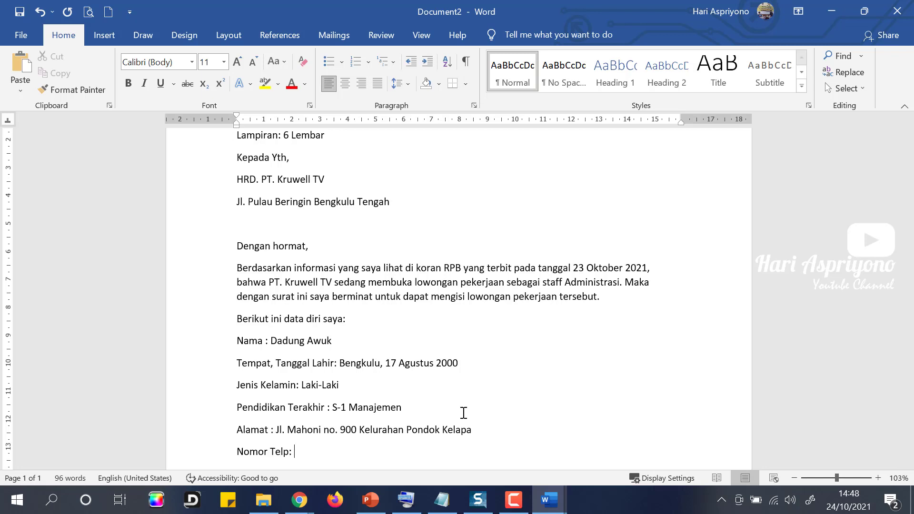
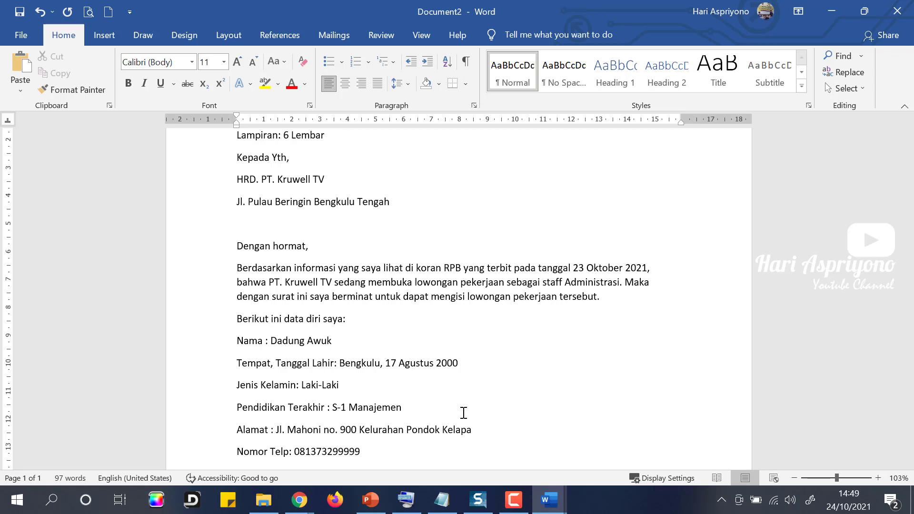
text(xx)
key(BackSpace)
key(BackSpace)
text(XX)
scroll(463, 413, down, 1)
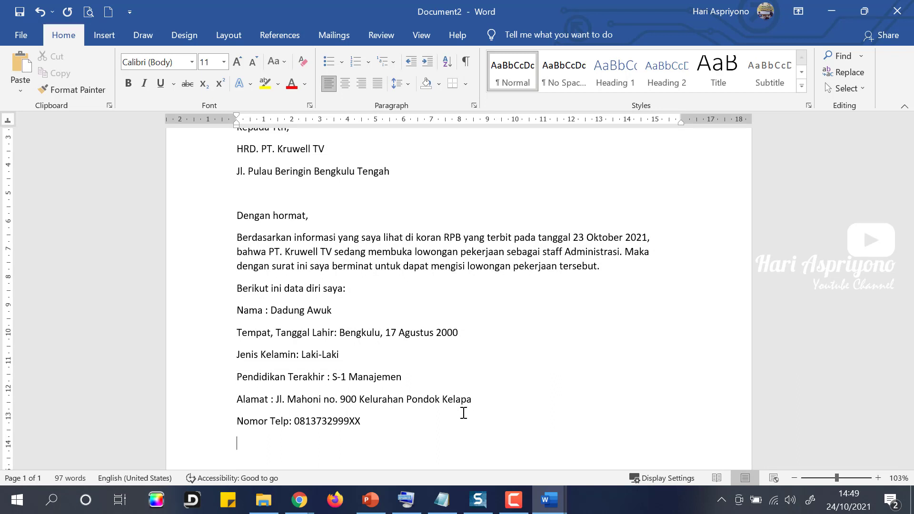
Type 'Saya adalah fresh graduate dari Universitas Pulau Beringin program studi Manajemen'.
text(aya adalah frech)
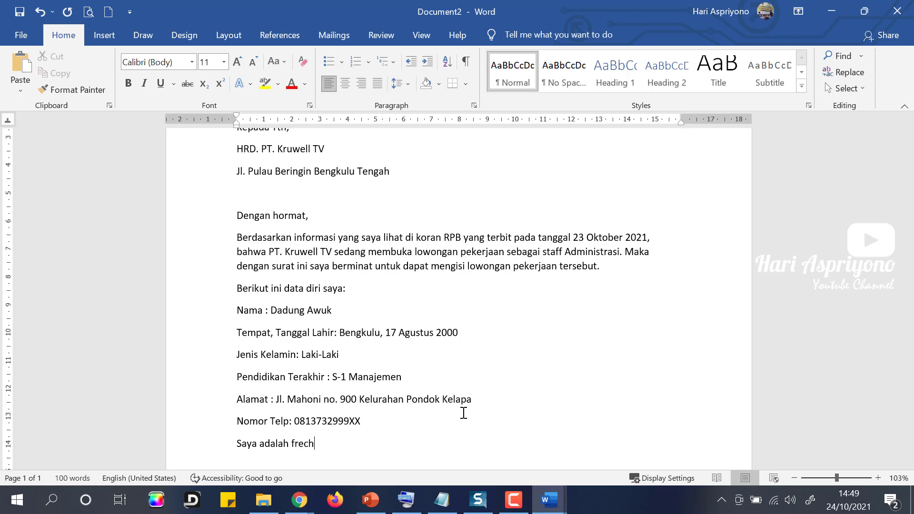
key(BackSpace)
key(BackSpace)
text(sh graduate dari Univers)
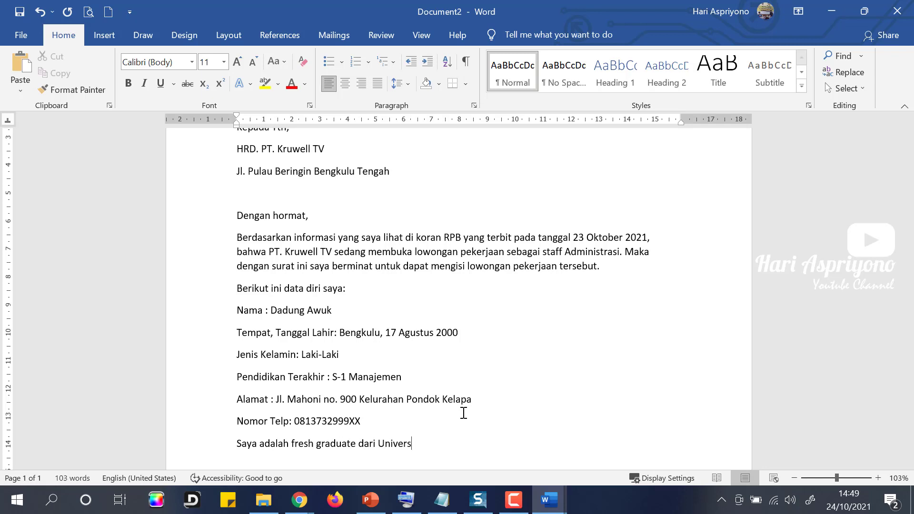
text(itas Py)
key(BackSpace)
key(BackSpace)
text(ulau Berir)
text(gin)
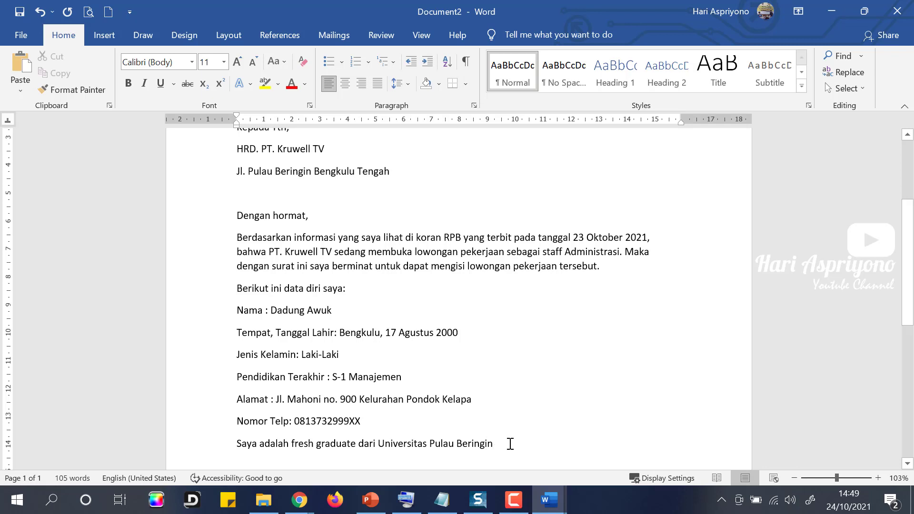
text(pada juru)
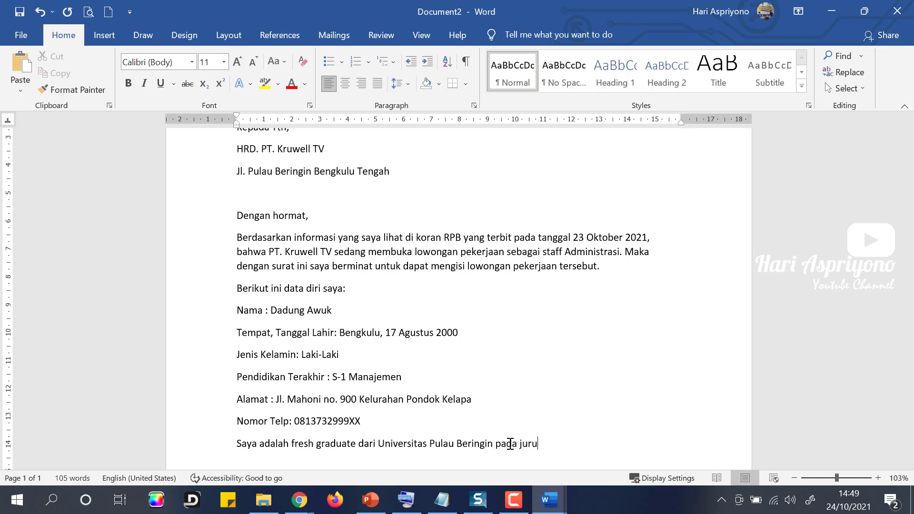
text(san)
key(BackSpace)
key(BackSpace)
key(BackSpace)
key(BackSpace)
key(BackSpace)
key(BackSpace)
key(BackSpace)
key(BackSpace)
text(program sy)
key(BackSpace)
text(tudi Manajmen)
key(BackSpace)
key(BackSpace)
key(BackSpace)
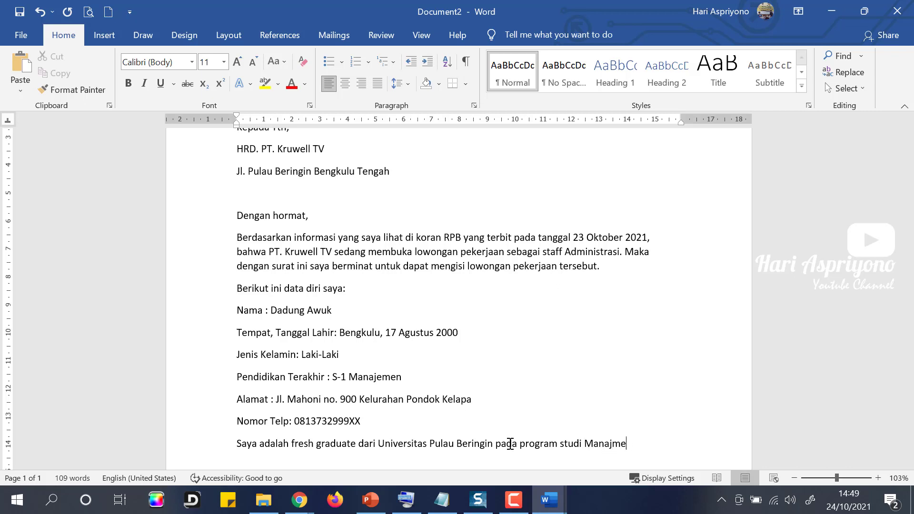
text(emen)
text( dengan)
key(BackSpace)
key(BackSpace)
key(BackSpace)
key(BackSpace)
key(BackSpace)
key(BackSpace)
key(BackSpace)
Finish with IPK 3.90 and the sentence about contributing to the company.
text(. Saya lulus dengan IPK)
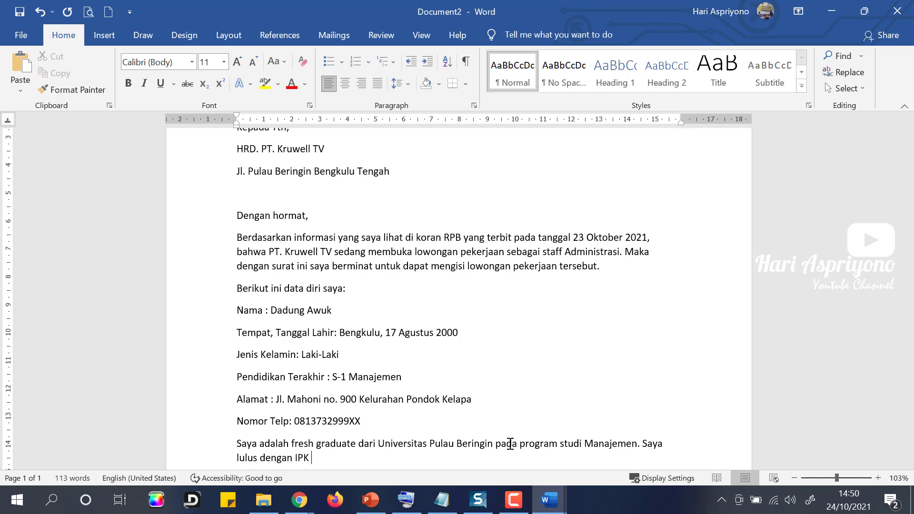
text( 3.90. Untuk itu saya yakin dapat mem)
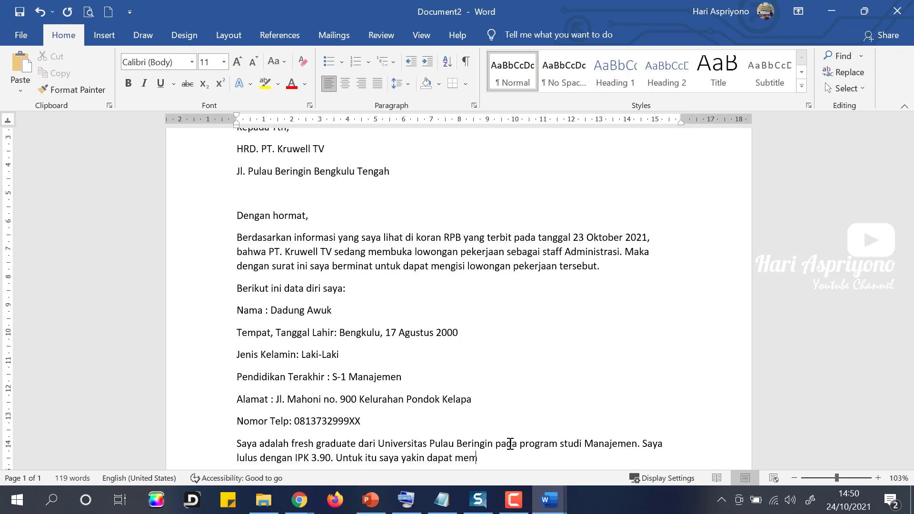
text(berikan kontribusi bag)
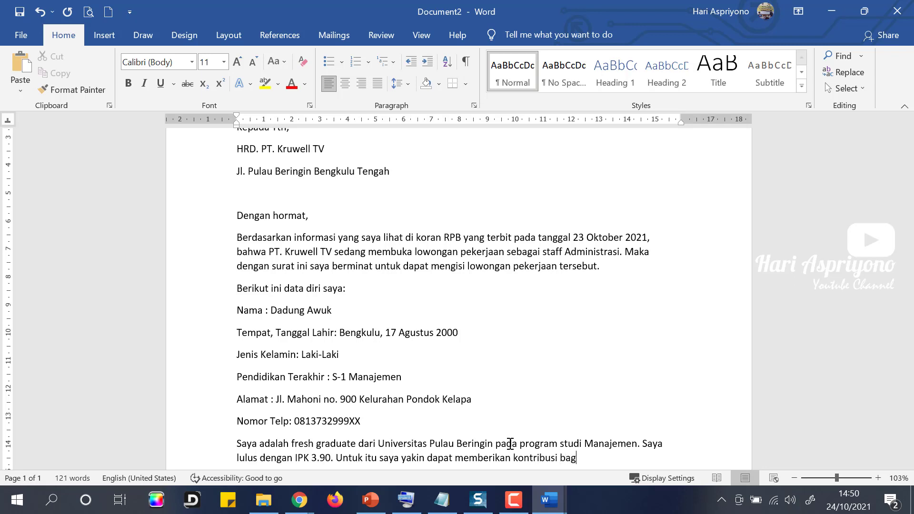
text(i perusahaan y)
text(ang Bapak/)
text(ibu)
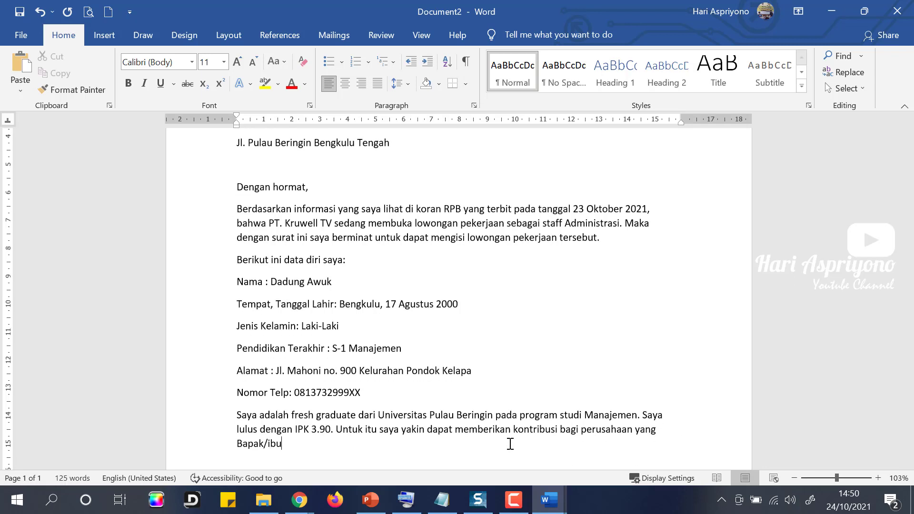
text( pimpin.)
key(Return)
Type 'Sebagai bahan pertimbangan Bapak/Ibu, berikut ini saya lampirkan' and start numbered item '1.'.
text(Sebagaia)
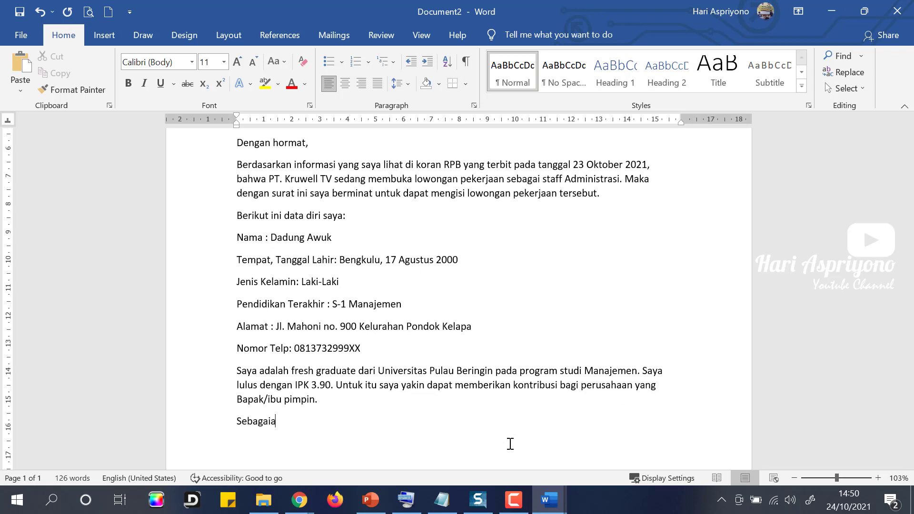
key(BackSpace)
text(bahan pertimbangan)
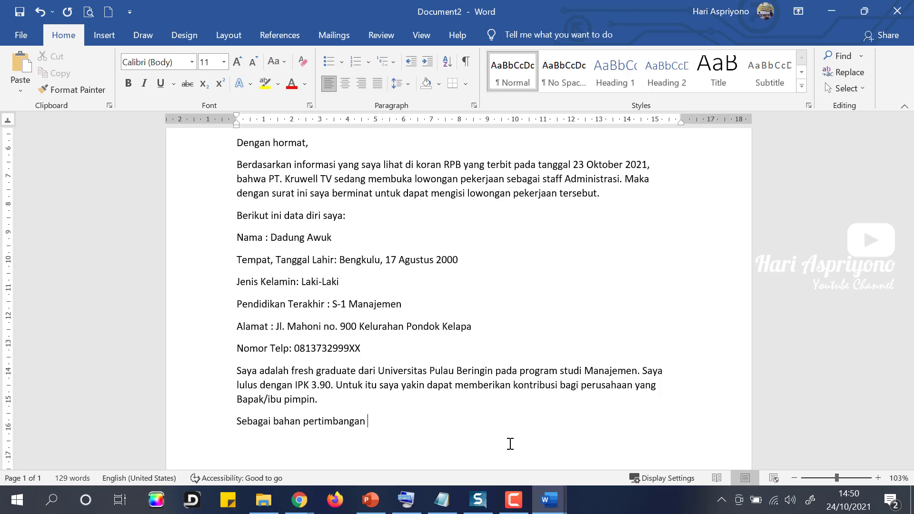
text( Bapak/Ibu, saya)
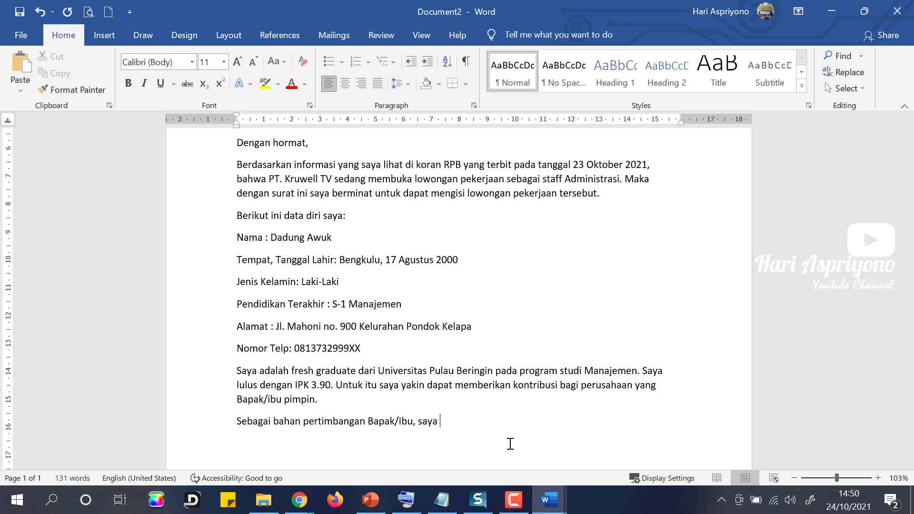
text( juga)
key(BackSpace)
key(BackSpace)
key(BackSpace)
key(BackSpace)
key(BackSpace)
key(BackSpace)
key(BackSpace)
key(BackSpace)
key(BackSpace)
key(BackSpace)
text(berikut ini saya lampirkan:)
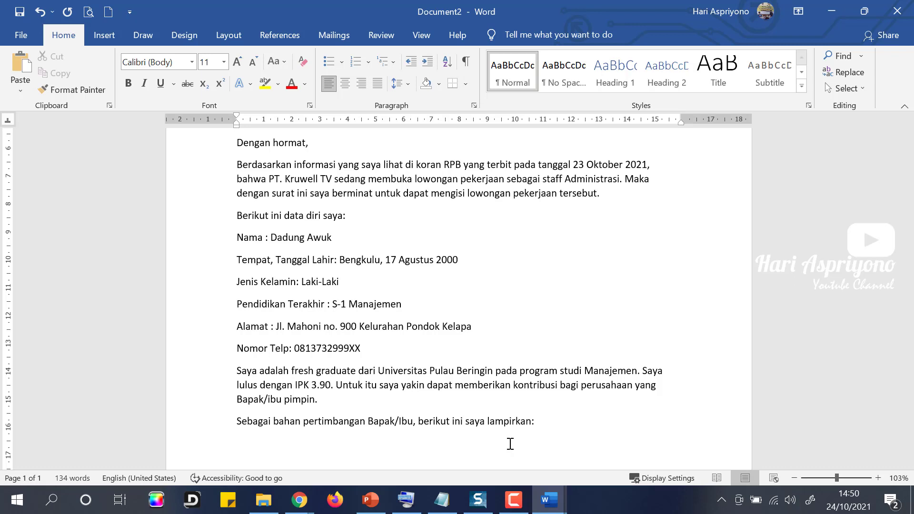
key(Return)
text(1.)
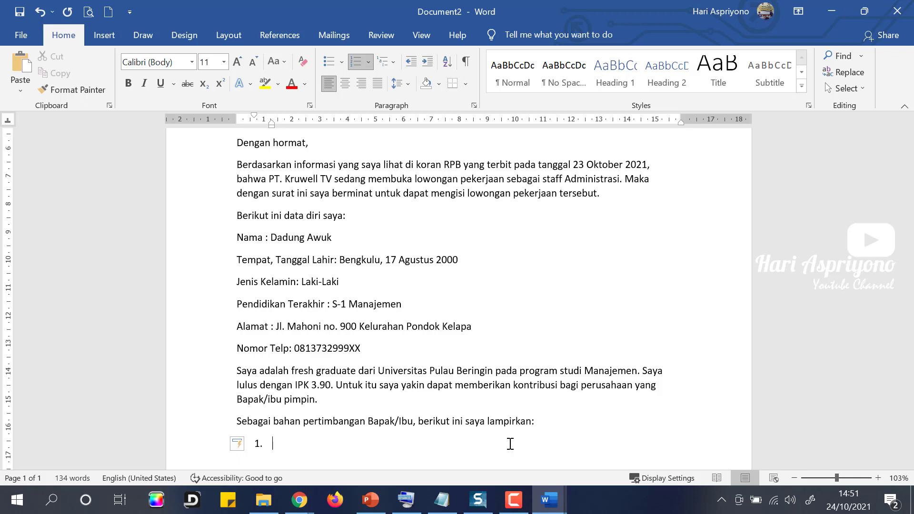
List Daftar Riwayat Hidup, Ijazah, Transkrip Nilai, SKCK, Pas Foto 3x4, KTP, then end numbering.
text(Daftar Riwayat G)
key(BackSpace)
text(Hidup)
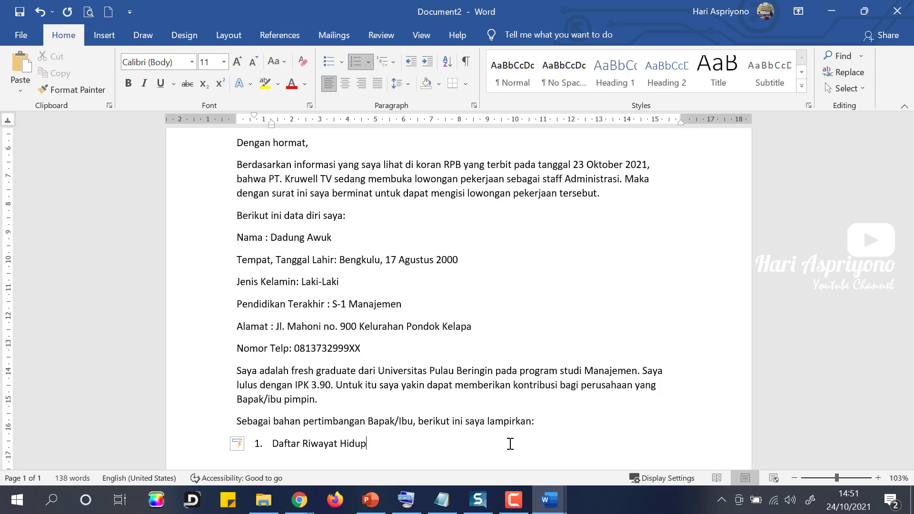
key(Return)
text(Fotocopy I)
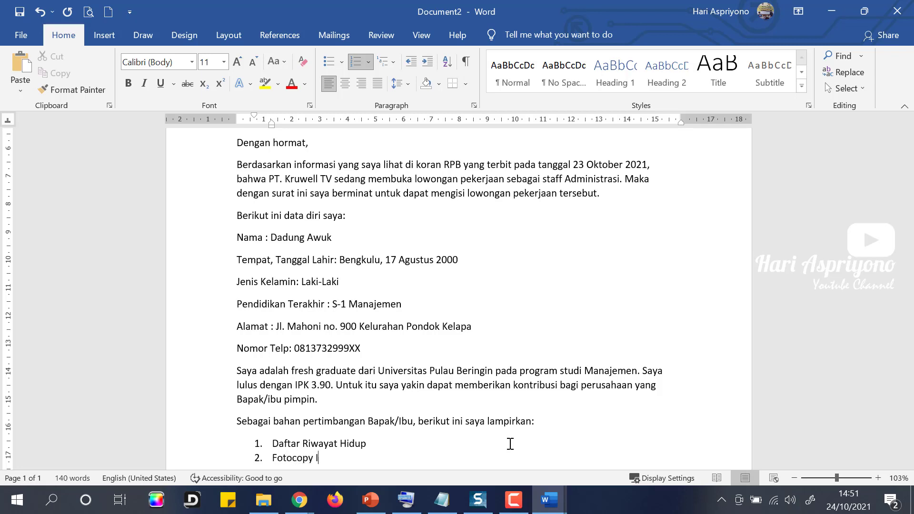
text(jazah Terakhir)
key(Return)
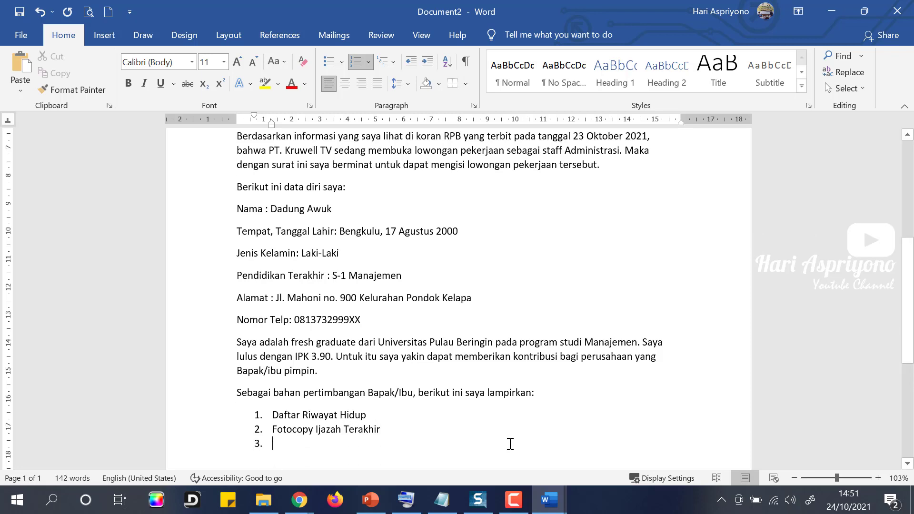
text(Fotocopy )
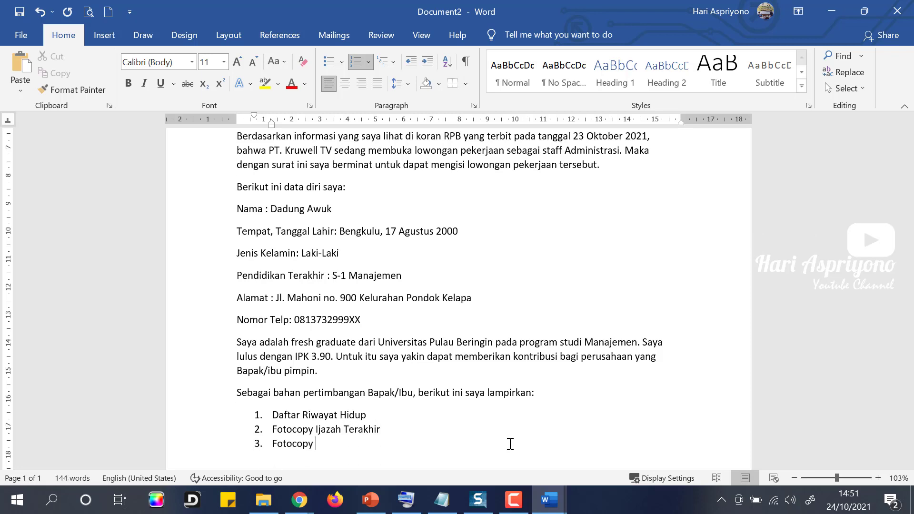
text(Transkrip Nilai Foto)
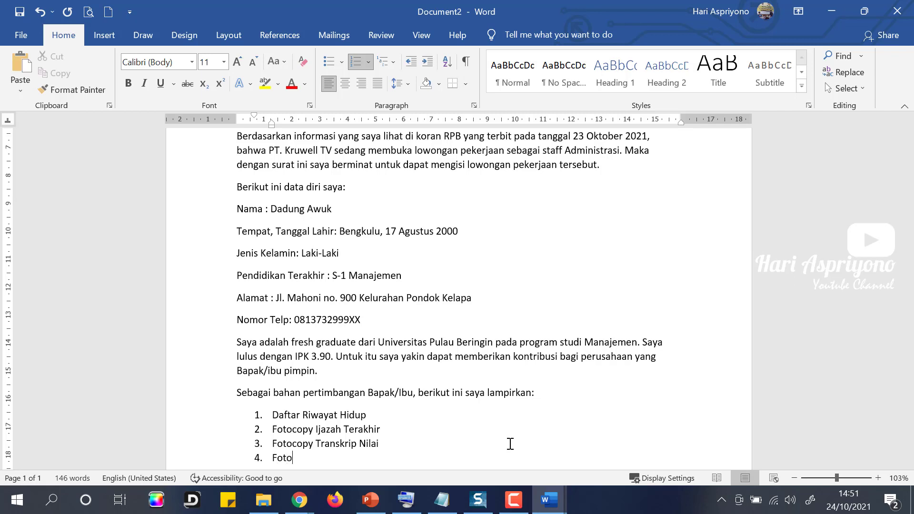
text(copy SKCK)
key(Return)
text(Pas F)
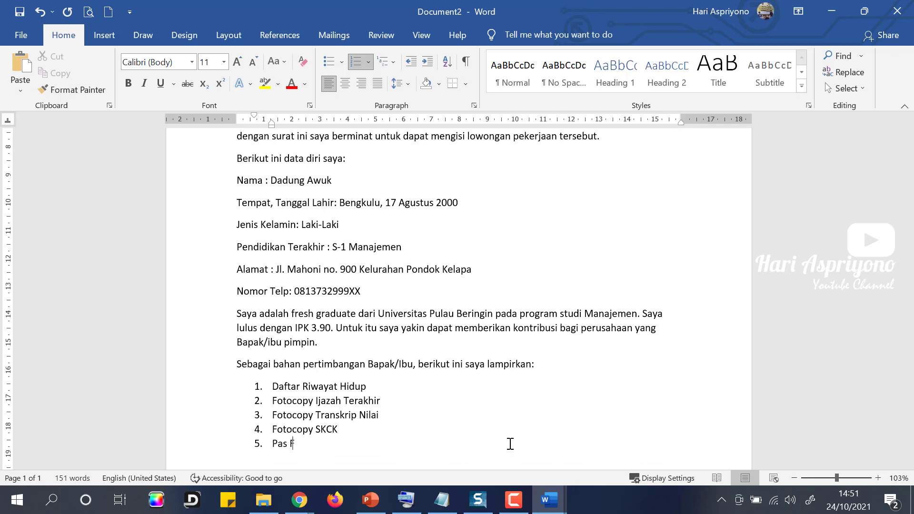
text(oto 3x4 terbaru)
key(Return)
text(Fotocopy)
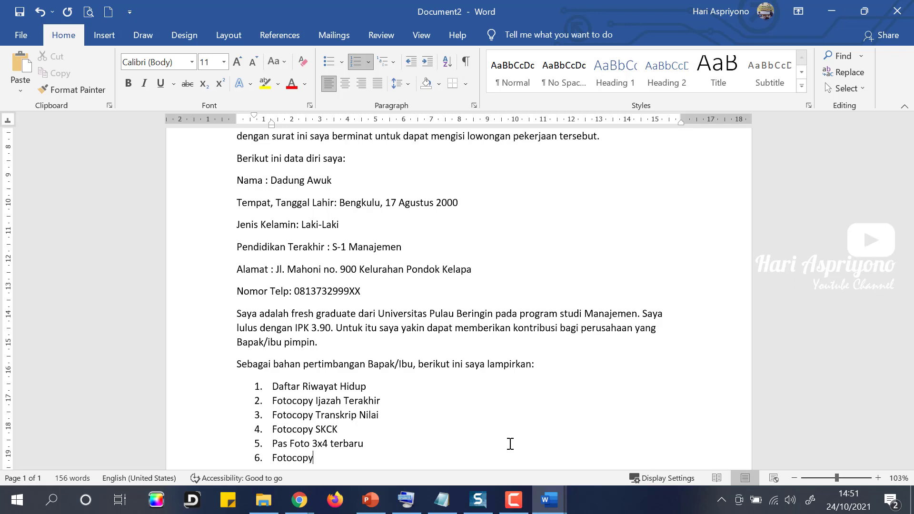
text( KTP)
scroll(414, 438, down, 1)
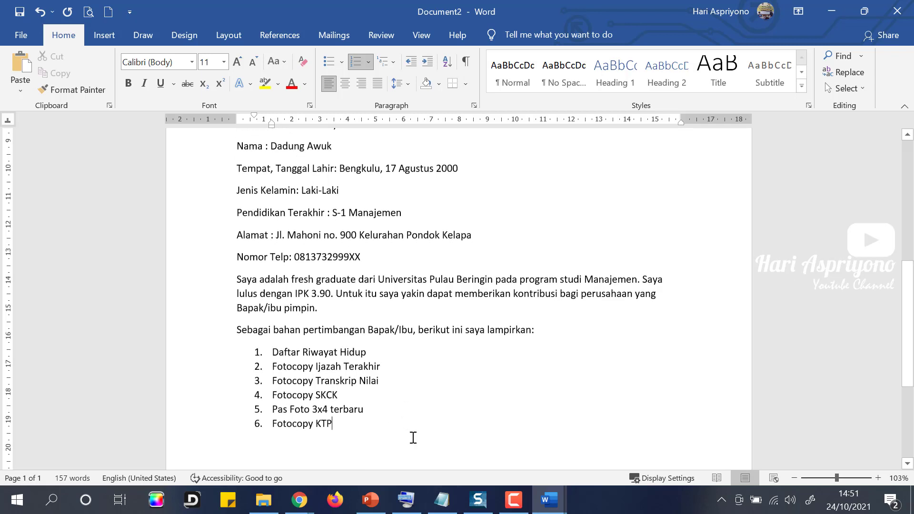
key(Return)
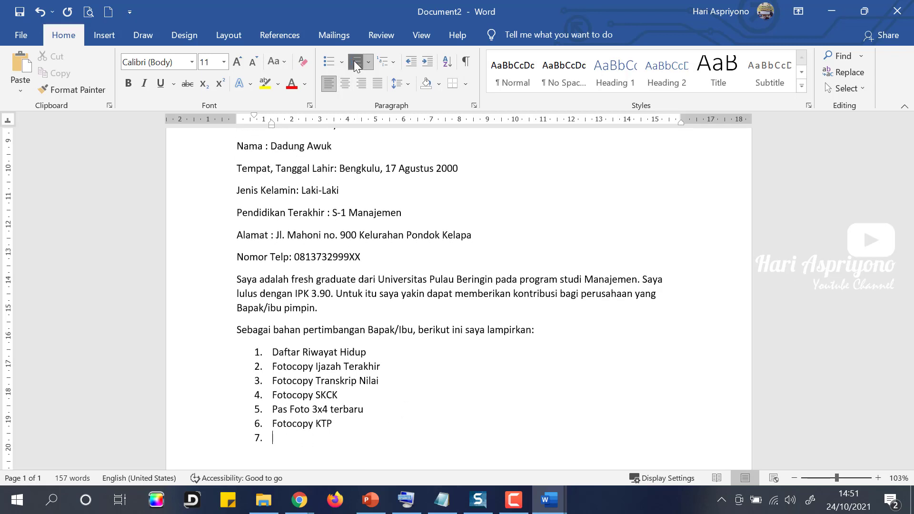
key(Return)
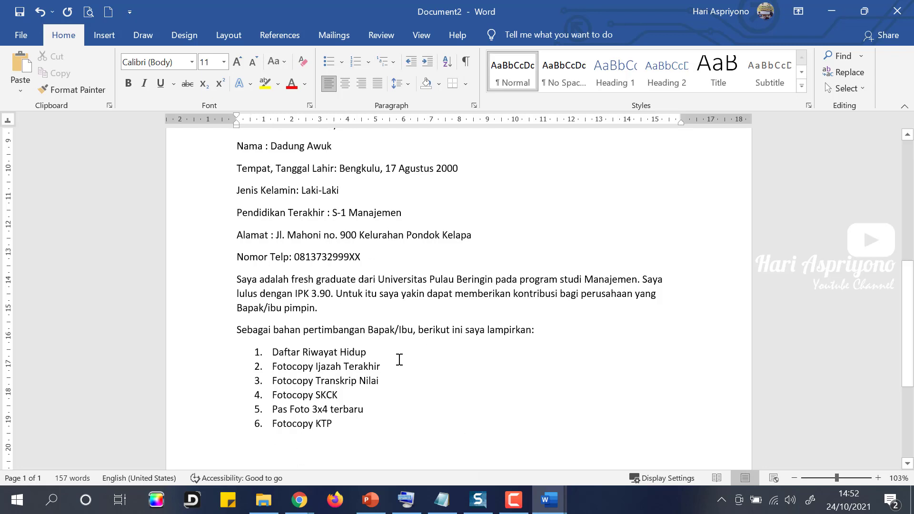
Type the 'Demikian surat lamaran ini…' closing paragraph about joining PT. Kruwell TV.
text(Demikian sut)
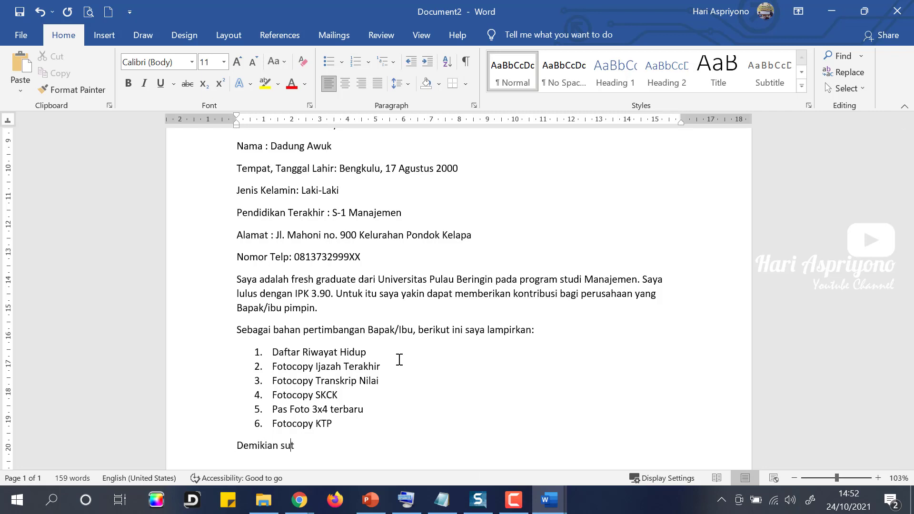
key(BackSpace)
text(rat lamaran ini saya buat)
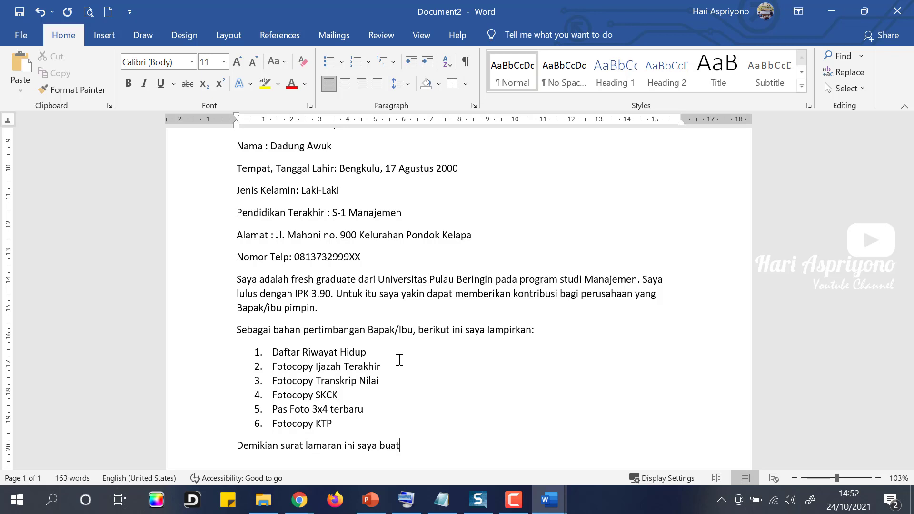
text( dan sampaikan)
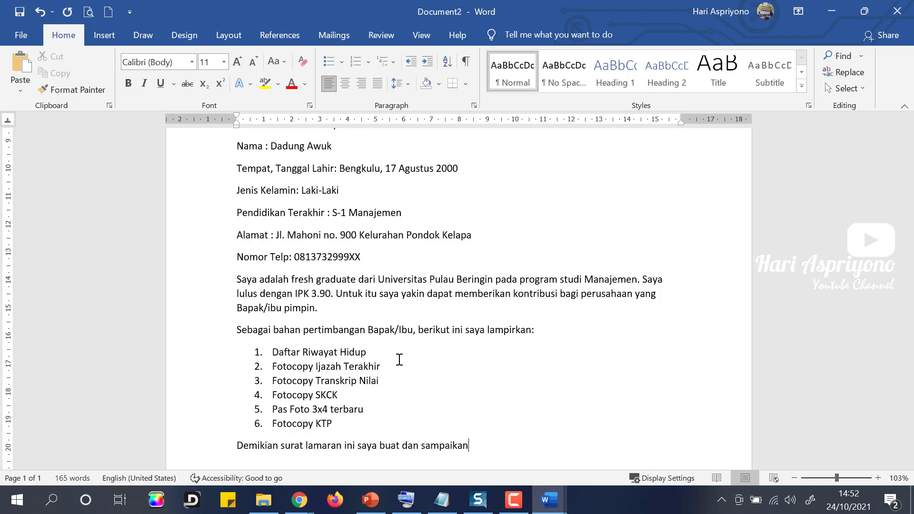
text(, saya berharap d)
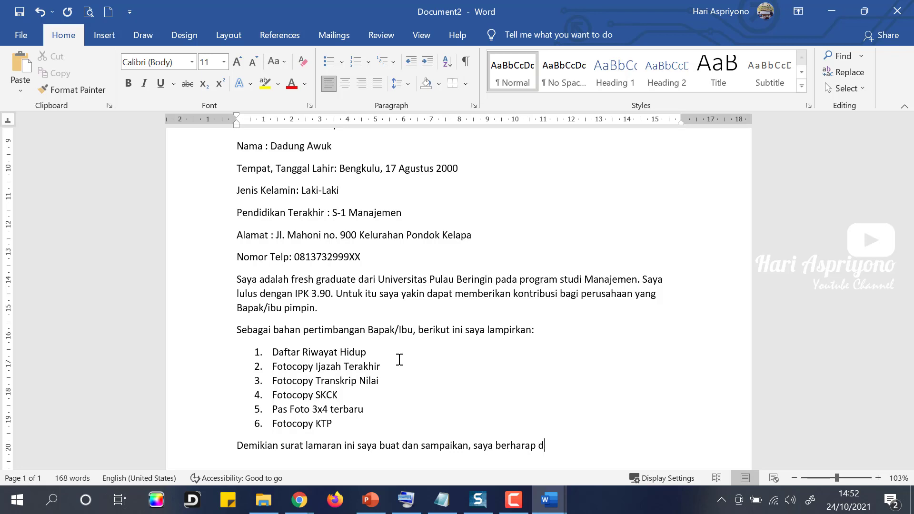
text(apat bergabung pada)
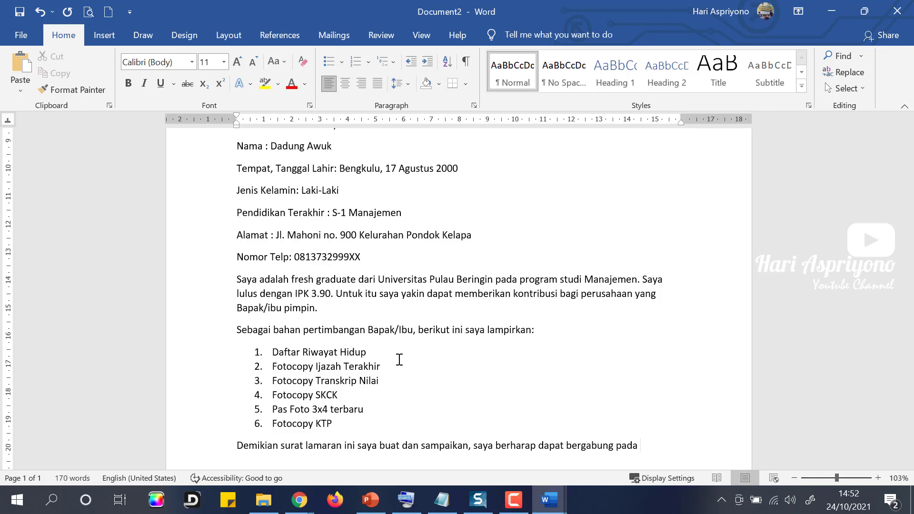
text( PT. K)
text(ruwell TV)
text(. Atas perhat)
text(ian dan )
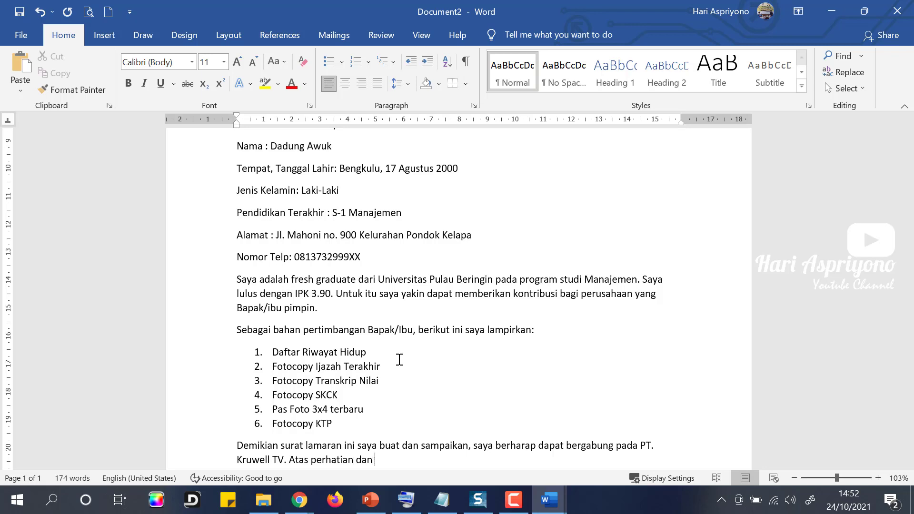
text(kesempatannya saya ucapk)
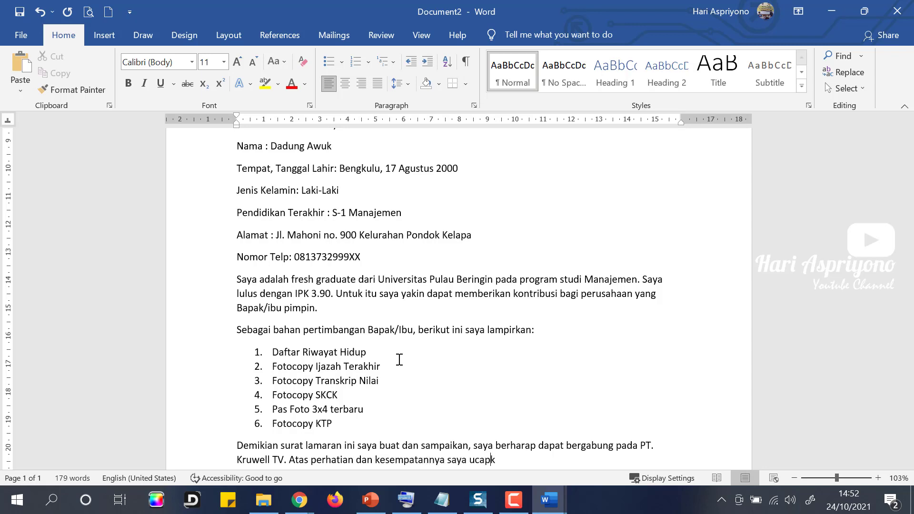
text(an terima kasih.)
key(Return)
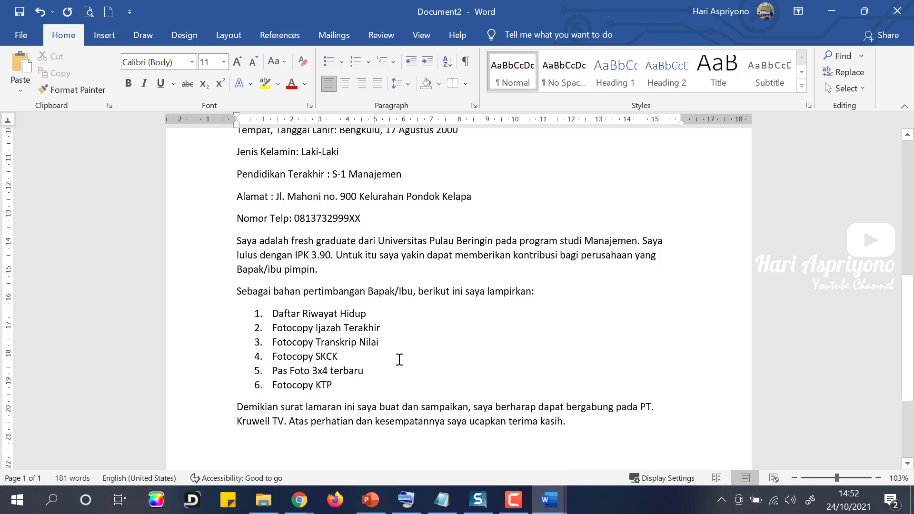
key(Return)
Add 'Hormat Saya,' with signature space and the applicant's name below.
text(Hormat)
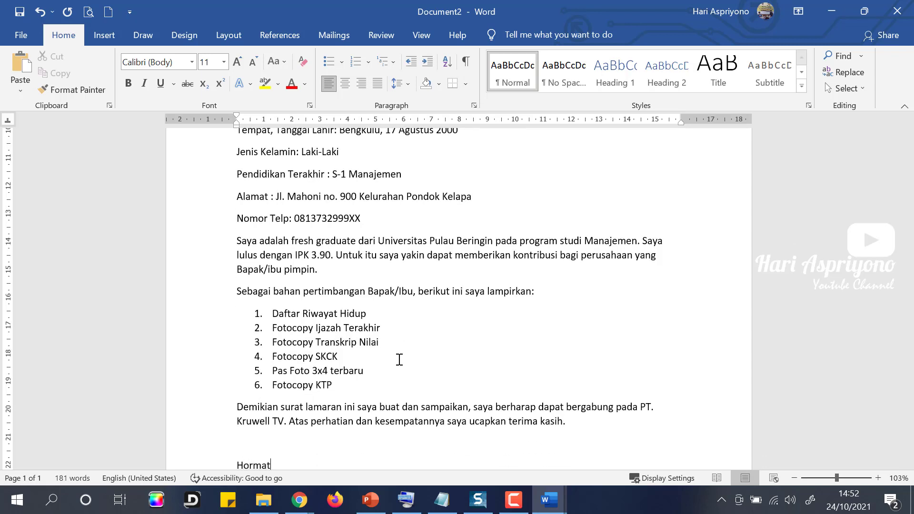
text( Saya,)
key(Return)
key(Return)
key(Return)
key(Return)
key(Return)
key(Return)
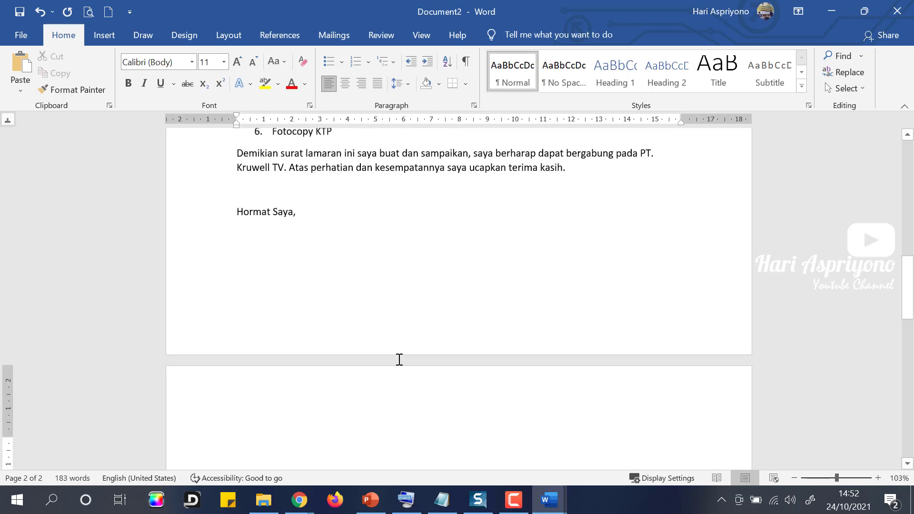
key(BackSpace)
key(BackSpace)
key(BackSpace)
key(BackSpace)
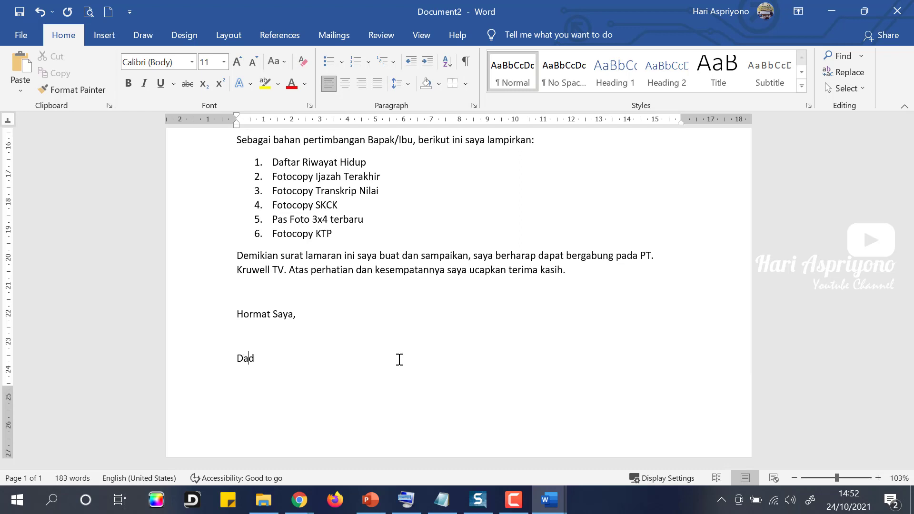
scroll(351, 332, up, 12)
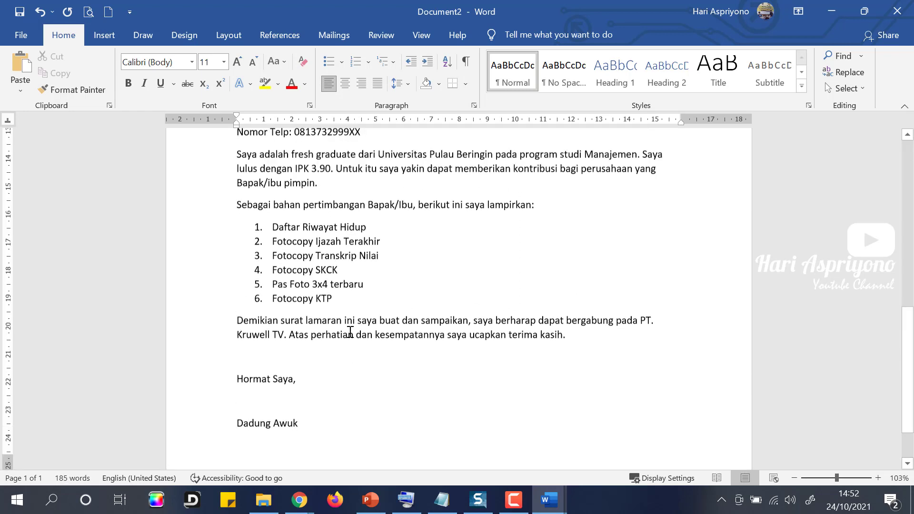
scroll(351, 332, up, 1)
scroll(333, 310, down, 1)
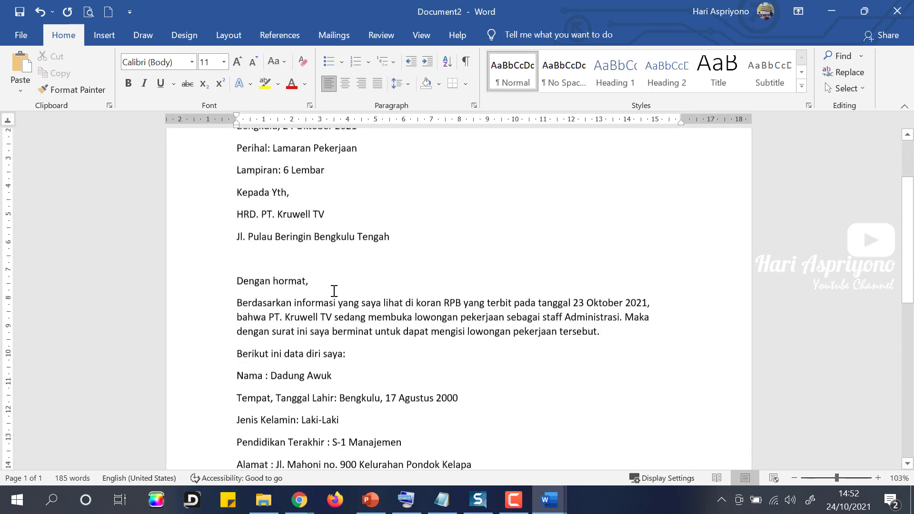
Indent the 'Bengkulu, 24 Oktober 2021' date line to about 11 cm via the ruler.
scroll(333, 292, up, 3)
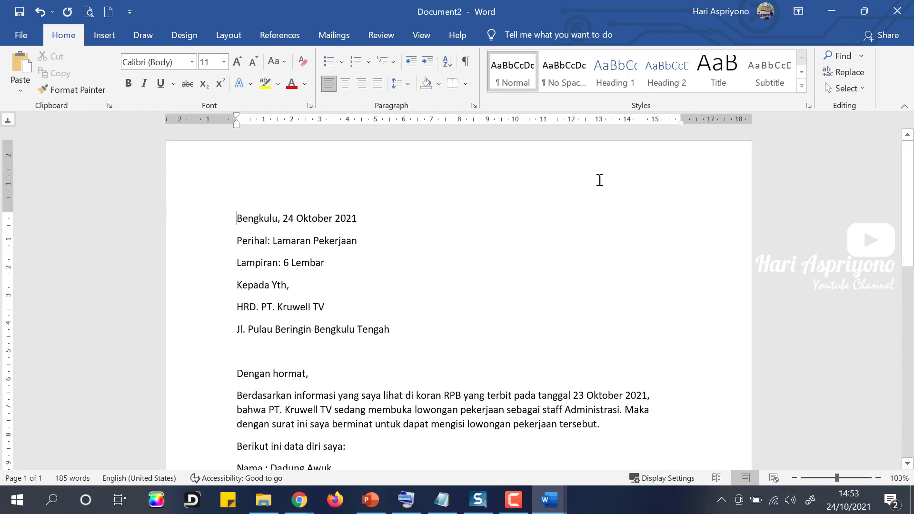
click(242, 218)
key(ctrl+r)
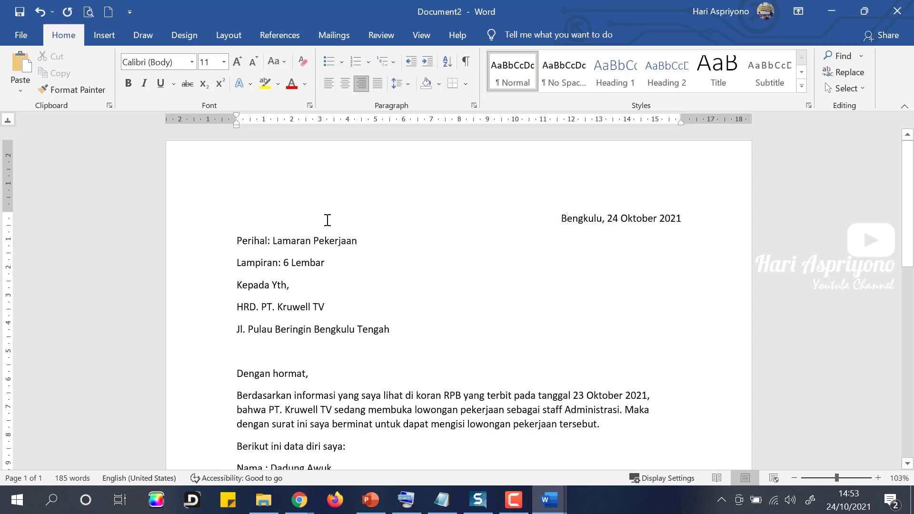
click(329, 85)
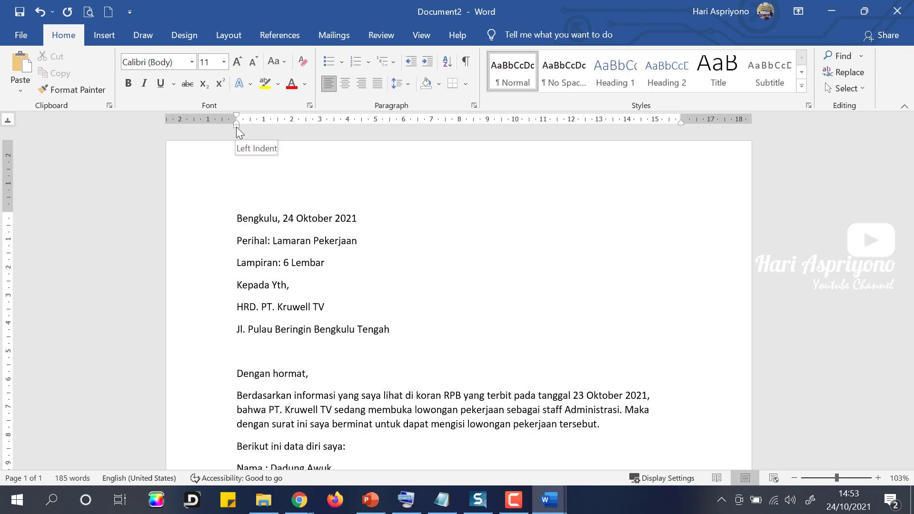
drag(237, 128, 532, 152)
drag(546, 149, 545, 150)
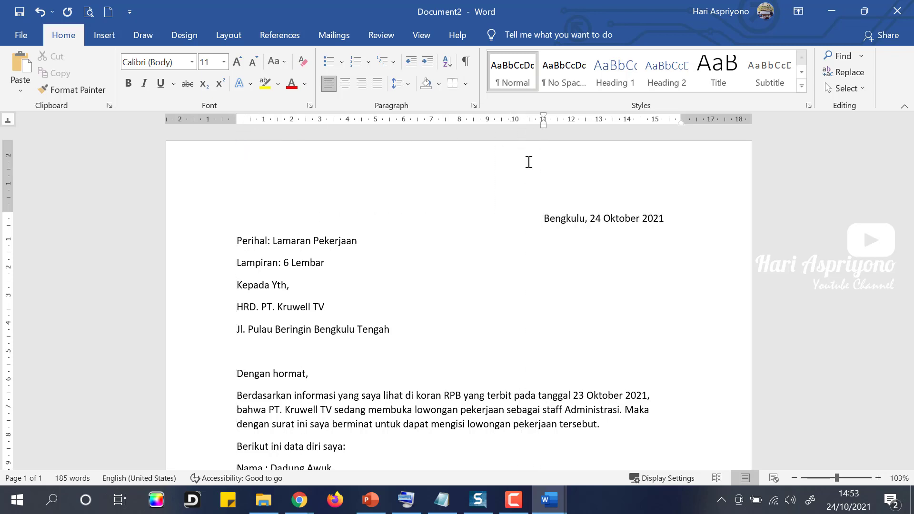
Select the Perihal and Lampiran lines together.
click(247, 246)
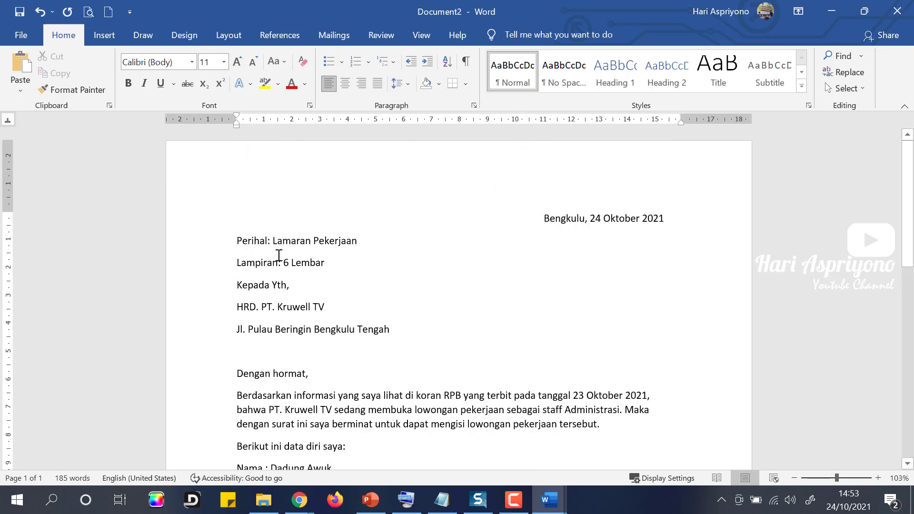
shift+click(218, 262)
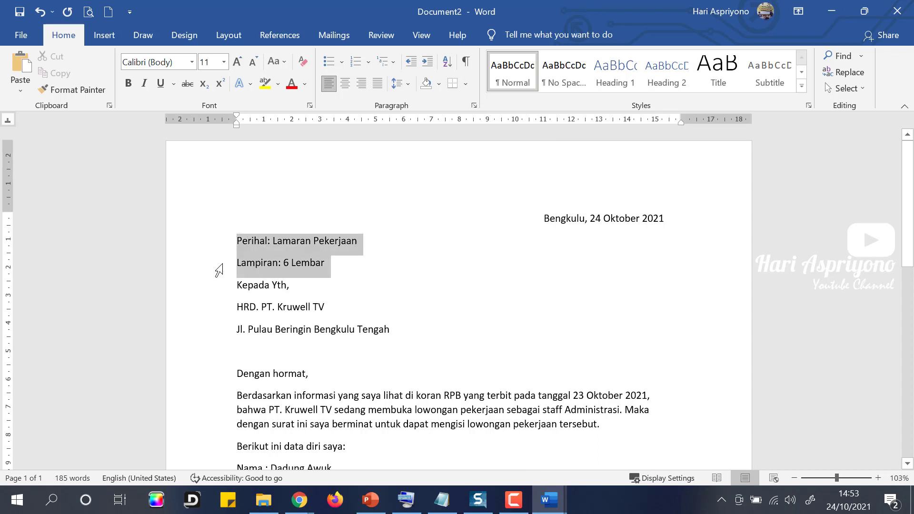
click(368, 282)
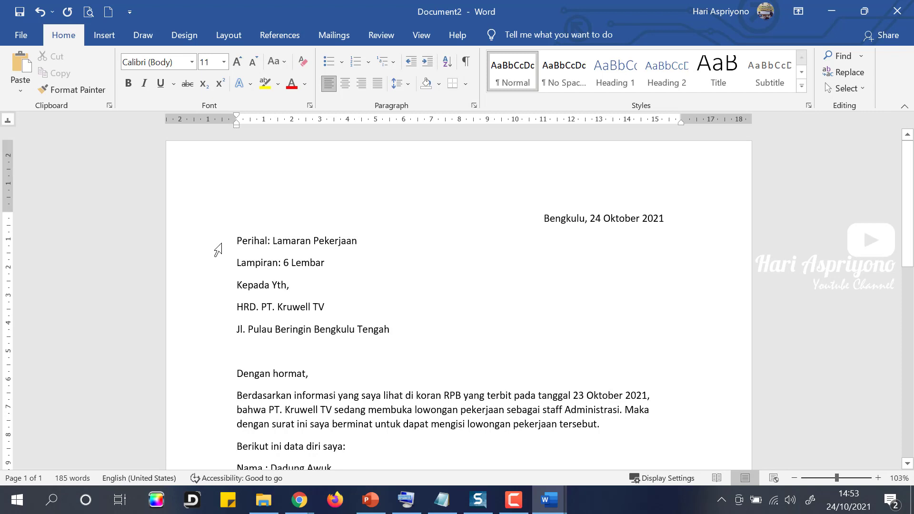
drag(219, 247, 218, 268)
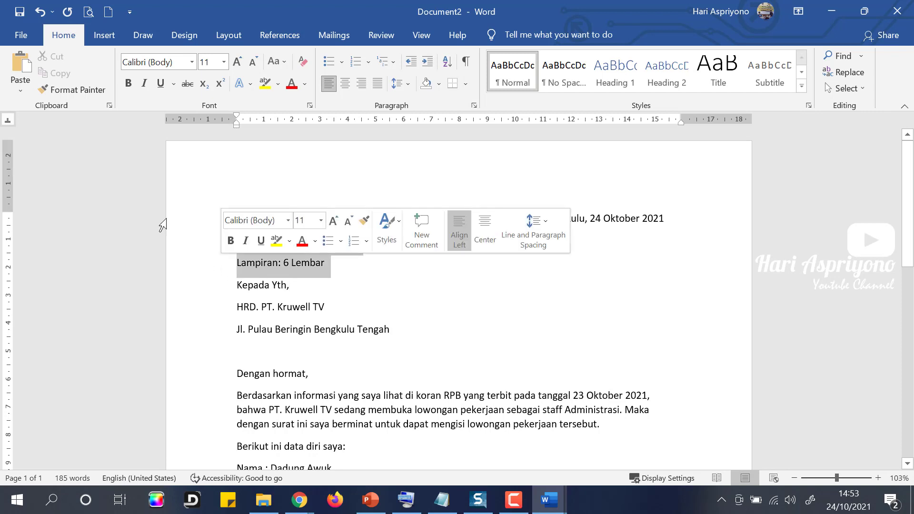
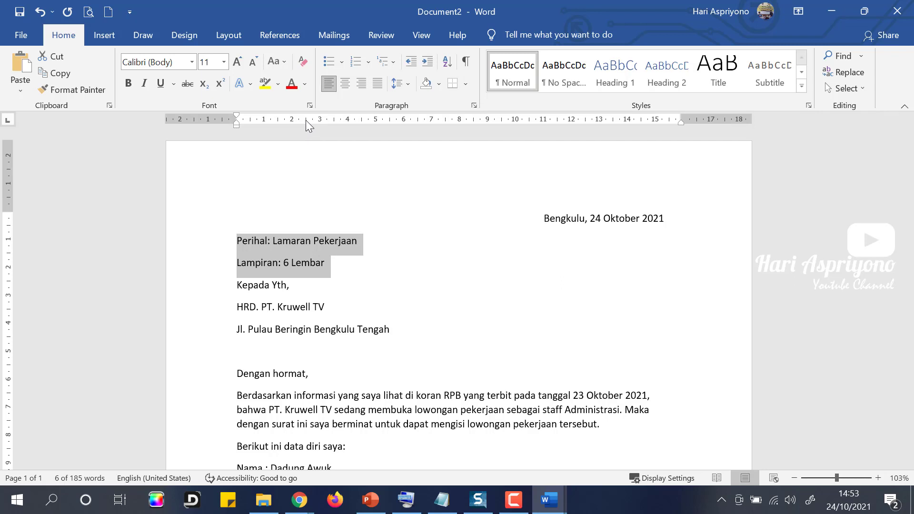
Try a left tab near 2.5 cm and tab out the Perihal colon; Lampiran's tab is undone.
click(306, 120)
click(291, 241)
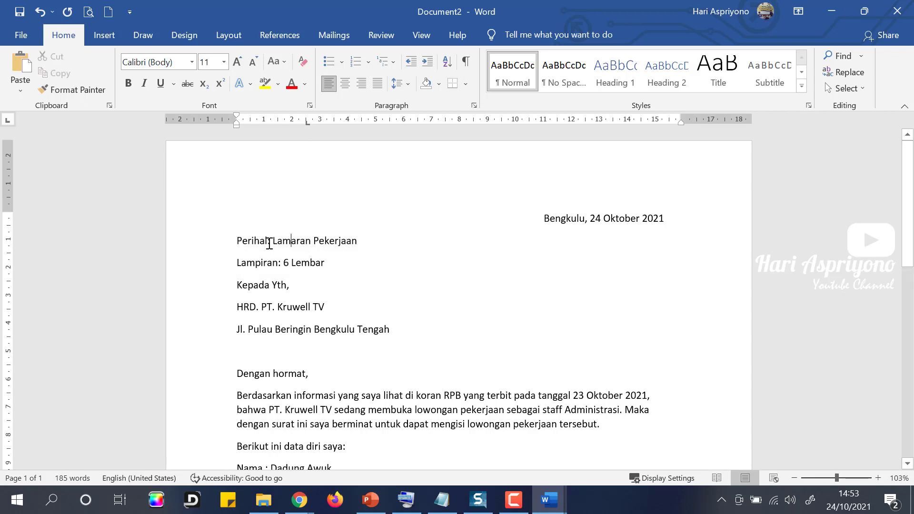
click(268, 240)
mouse_move(308, 124)
mouse_down()
mouse_move(291, 118)
mouse_move(307, 122)
mouse_move(299, 121)
mouse_up()
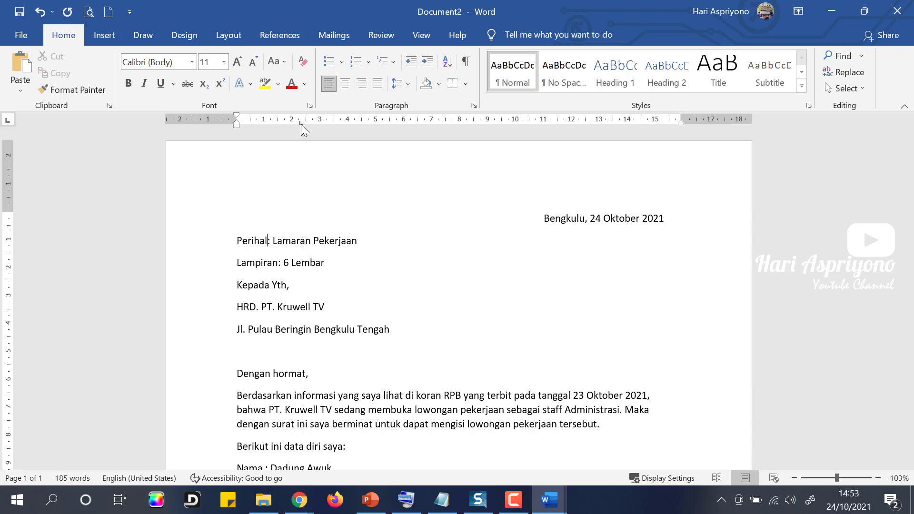
click(268, 240)
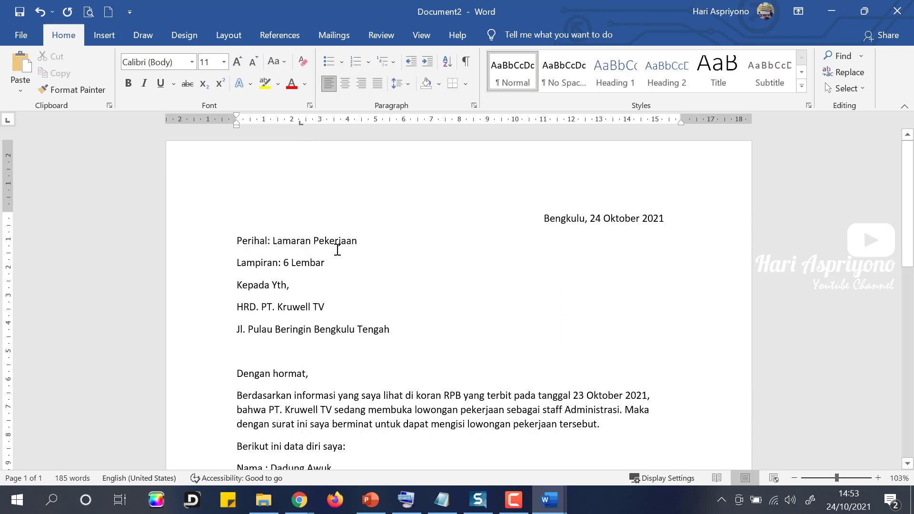
key(Tab)
click(280, 263)
key(Tab)
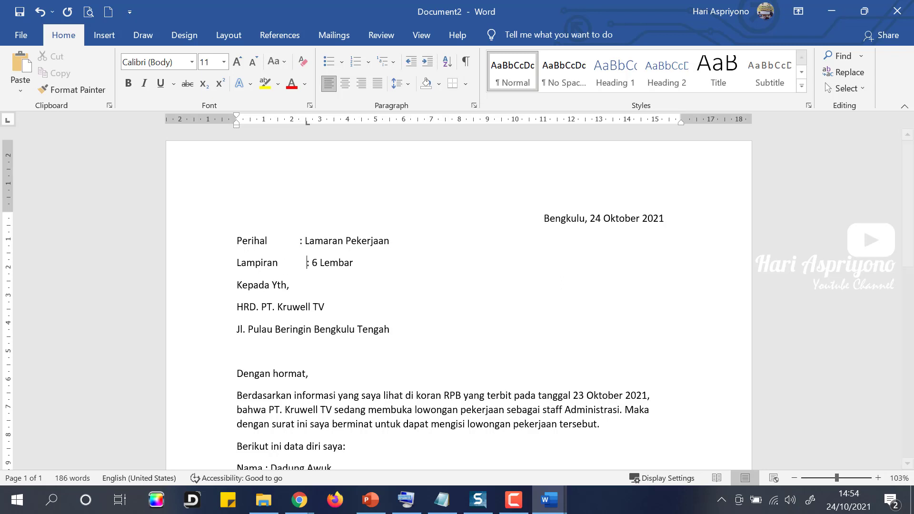
key(ctrl+z)
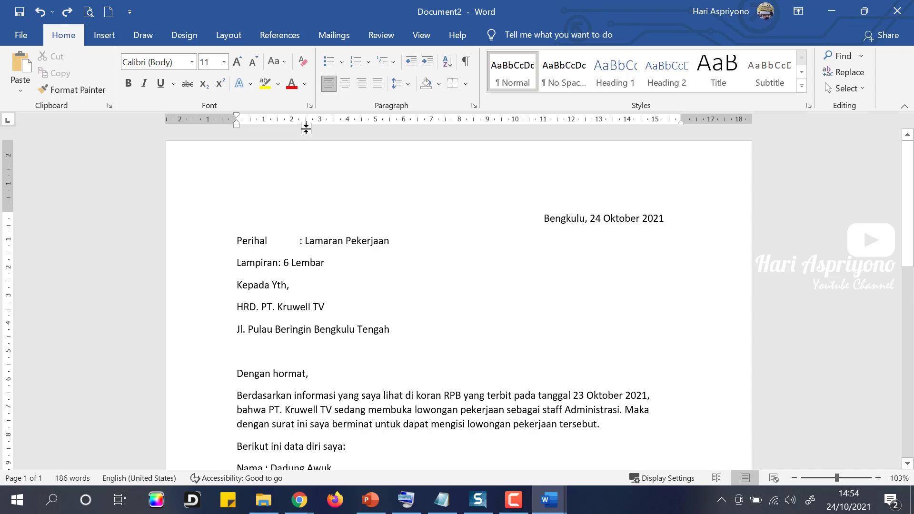
Remove that tab stop from both lines and delete the gap before Perihal's colon.
drag(214, 243, 214, 268)
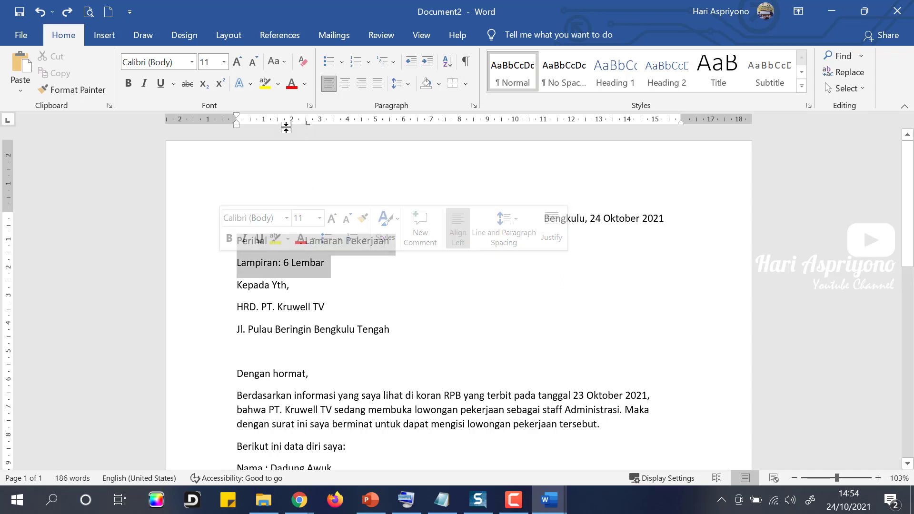
drag(301, 124, 299, 154)
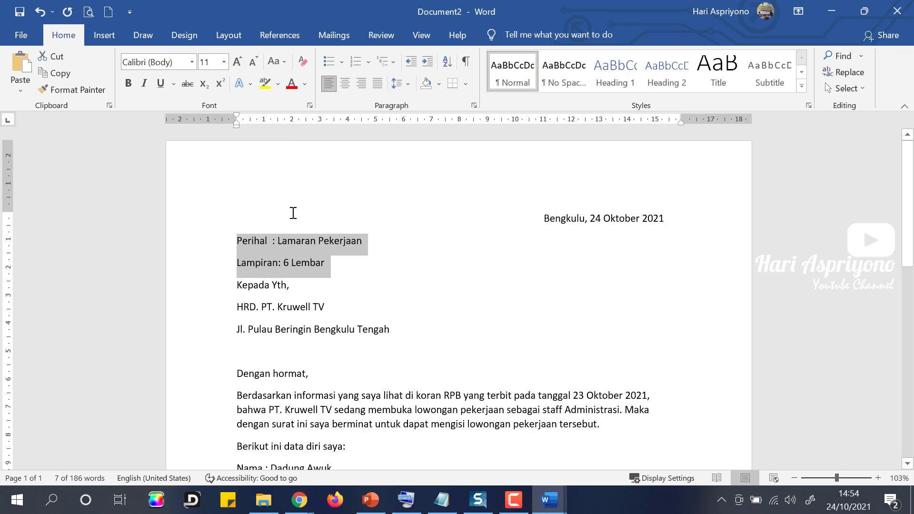
click(273, 239)
key(BackSpace)
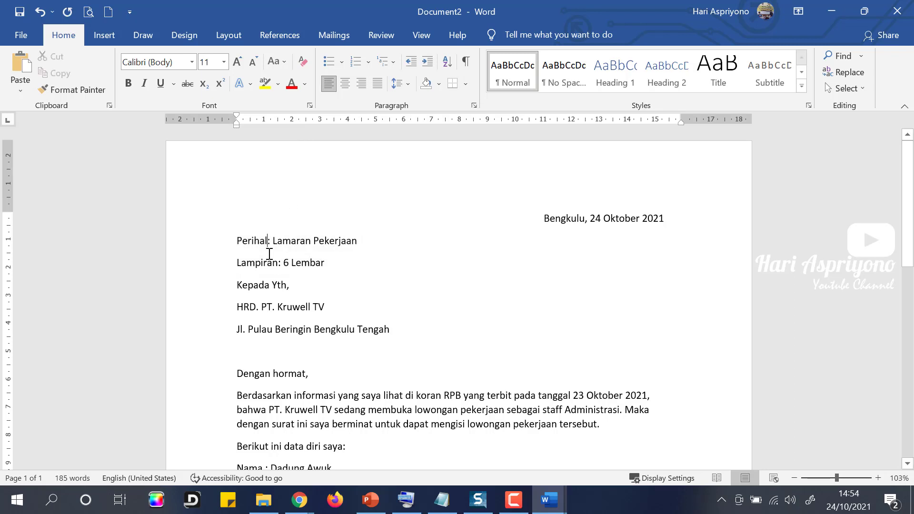
Set a new left tab near 2.5 cm and tab both Perihal and Lampiran colons to it.
drag(208, 242, 211, 259)
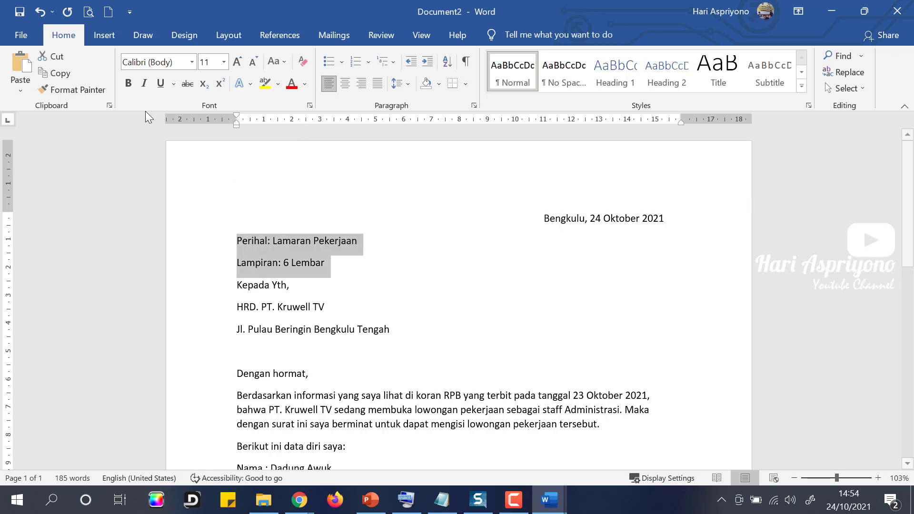
click(298, 121)
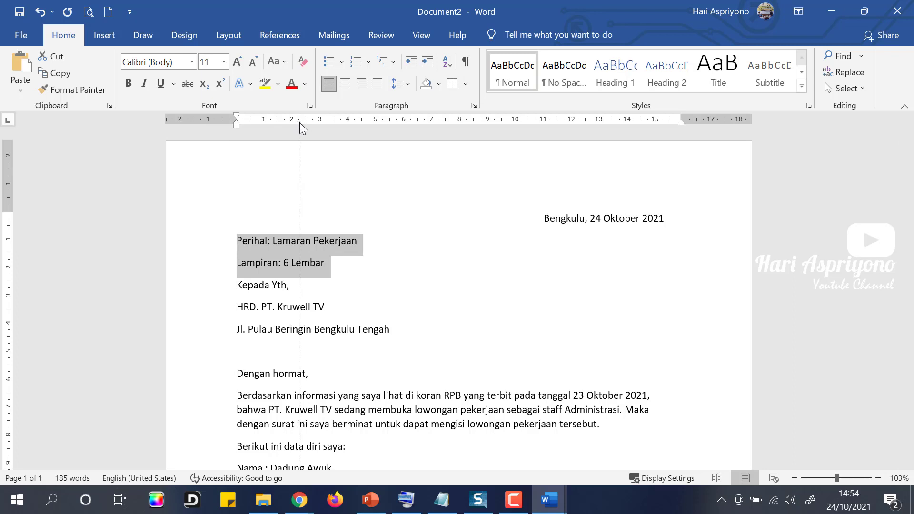
mouse_move(301, 122)
mouse_down()
mouse_move(294, 119)
mouse_move(302, 121)
mouse_up()
click(295, 242)
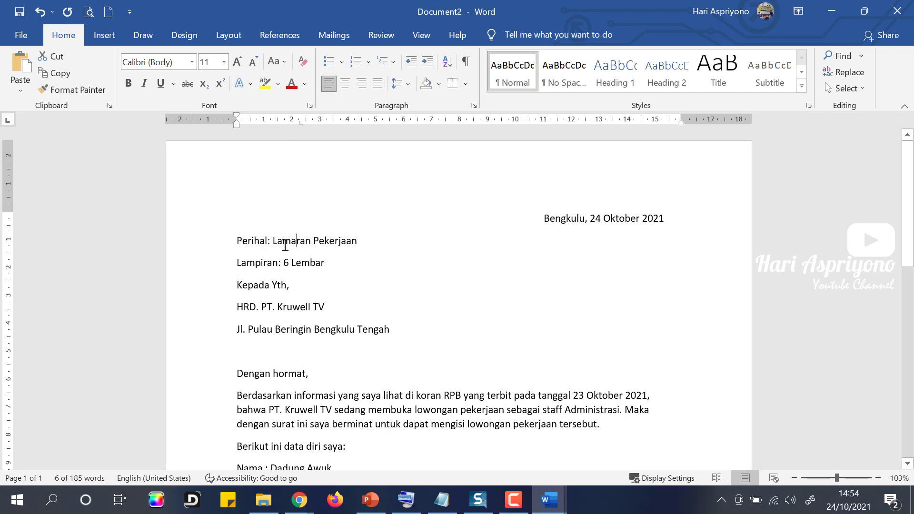
click(269, 241)
key(Tab)
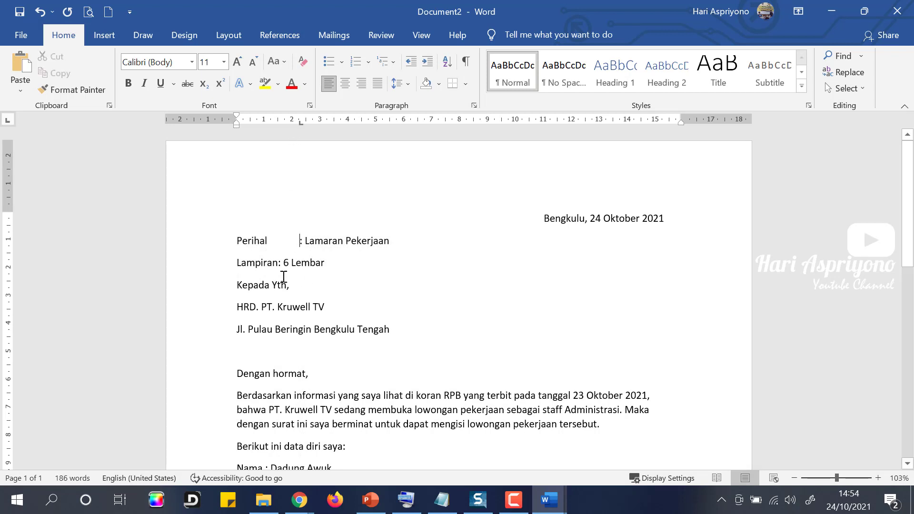
click(279, 262)
key(Tab)
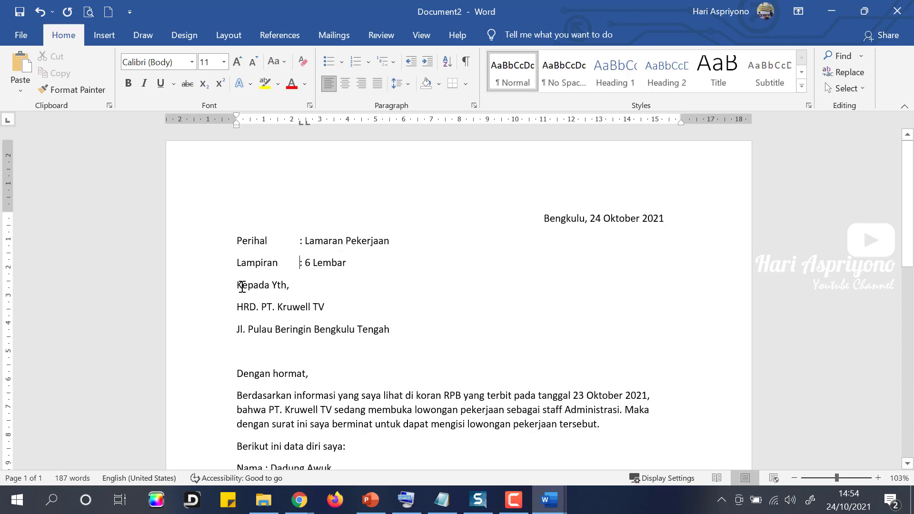
Reselect the Perihal and Lampiran lines.
drag(239, 286, 410, 324)
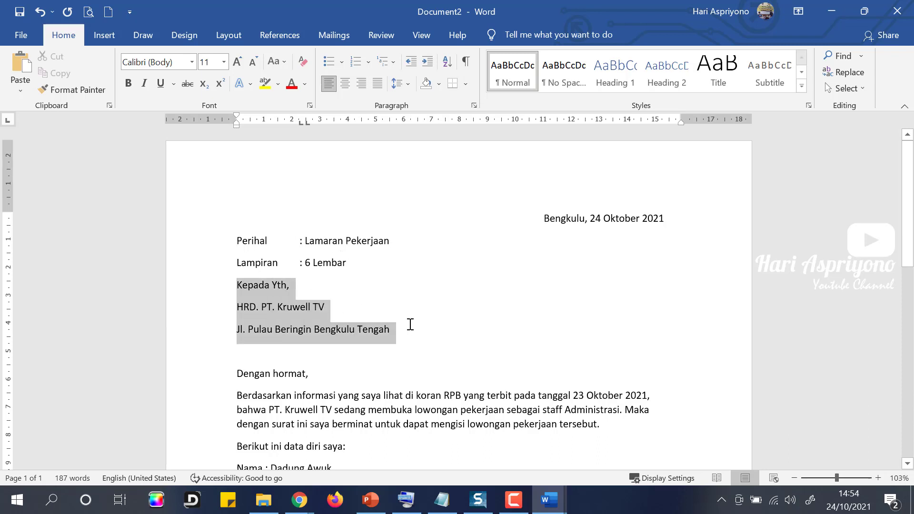
click(257, 307)
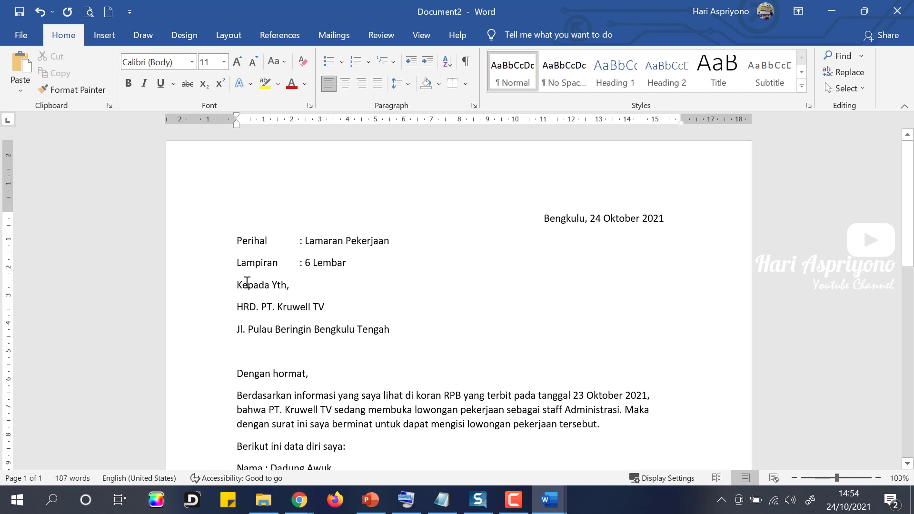
drag(217, 240, 219, 260)
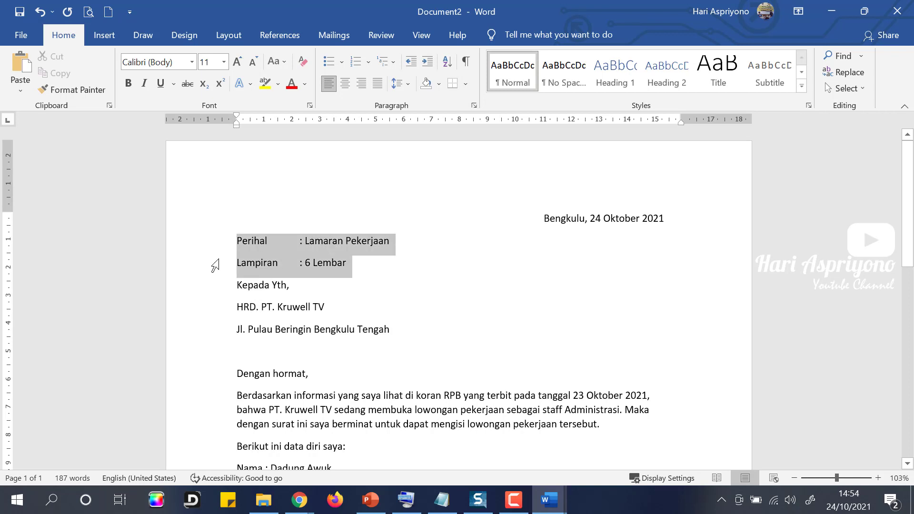
Set Spacing After to 0 pt for the Perihal, Lampiran and address lines.
drag(216, 265, 213, 334)
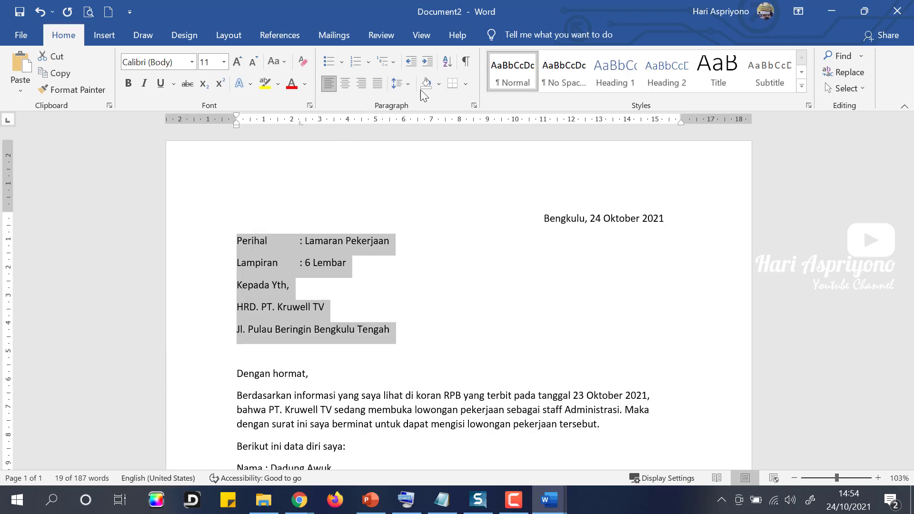
click(409, 84)
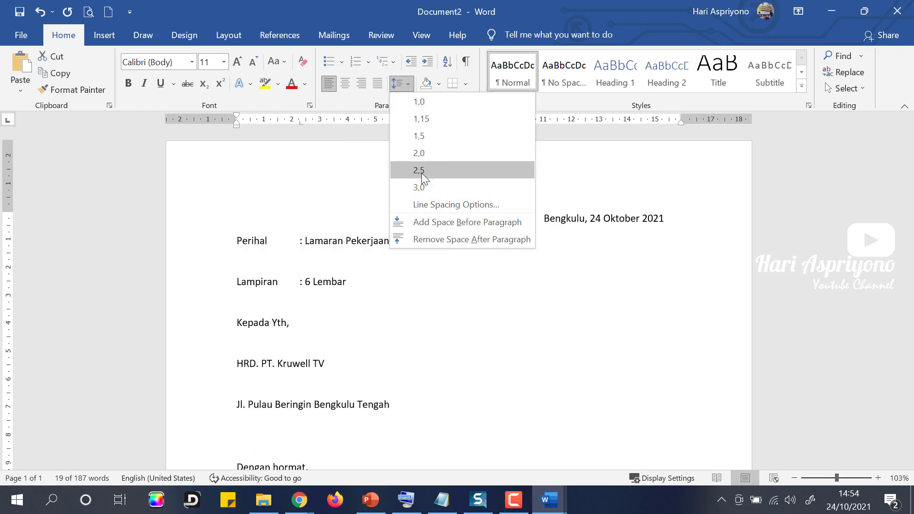
click(436, 204)
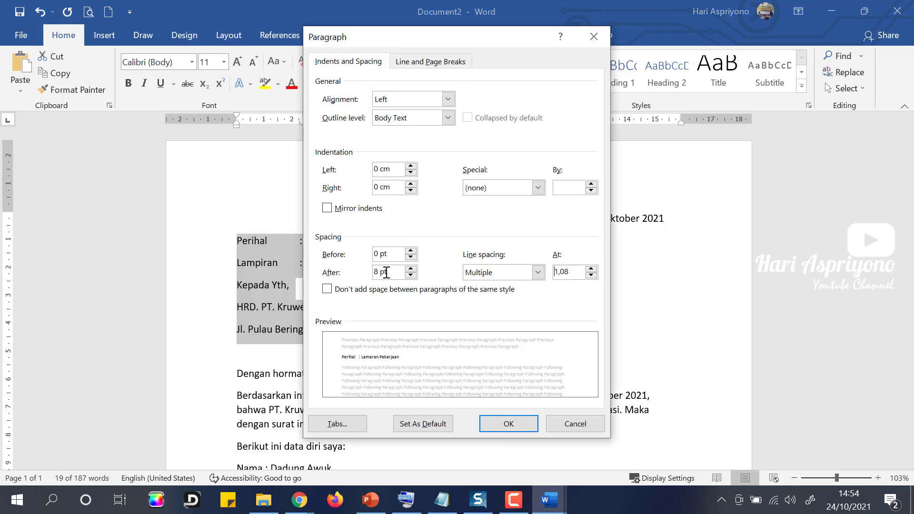
drag(378, 272, 368, 272)
text(0)
click(505, 424)
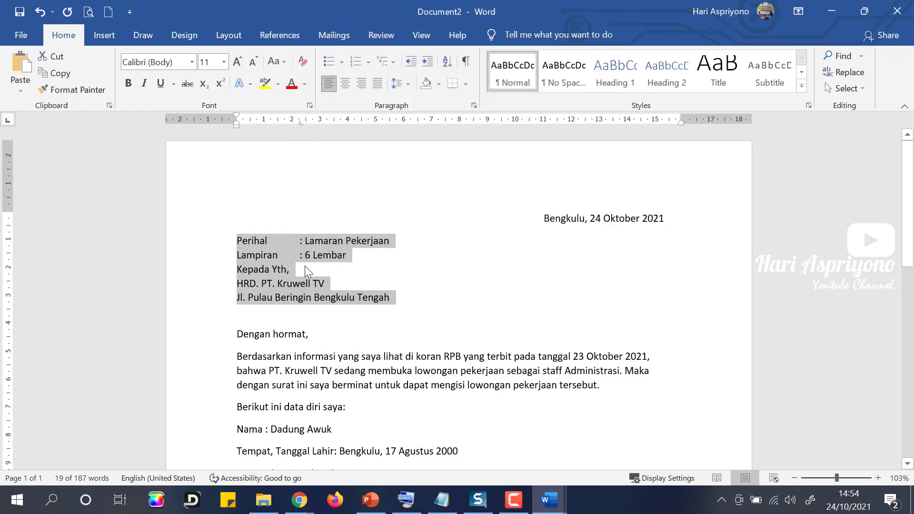
Insert a blank line above Kepada Yth.
click(281, 270)
click(238, 269)
key(Return)
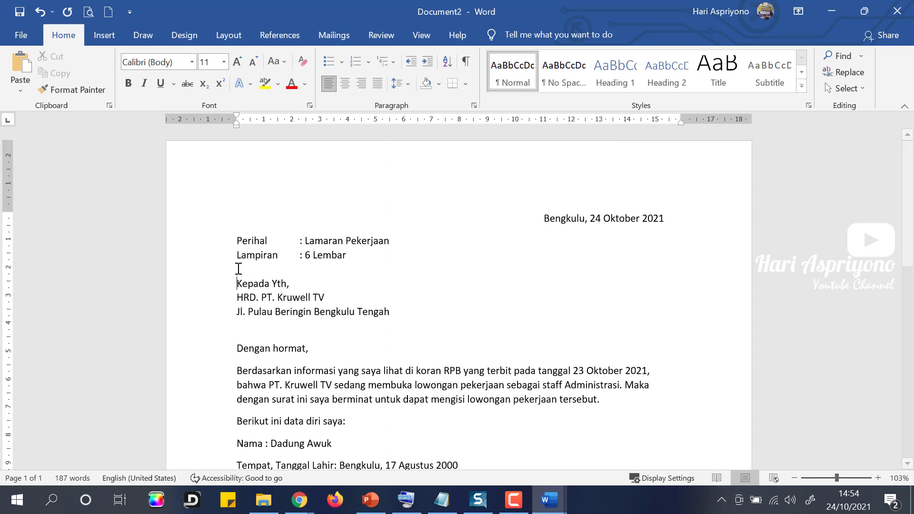
Add a period after HRD to read 'HRD. PT. Kruwell TV' and adjust the address-line indent.
drag(205, 301, 205, 316)
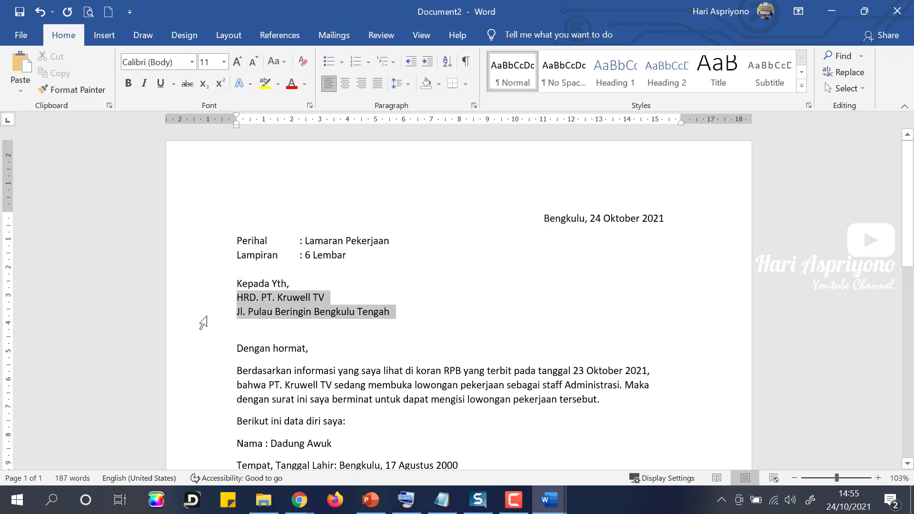
click(257, 298)
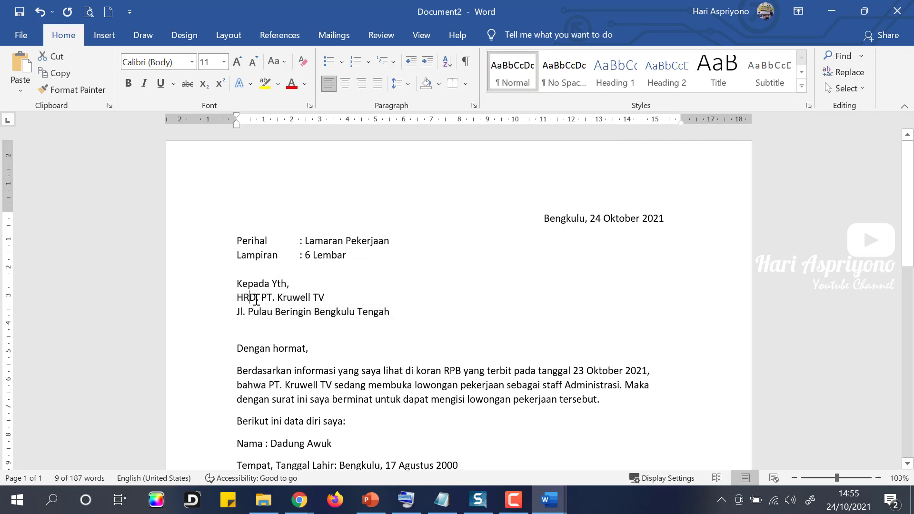
text(.)
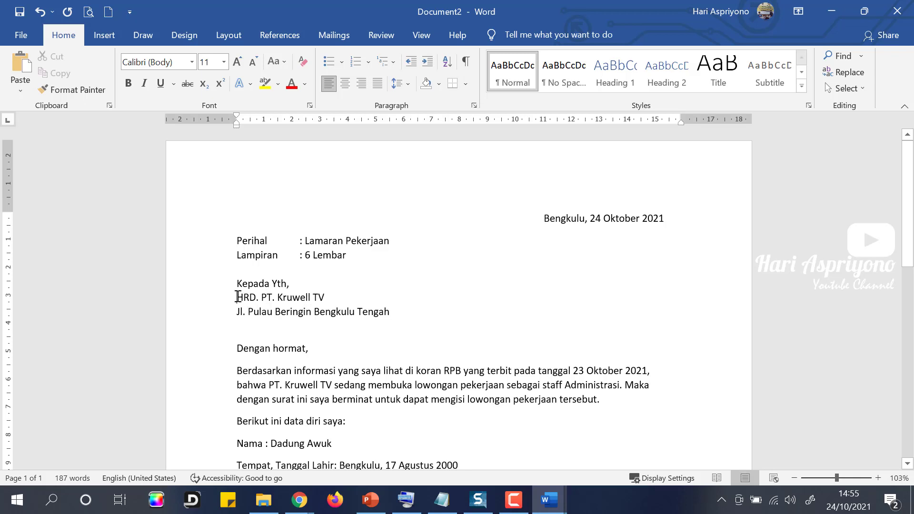
drag(238, 297, 409, 317)
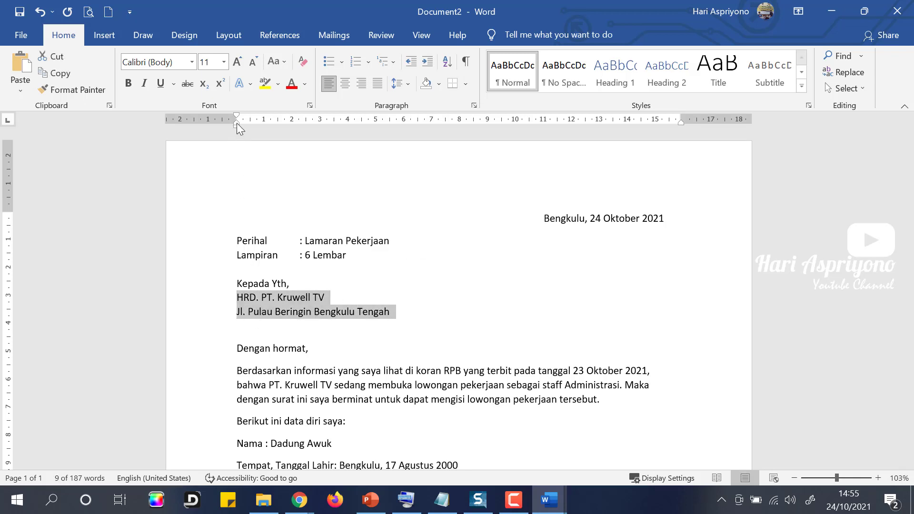
mouse_move(237, 127)
mouse_down()
mouse_move(258, 129)
mouse_move(237, 137)
mouse_up()
click(278, 284)
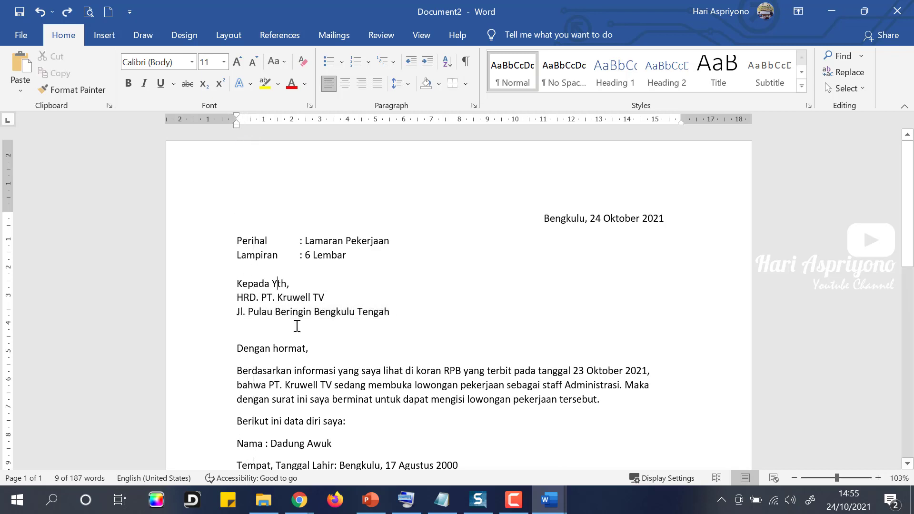
Select the 'Berdasarkan informasi' paragraph and justify it.
scroll(300, 322, down, 2)
scroll(268, 230, down, 3)
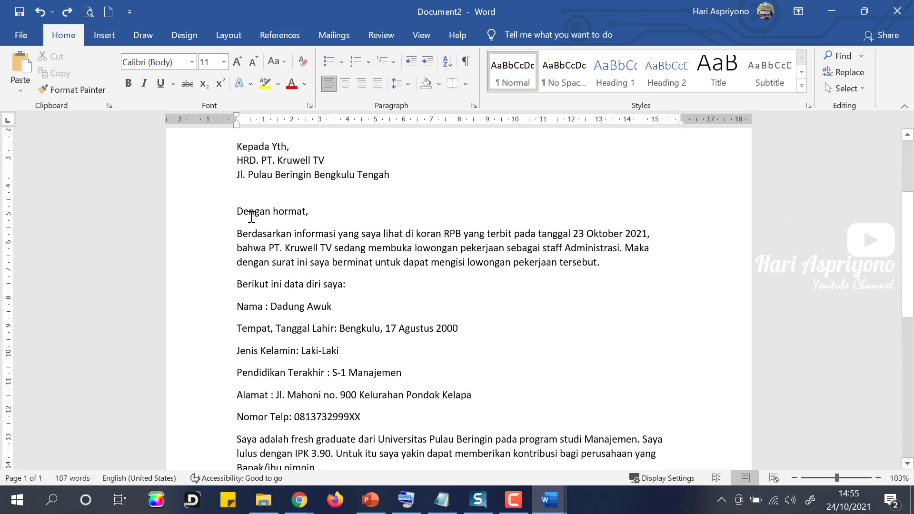
click(237, 212)
scroll(263, 258, down, 8)
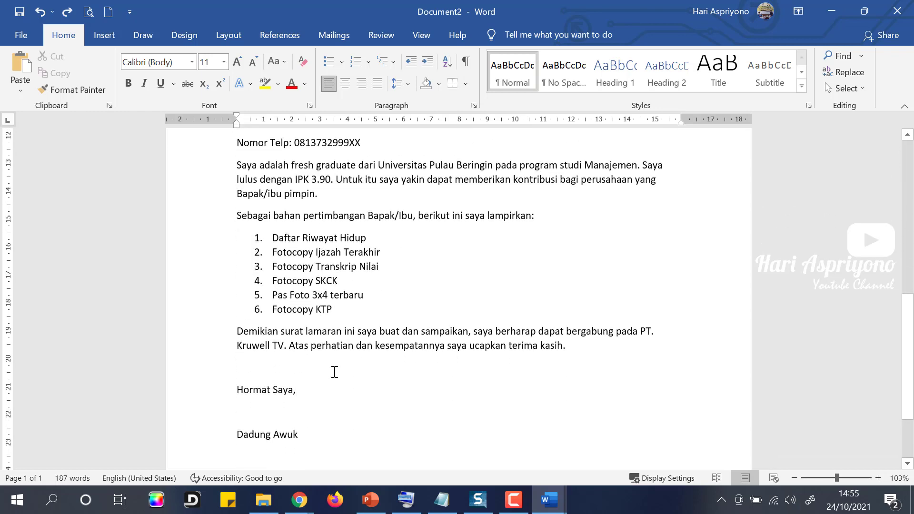
scroll(449, 334, up, 1)
scroll(323, 200, up, 5)
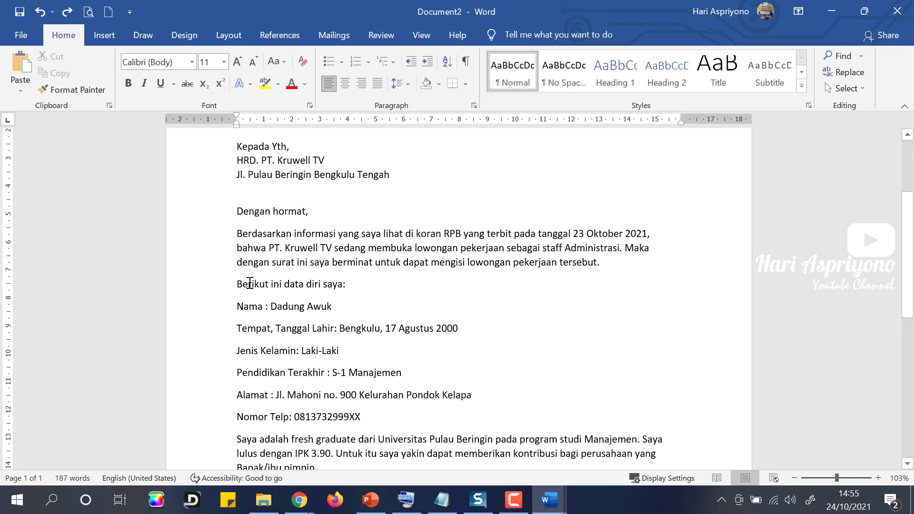
click(258, 236)
double_click(215, 272)
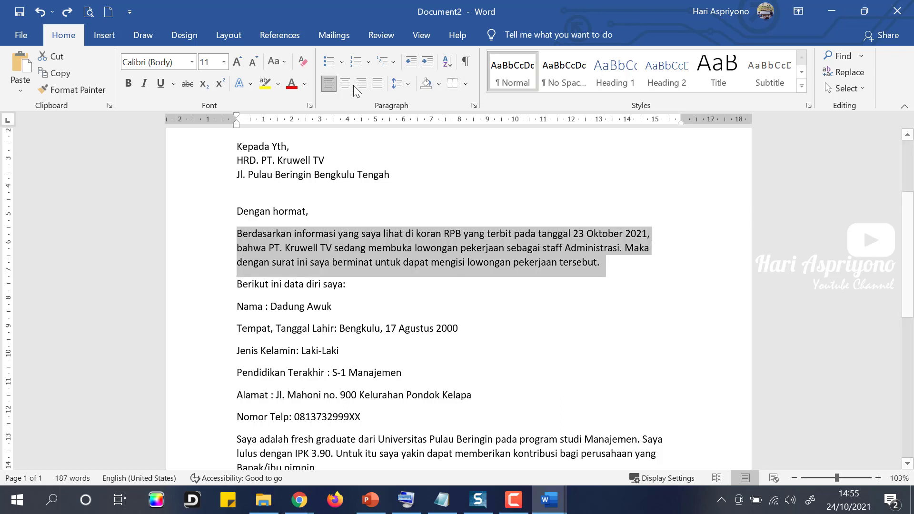
click(377, 83)
click(348, 289)
scroll(285, 291, down, 2)
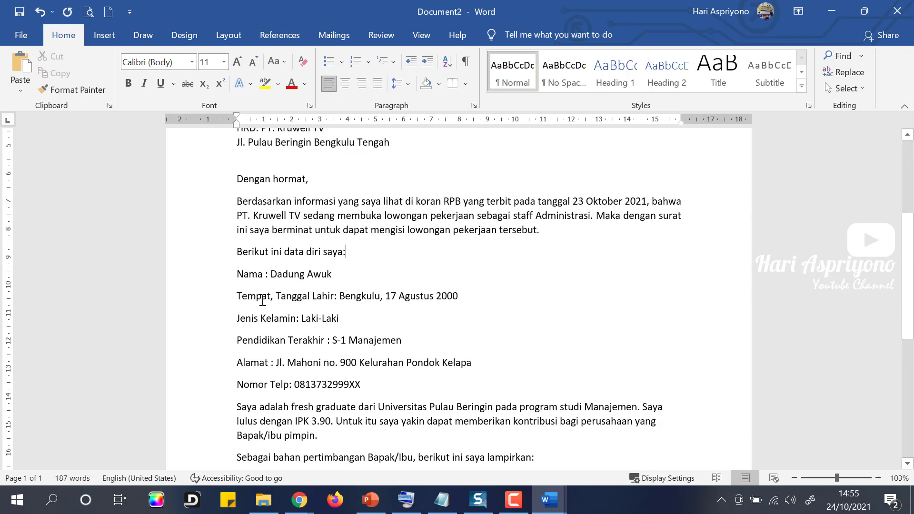
Indent the six personal-data lines and set a left tab stop on the ruler.
drag(208, 242, 217, 355)
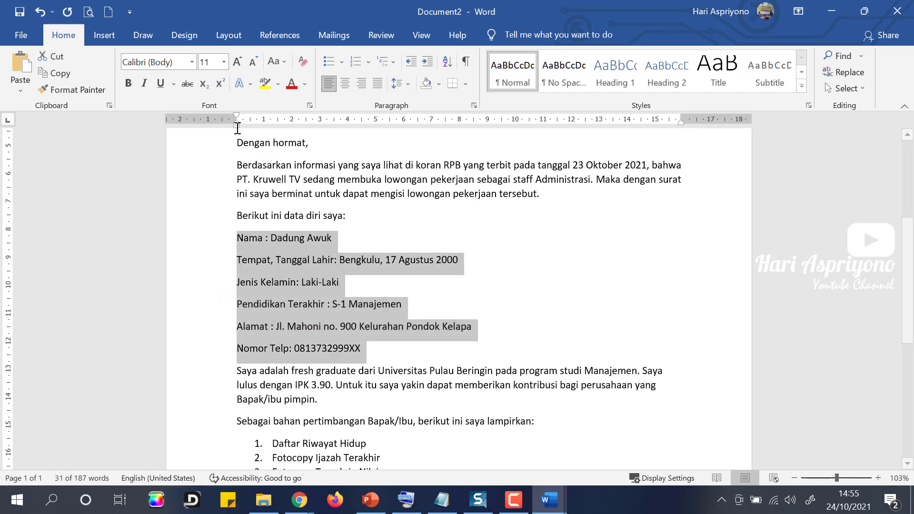
drag(236, 127, 265, 129)
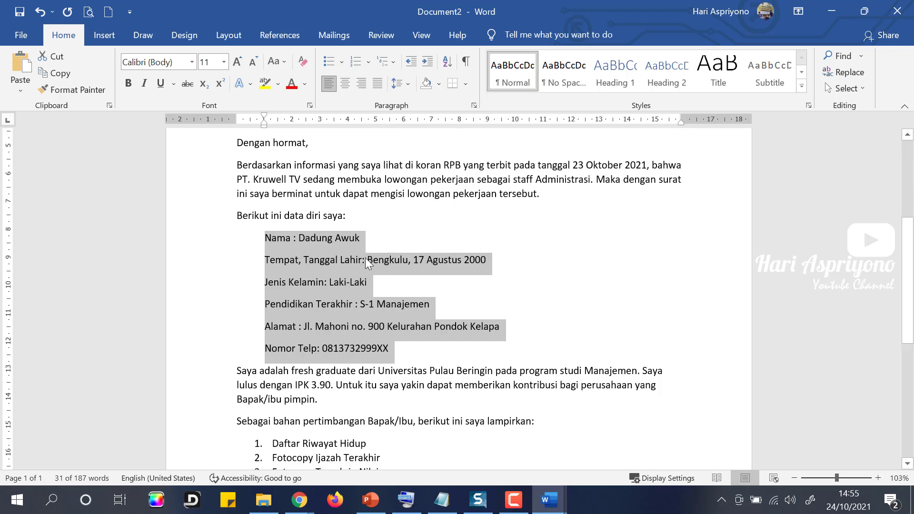
click(376, 122)
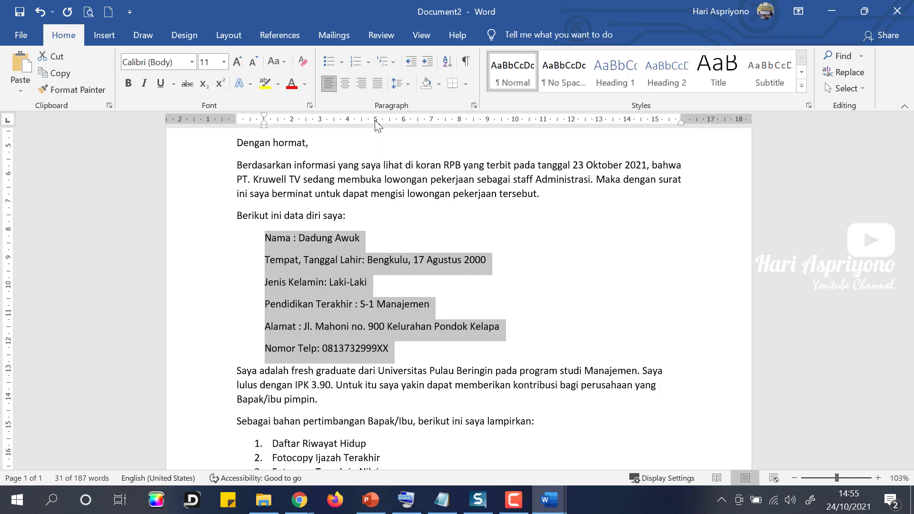
Tab the colons for Nama through Nomor Telp out to the common tab stop.
click(292, 239)
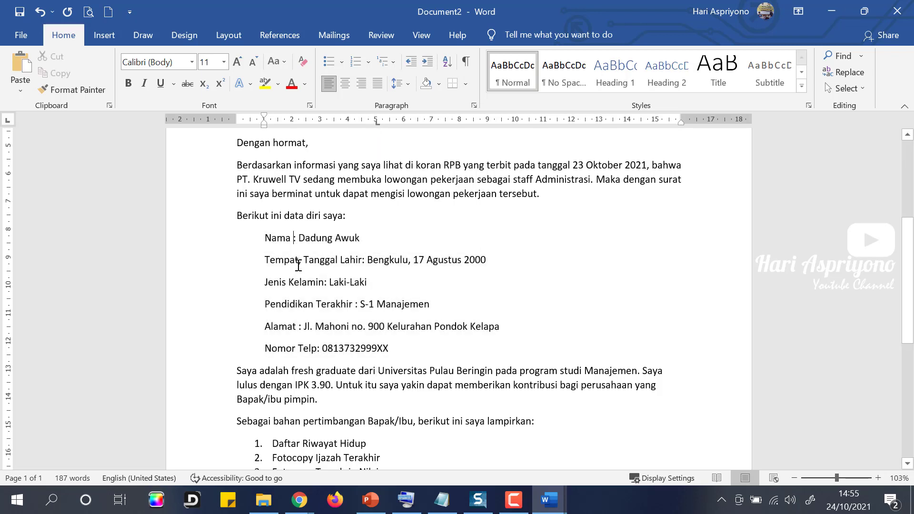
key(Tab)
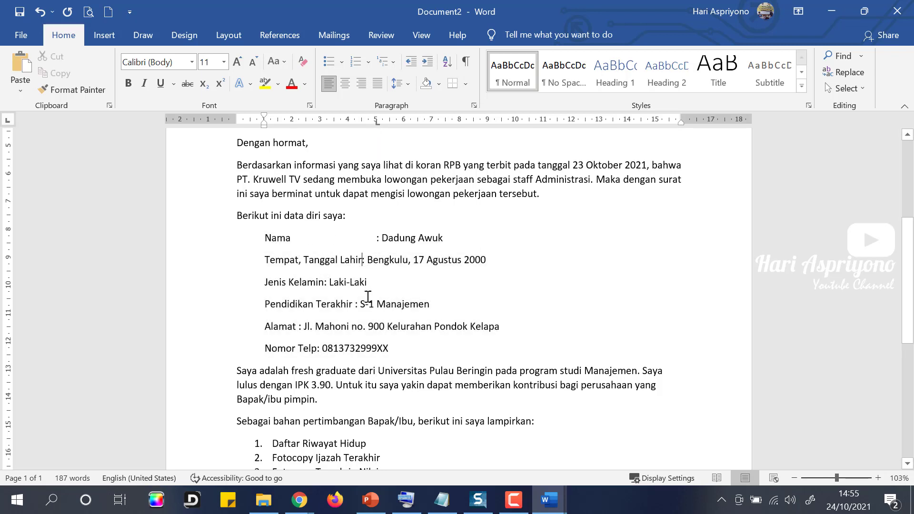
key(Tab)
click(326, 282)
key(Tab)
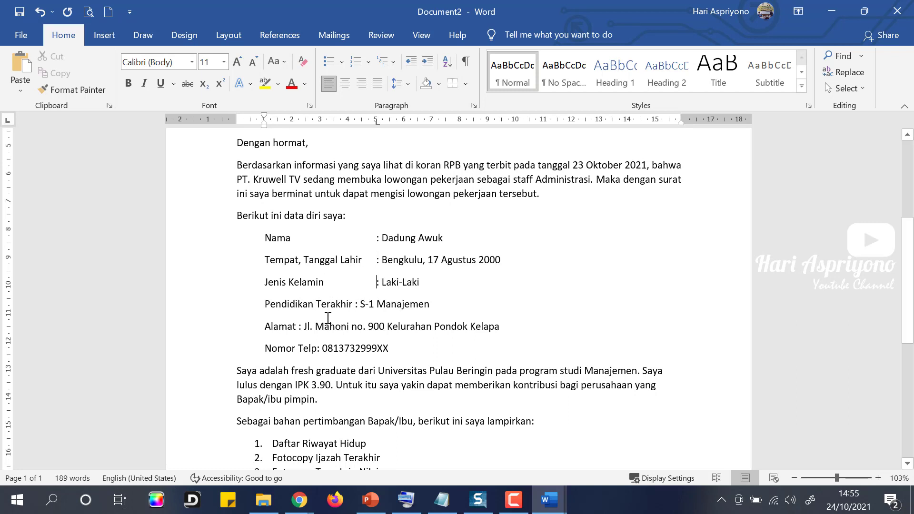
key(Tab)
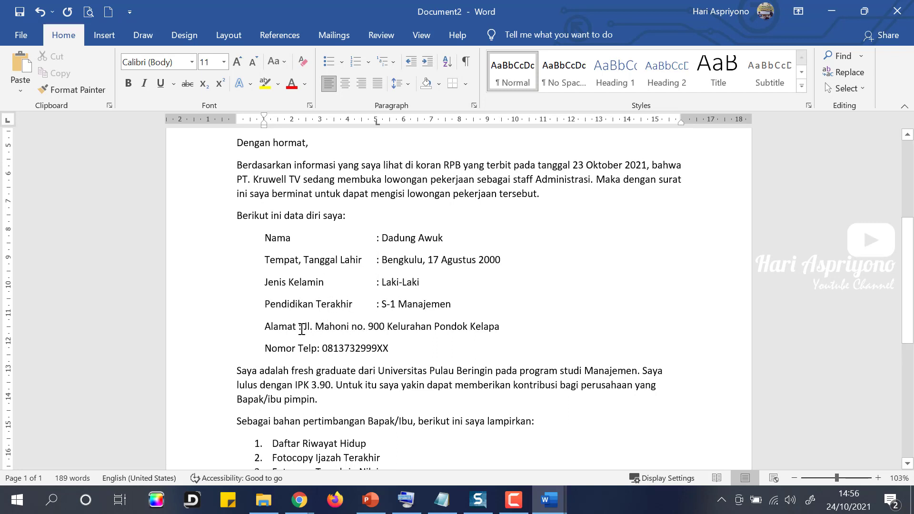
click(300, 327)
key(Tab)
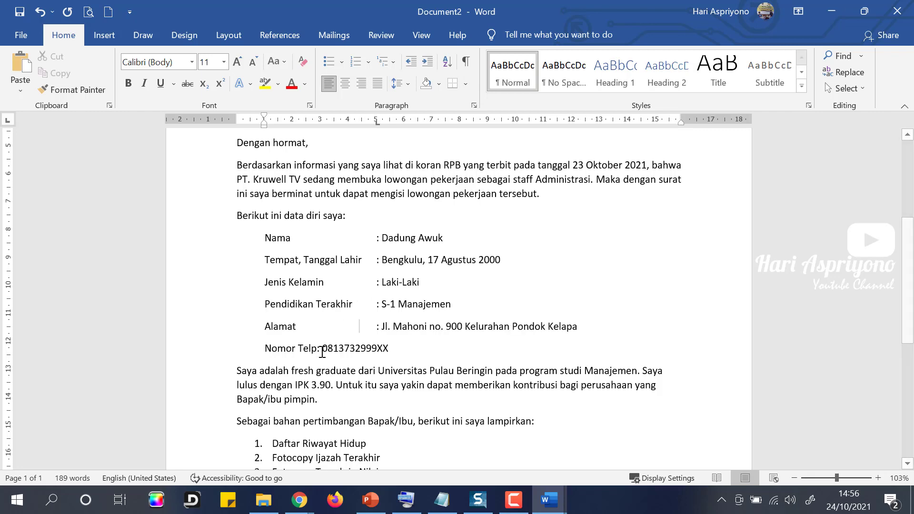
click(318, 351)
key(Tab)
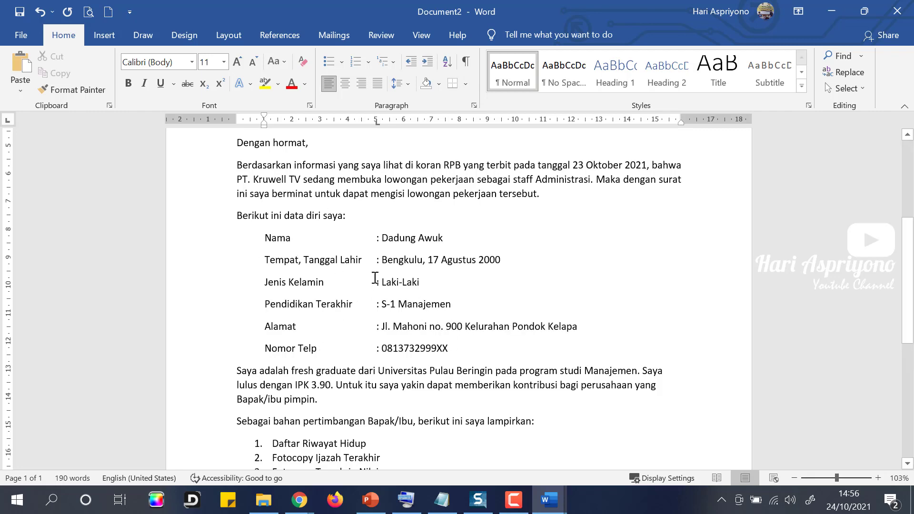
scroll(376, 273, up, 3)
scroll(376, 273, down, 1)
scroll(376, 273, down, 3)
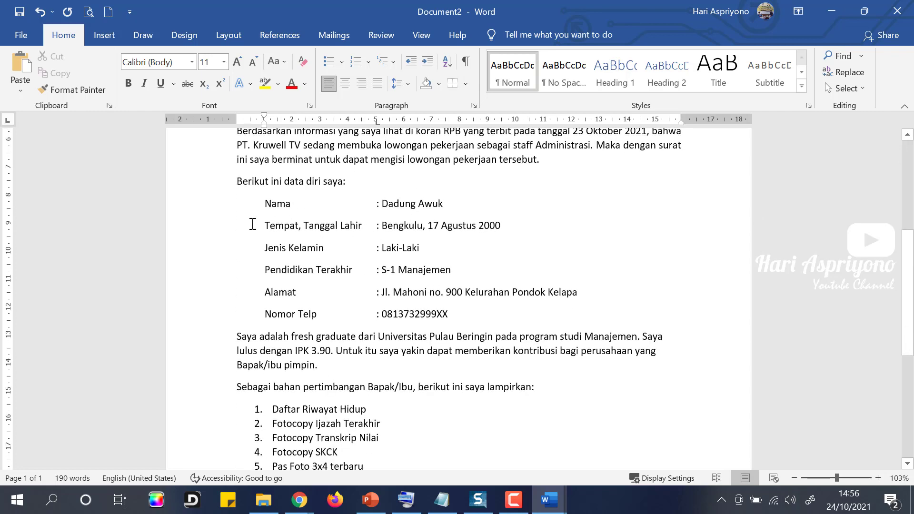
scroll(253, 229, up, 1)
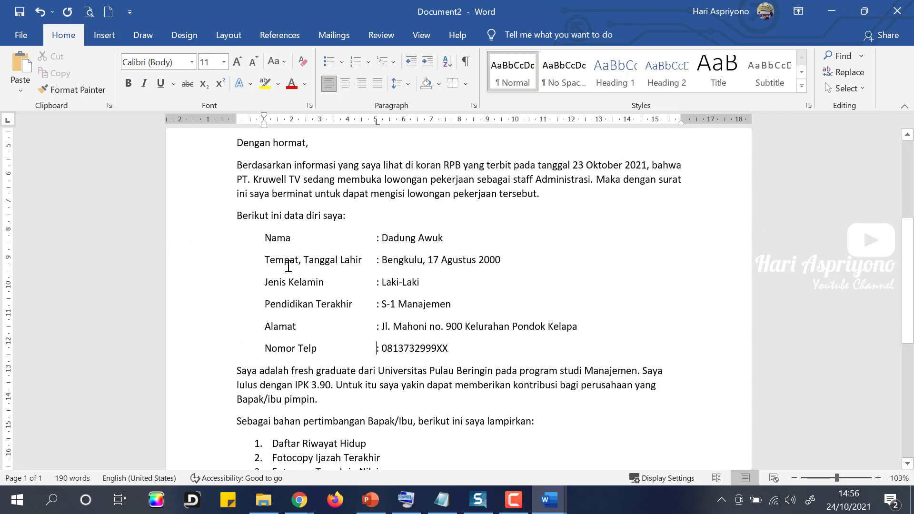
Apply 1,0 line spacing to the six personal-data lines.
click(406, 85)
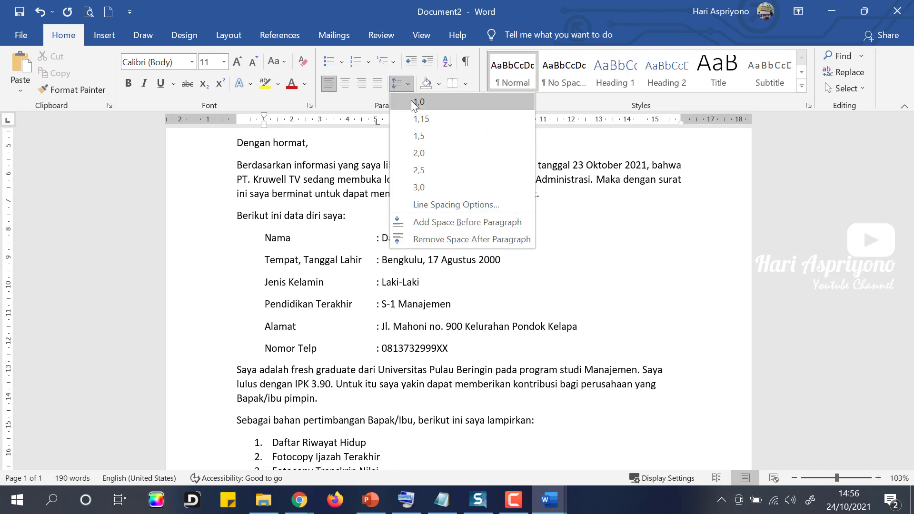
click(423, 361)
drag(453, 348, 220, 243)
click(408, 84)
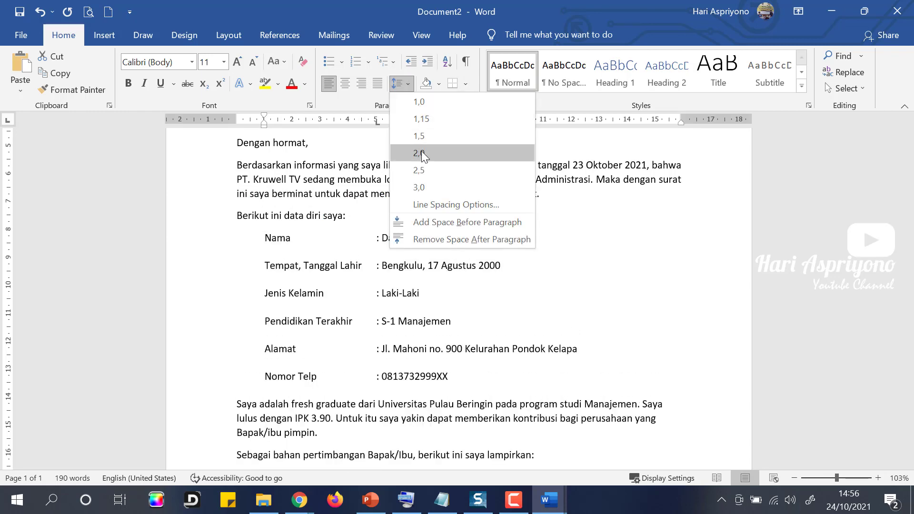
click(427, 105)
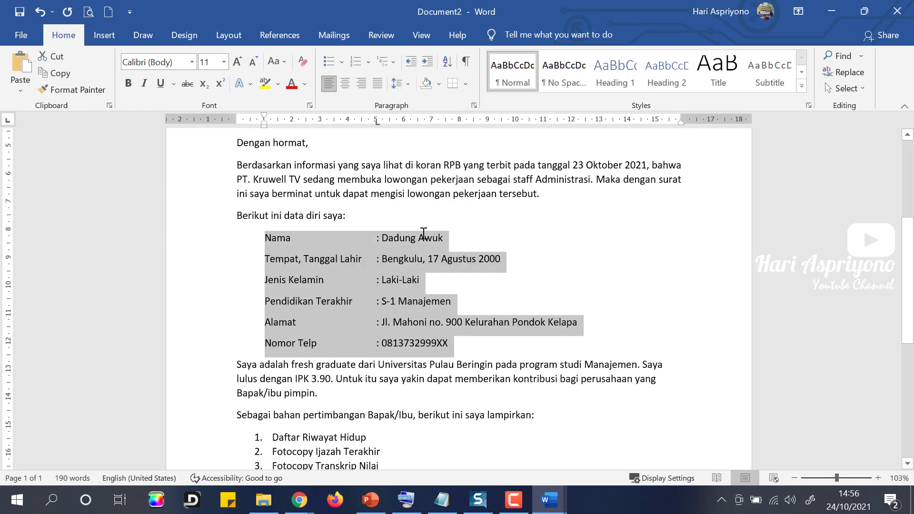
click(478, 344)
Justify the 'Saya adalah fresh graduate' paragraph with Ctrl+J.
scroll(357, 333, down, 3)
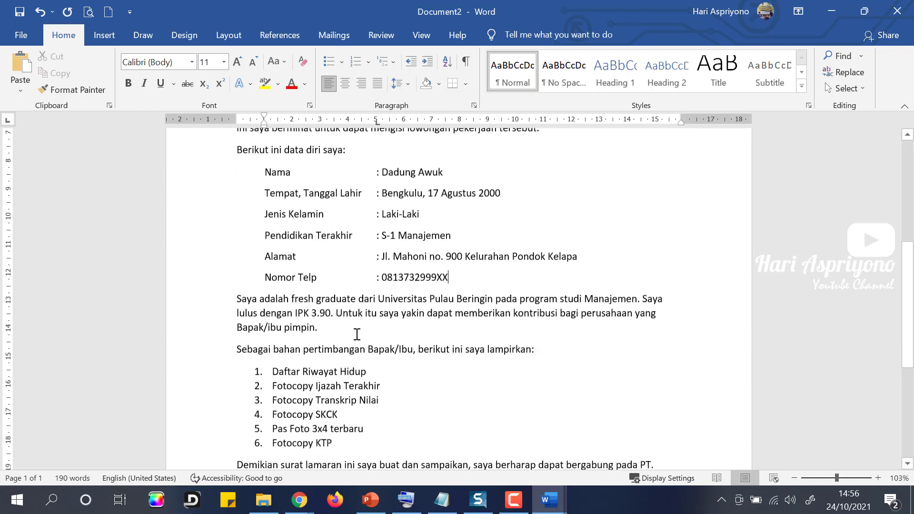
click(336, 261)
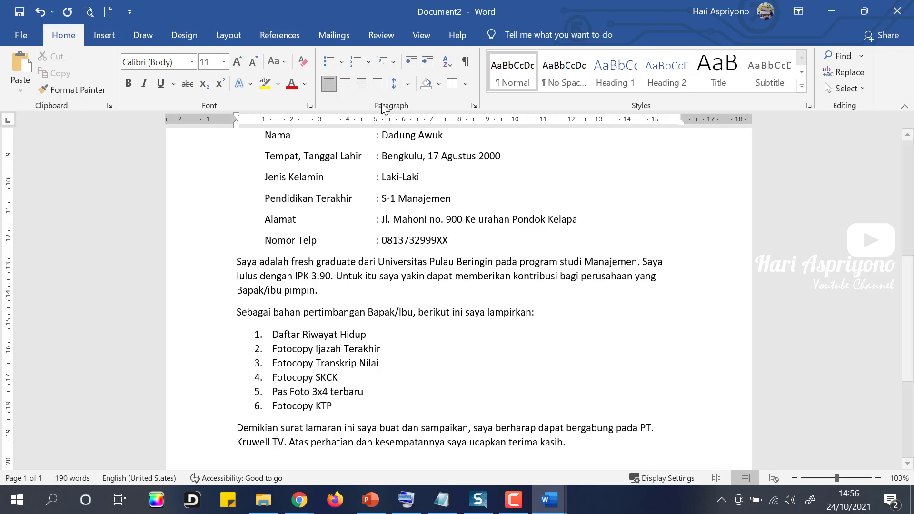
key(ctrl+j)
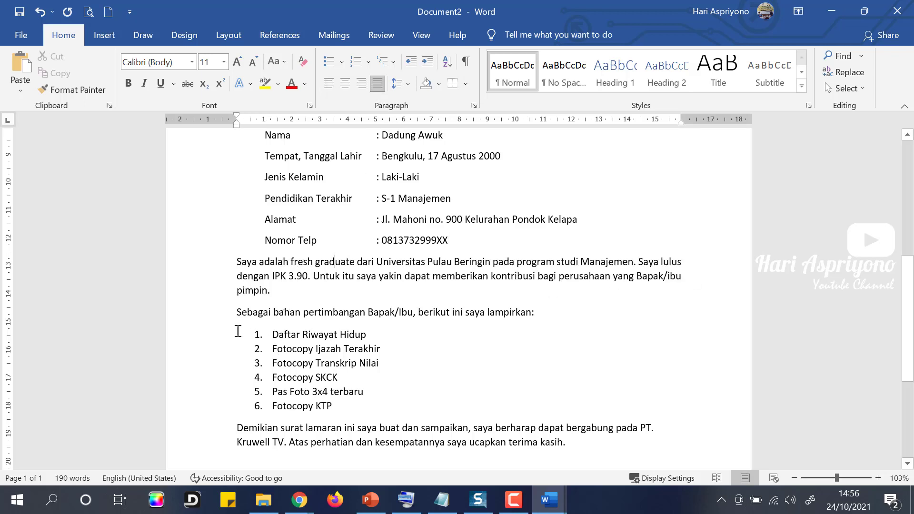
scroll(238, 332, down, 1)
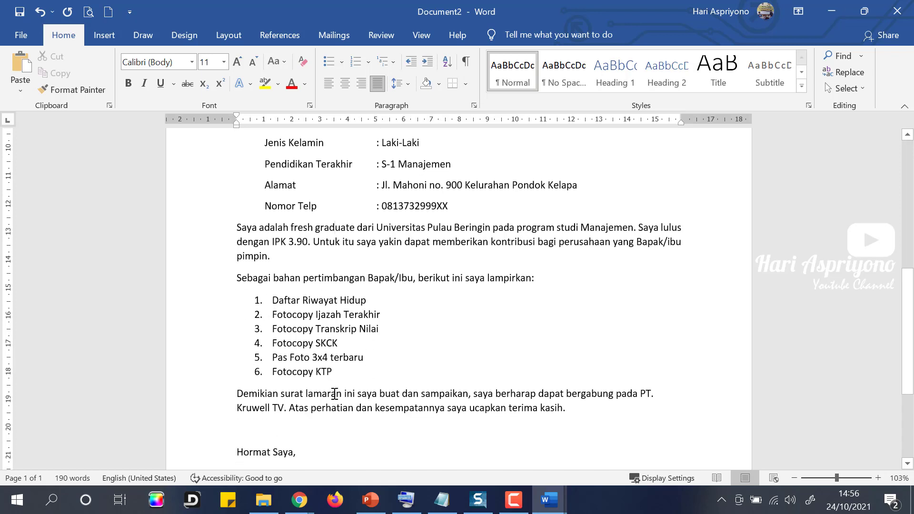
scroll(335, 393, down, 3)
Justify the Demikian paragraph, add a blank line above the name, and indent the sign-off block right.
click(382, 295)
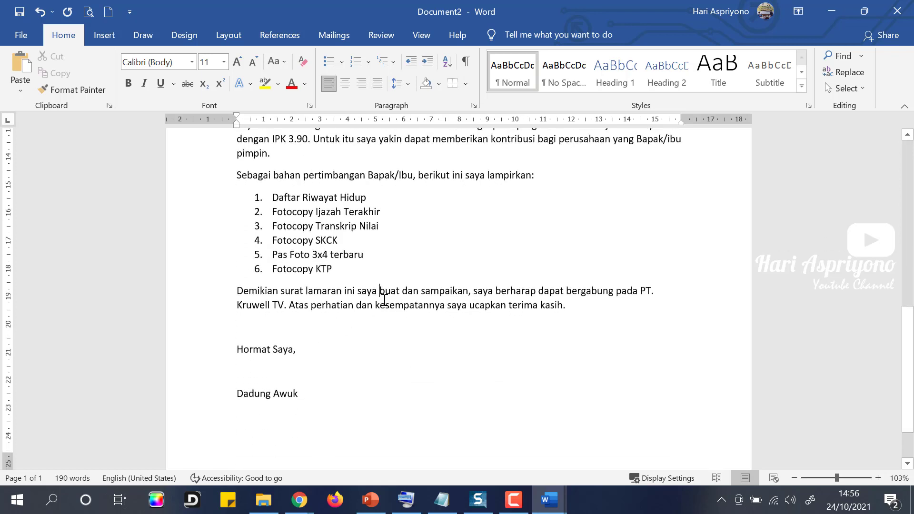
click(377, 83)
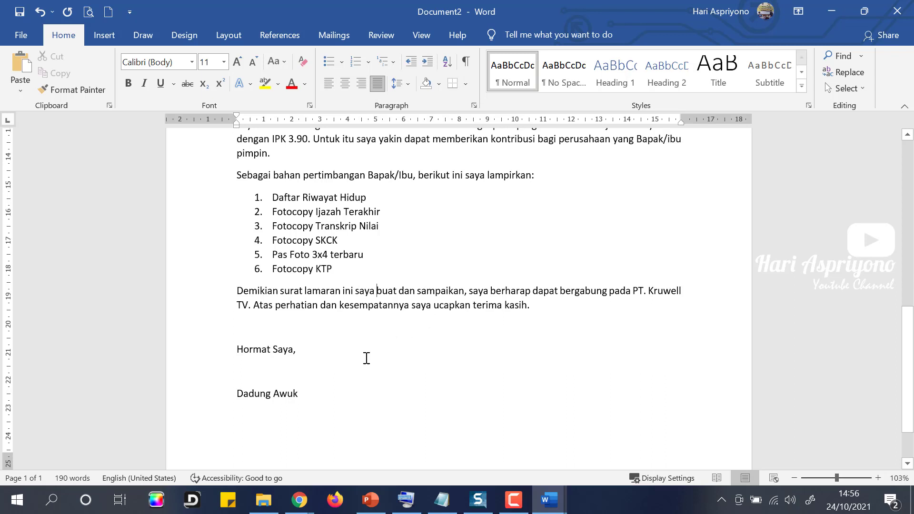
click(269, 377)
key(Return)
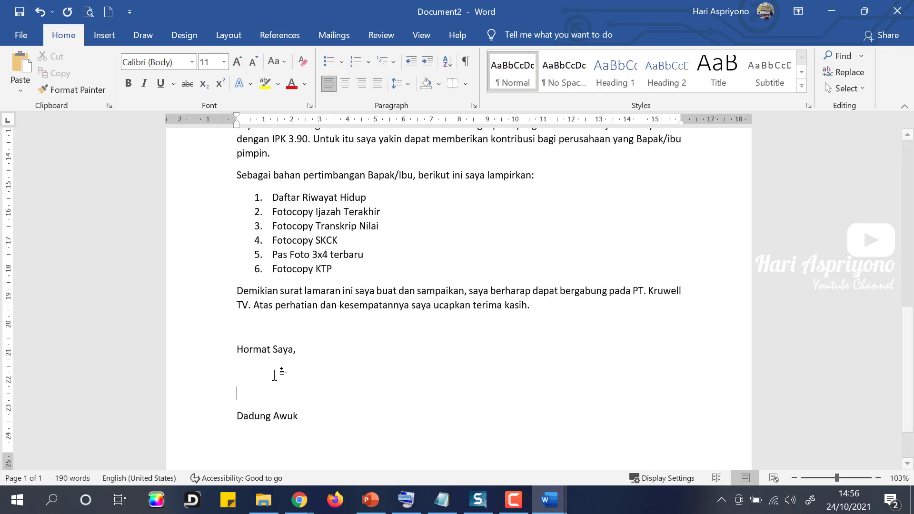
drag(201, 357, 198, 425)
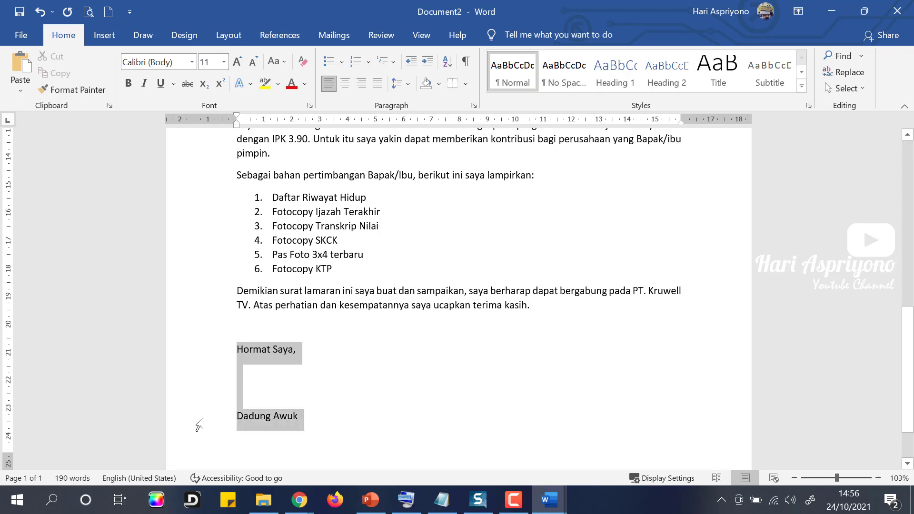
drag(237, 125, 583, 138)
Scroll through the finished letter, then open the save prompt proposing Bengkulu.docx.
click(510, 346)
scroll(481, 337, up, 5)
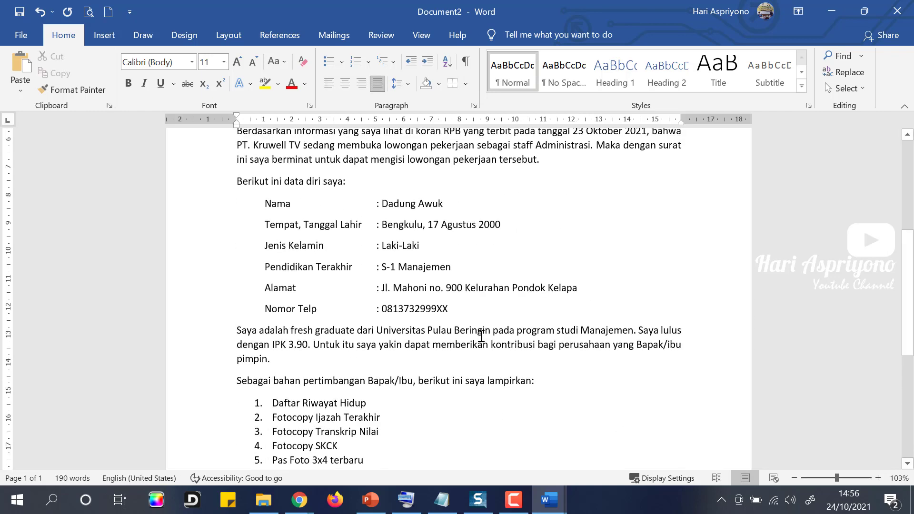
scroll(481, 336, down, 5)
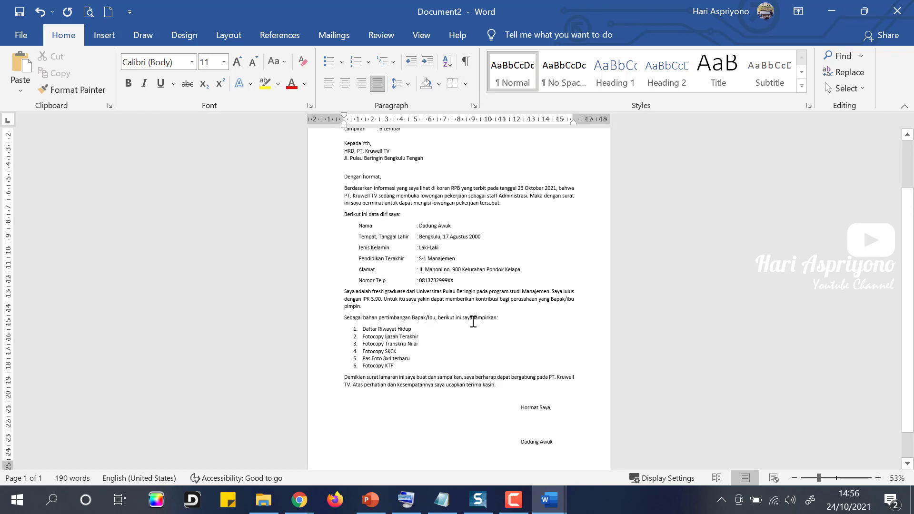
scroll(473, 322, down, 1)
scroll(409, 309, down, 1)
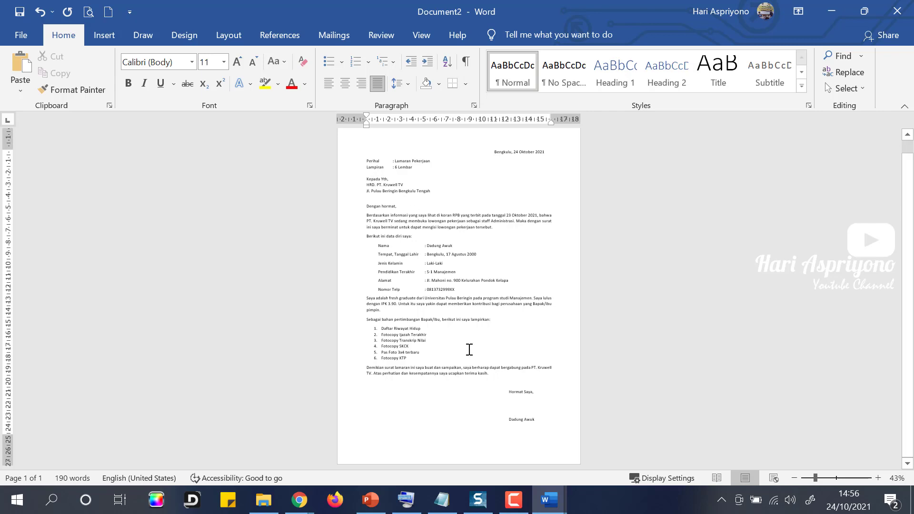
scroll(368, 232, up, 1)
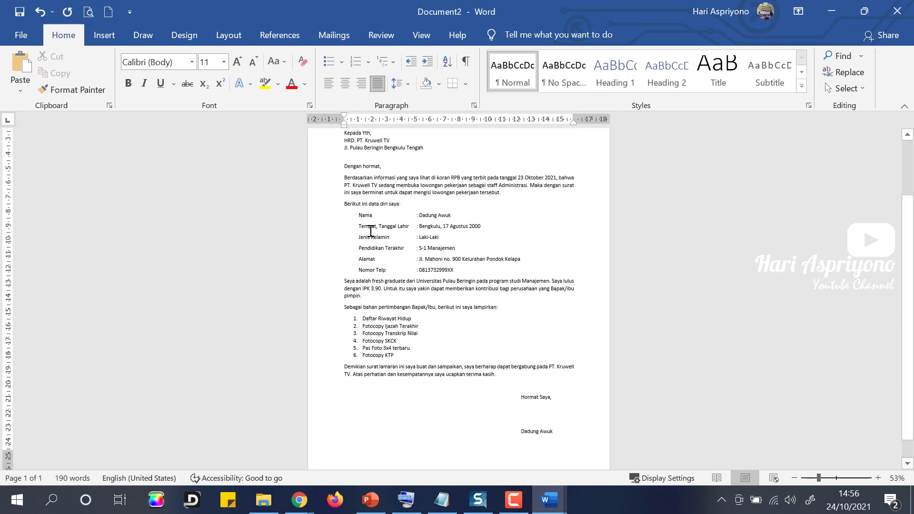
scroll(370, 232, up, 2)
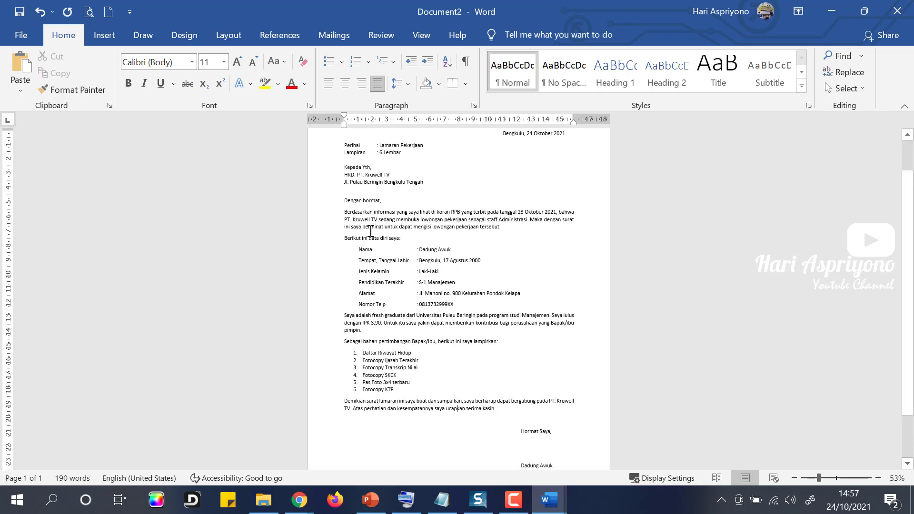
key(ctrl+s)
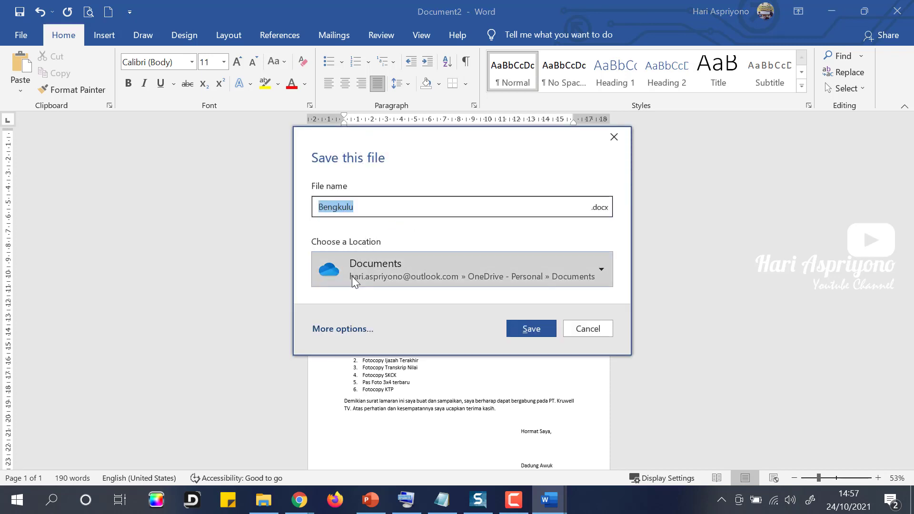
Save the letter as 'Latihan Surat Lamaran Pekerjaan.docx' in the DOKUMEN LATIHAN folder.
click(346, 329)
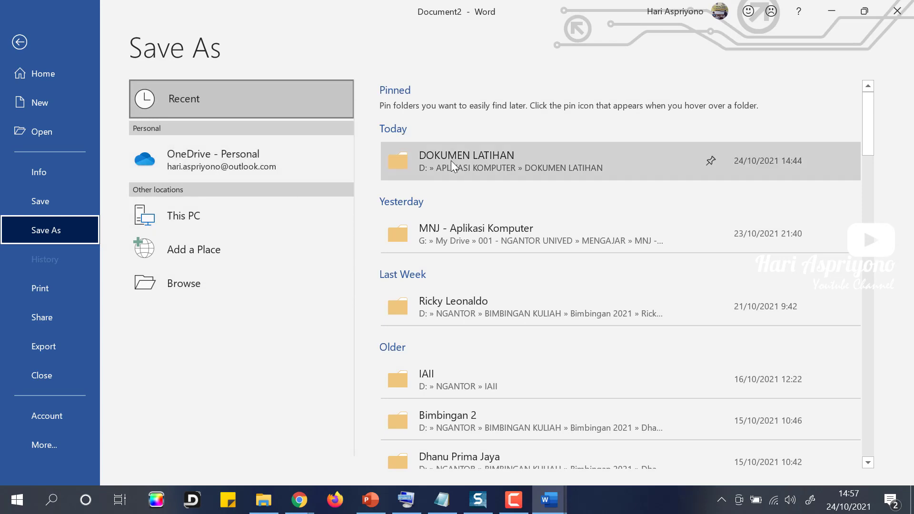
click(451, 161)
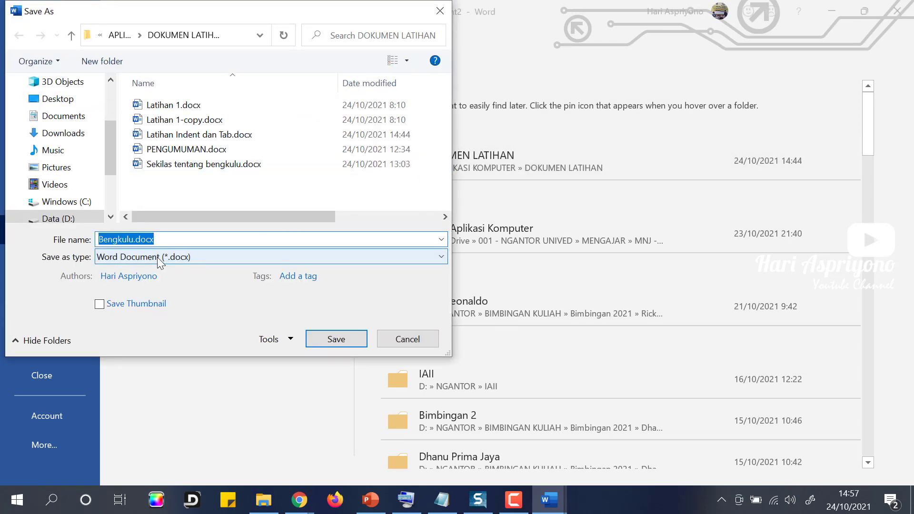
text(Su)
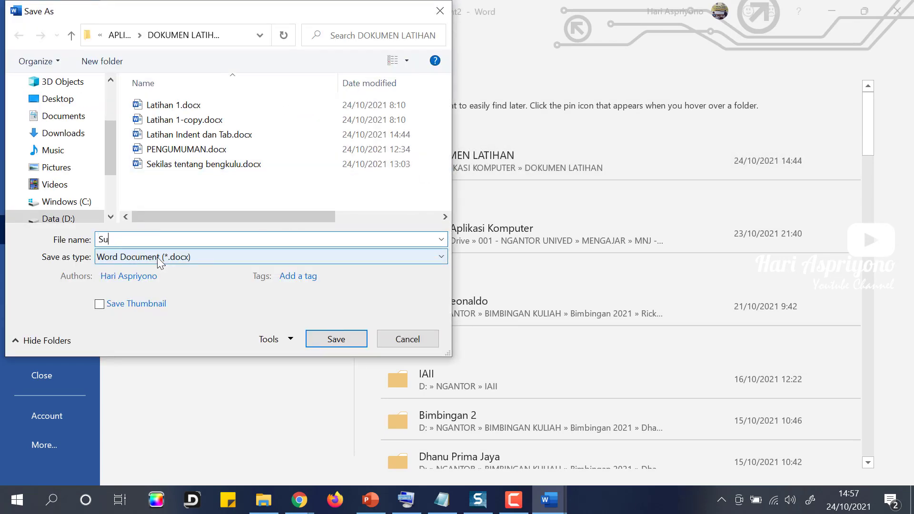
text(ratLatihan )
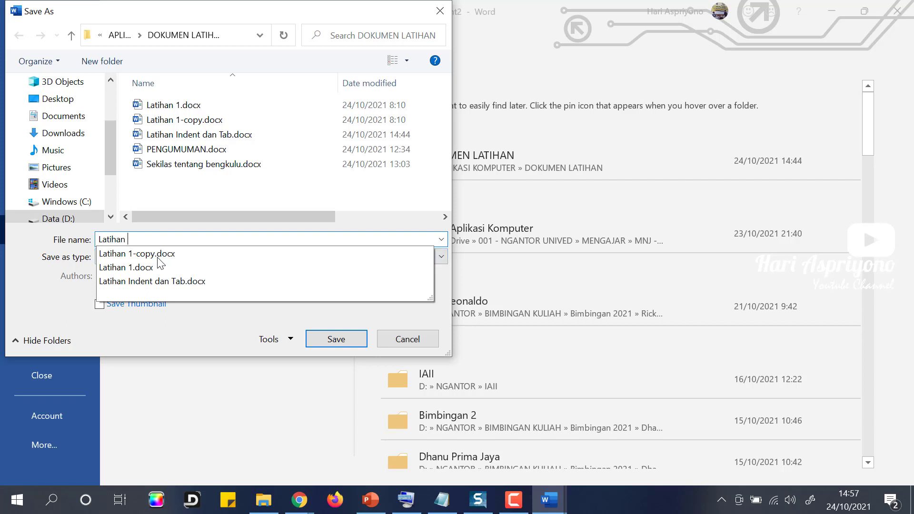
text(Surat Lamaran Pekerjaan)
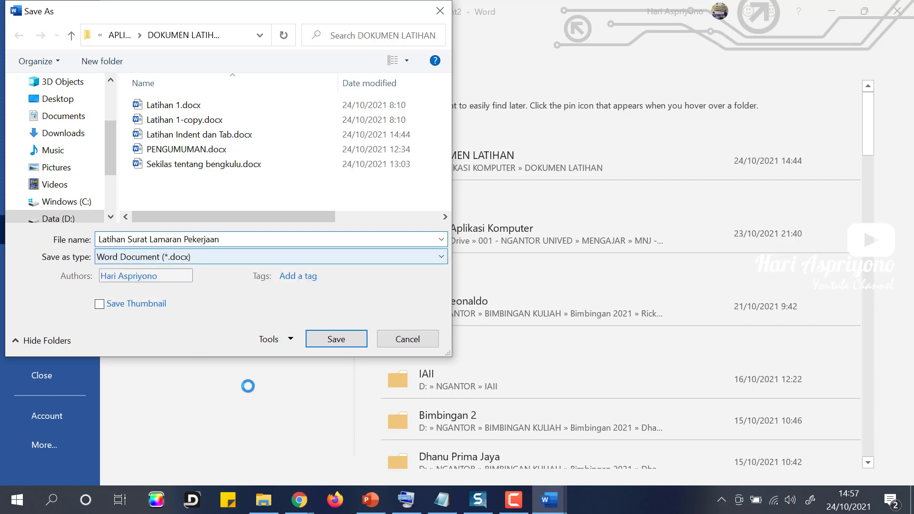
click(348, 340)
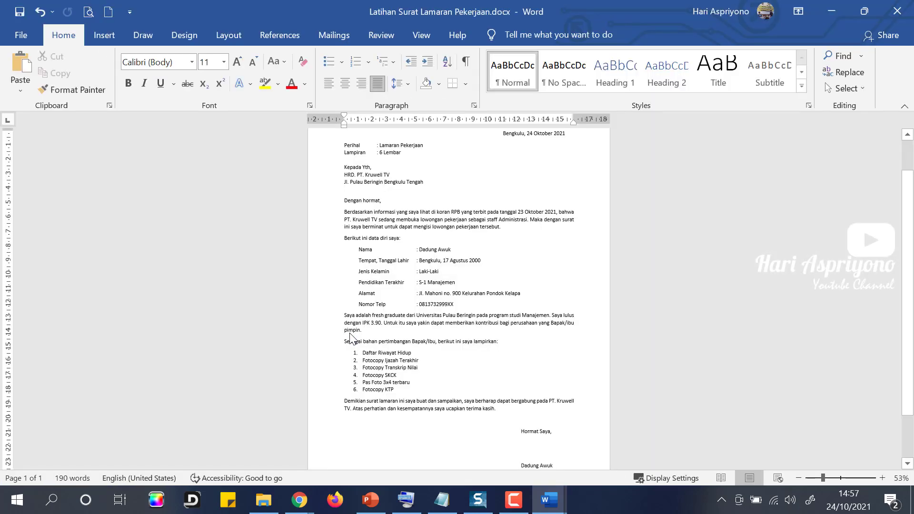
ctrl+scroll(441, 305, up, 2)
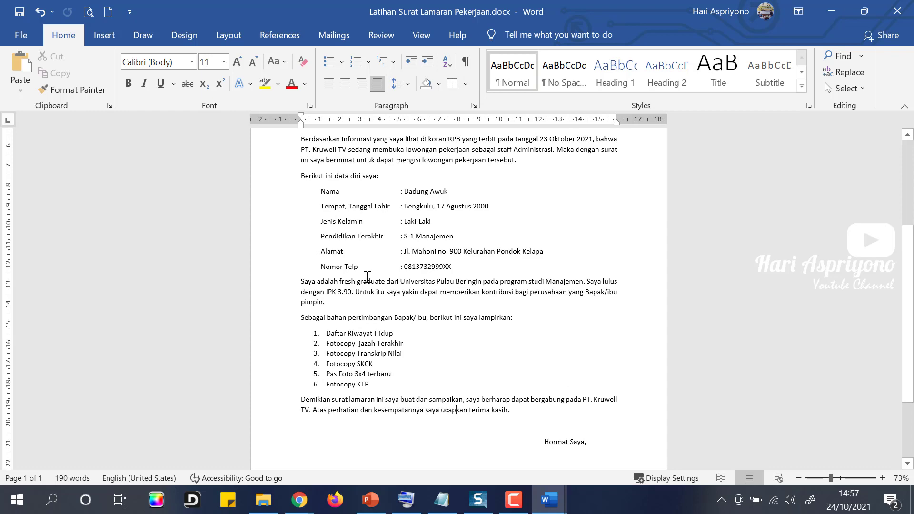
scroll(402, 267, up, 2)
scroll(403, 266, up, 4)
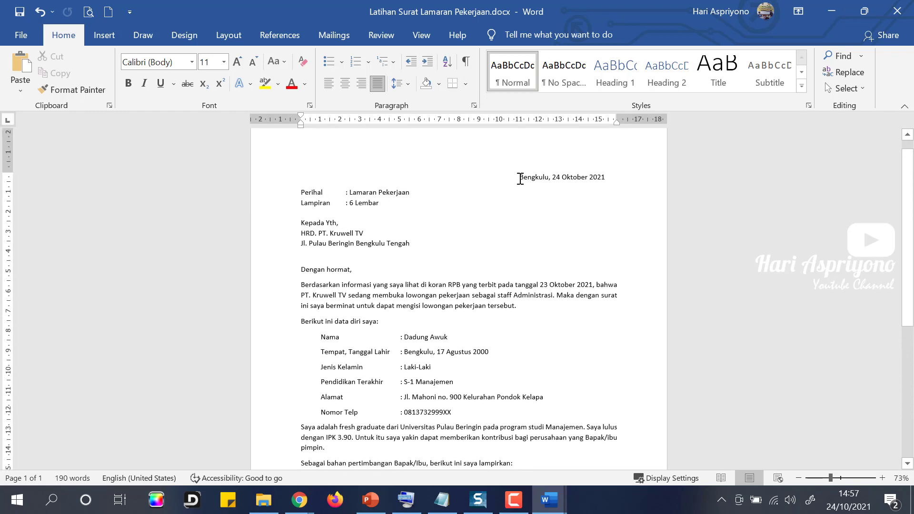
drag(521, 179, 606, 179)
click(303, 192)
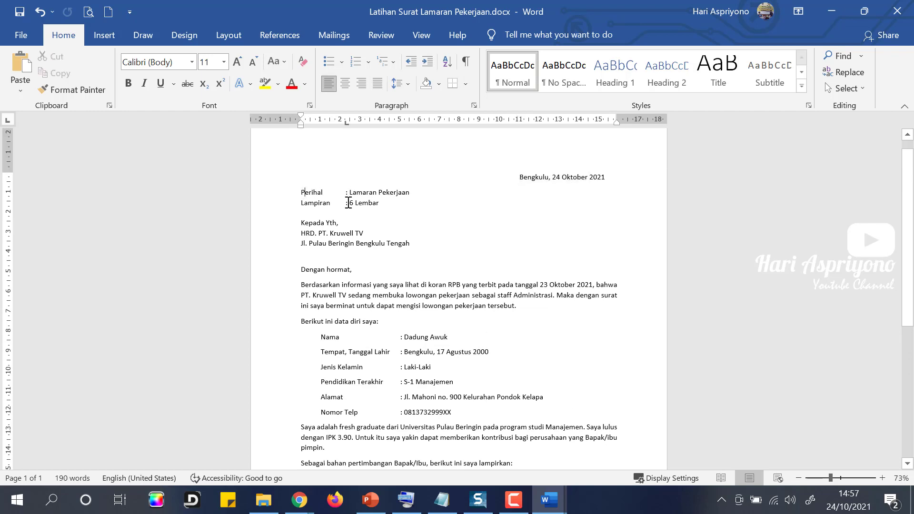
scroll(404, 262, down, 3)
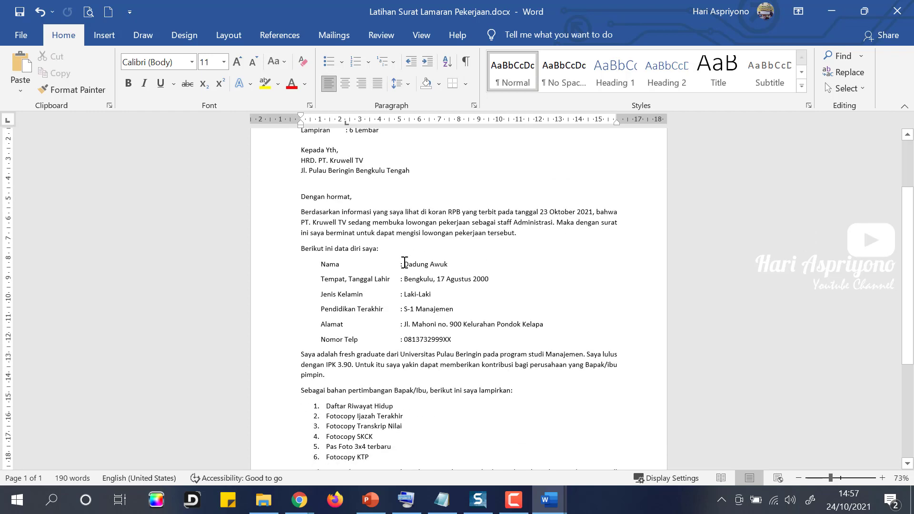